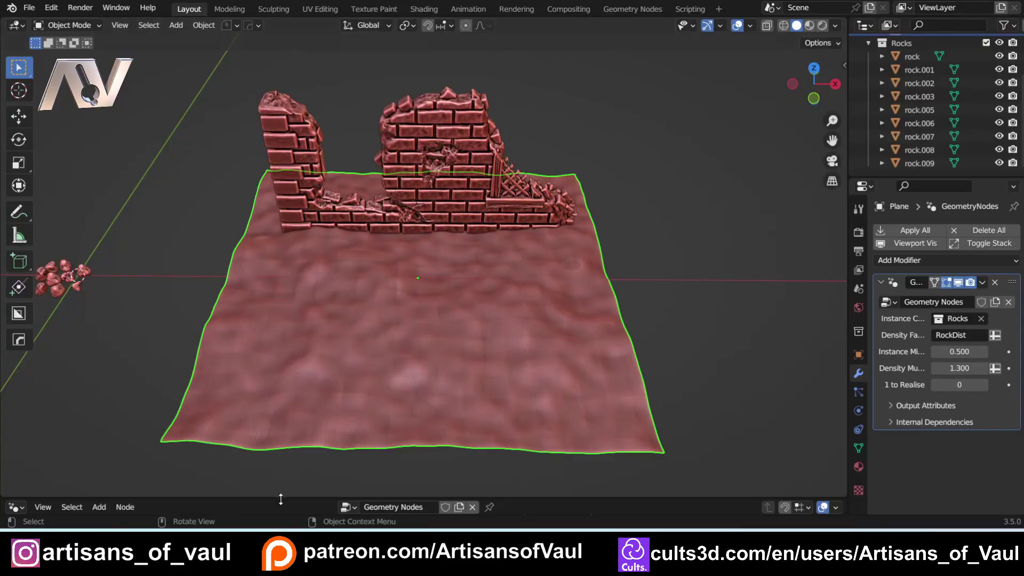
# Examine the geometry node tree that scatters rocks on the ground plane
pyautogui.moveTo(281, 499); pyautogui.dragTo(337, 120)
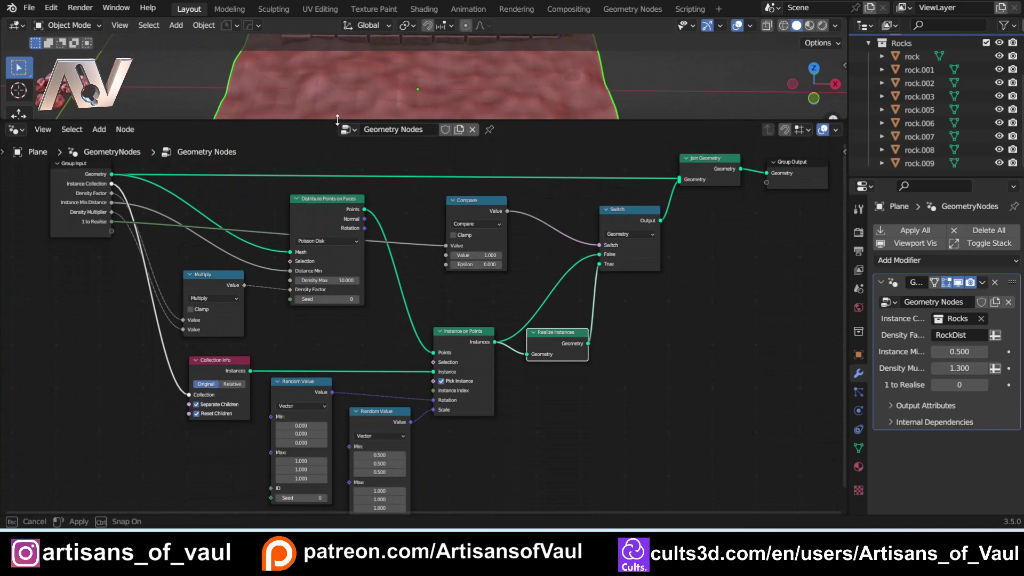
pyautogui.moveTo(338, 119); pyautogui.dragTo(328, 504)
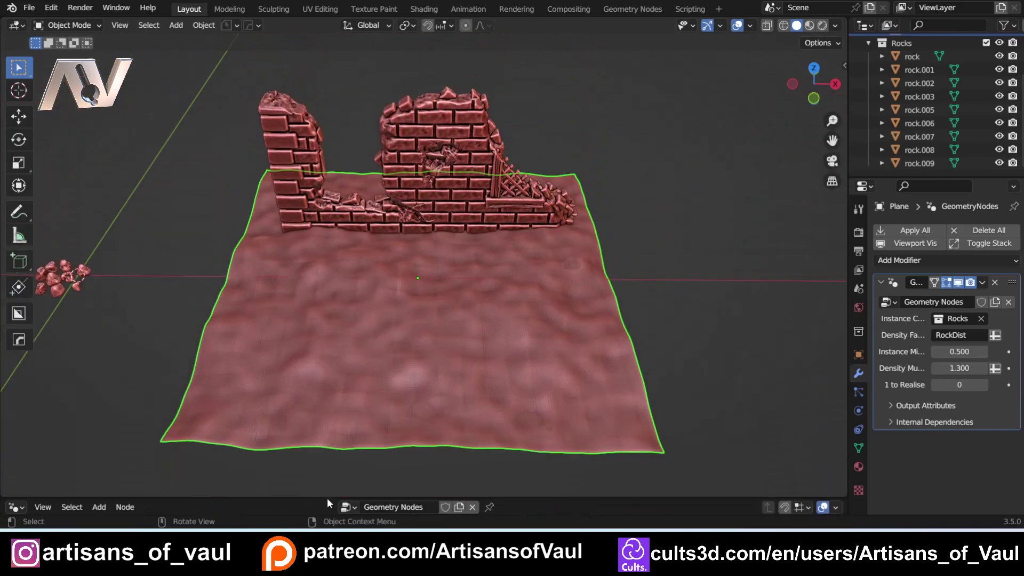
# Put the ground plane into Weight Paint mode and paint a band of rocks along the base of the ruined wall
pyautogui.click(69, 26)
pyautogui.click(72, 88)
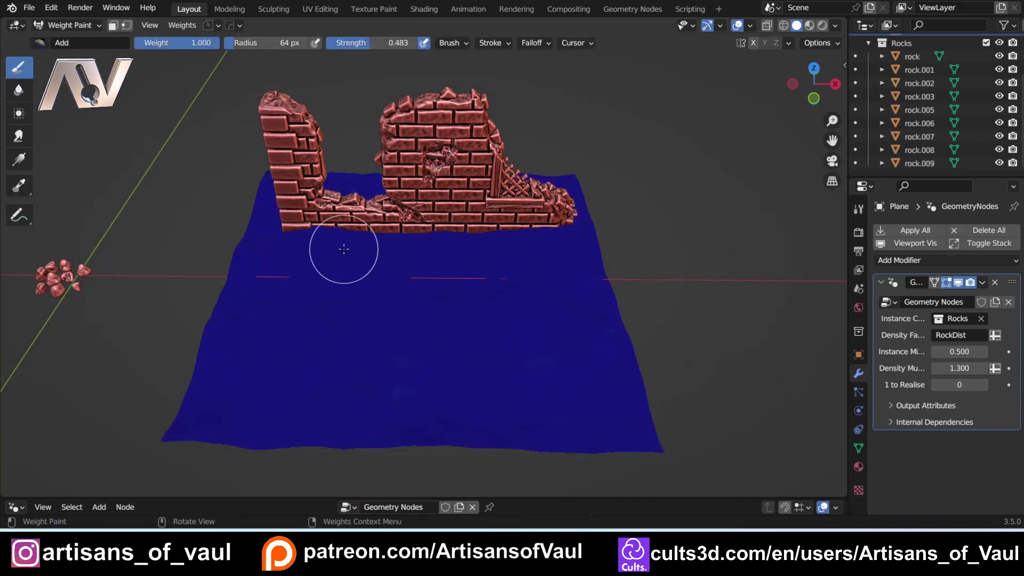
pyautogui.moveTo(327, 243); pyautogui.dragTo(235, 244, button='middle')
pyautogui.scroll(3, 279, 222)
pyautogui.moveTo(230, 206); pyautogui.dragTo(563, 182)
pyautogui.moveTo(246, 206)
pyautogui.mouseDown()
pyautogui.moveTo(418, 205)
pyautogui.moveTo(587, 176)
pyautogui.moveTo(269, 178)
pyautogui.moveTo(350, 195)
pyautogui.moveTo(566, 206)
pyautogui.mouseUp()
# Dab five small, isolated weight patches across the open ground in front of the wall
pyautogui.click(232, 366)
pyautogui.click(468, 333)
pyautogui.click(569, 280)
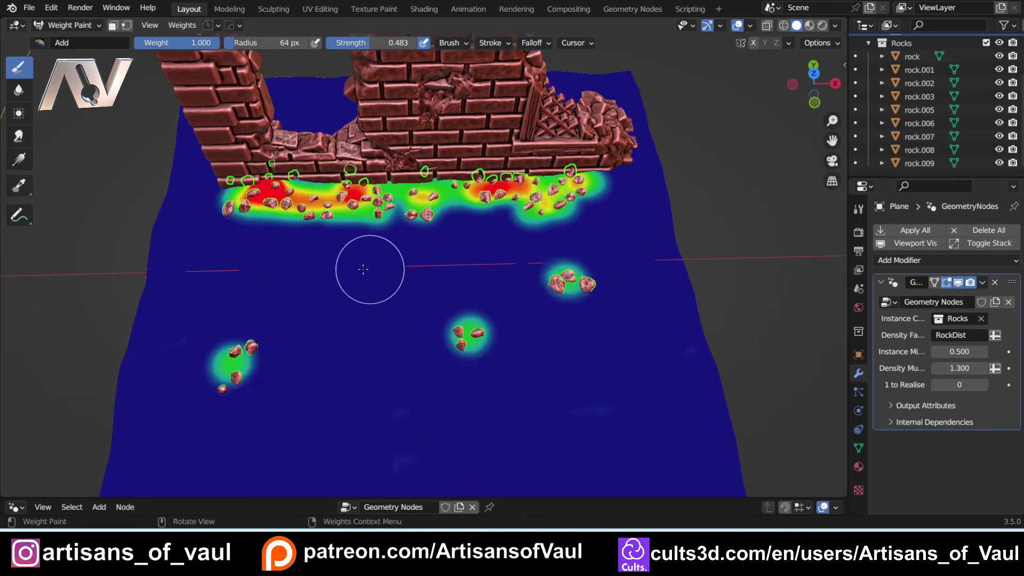
pyautogui.click(362, 271)
pyautogui.click(219, 265)
# Enlarge the brush radius to 98 px and paint a wider, denser weight band along the wall's base
pyautogui.press('f')
pyautogui.click(368, 275)
pyautogui.moveTo(268, 245)
pyautogui.mouseDown()
pyautogui.moveTo(277, 217)
pyautogui.moveTo(628, 192)
pyautogui.moveTo(341, 267)
pyautogui.moveTo(187, 198)
pyautogui.moveTo(211, 167)
pyautogui.moveTo(194, 171)
pyautogui.moveTo(215, 200)
pyautogui.moveTo(603, 171)
pyautogui.moveTo(632, 185)
pyautogui.mouseUp()
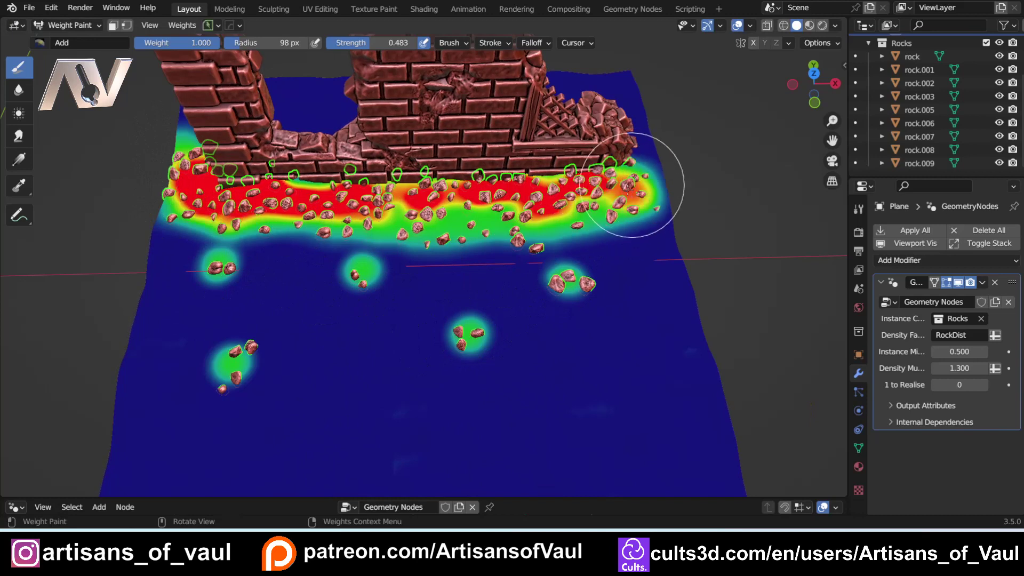
# Scatter larger weight patches over the open ground and extend the wall's rock band outward near its middle
pyautogui.click(282, 267)
pyautogui.click(499, 272)
pyautogui.click(380, 343)
pyautogui.click(294, 424)
pyautogui.click(527, 405)
pyautogui.click(636, 343)
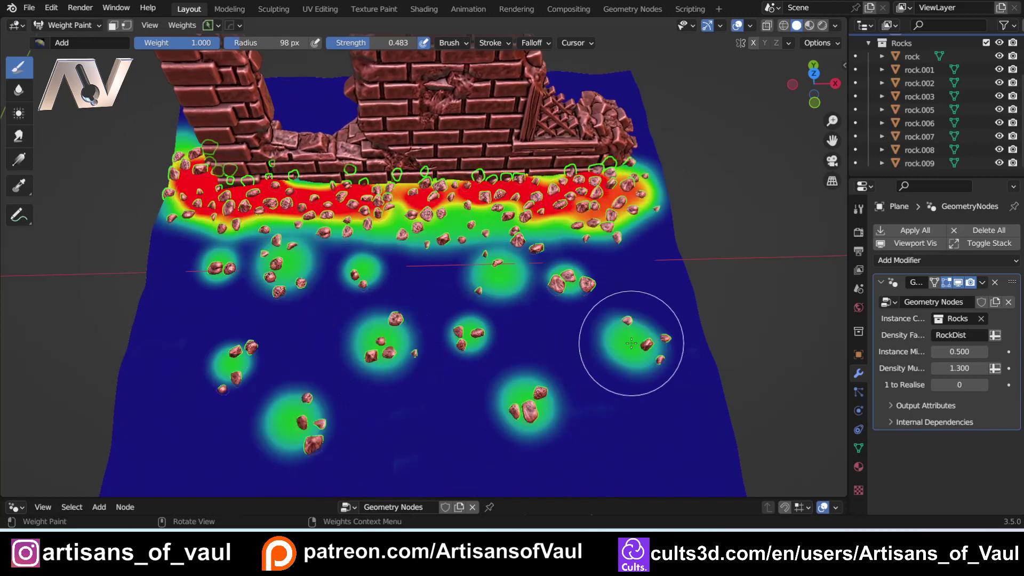
pyautogui.click(594, 335)
pyautogui.click(501, 296)
pyautogui.moveTo(417, 272)
pyautogui.mouseDown()
pyautogui.moveTo(378, 248)
pyautogui.moveTo(357, 251)
pyautogui.moveTo(379, 240)
pyautogui.mouseUp()
# Return the ground plane to Object Mode and deselect it
pyautogui.scroll(-5, 411, 295)
pyautogui.press('Tab')
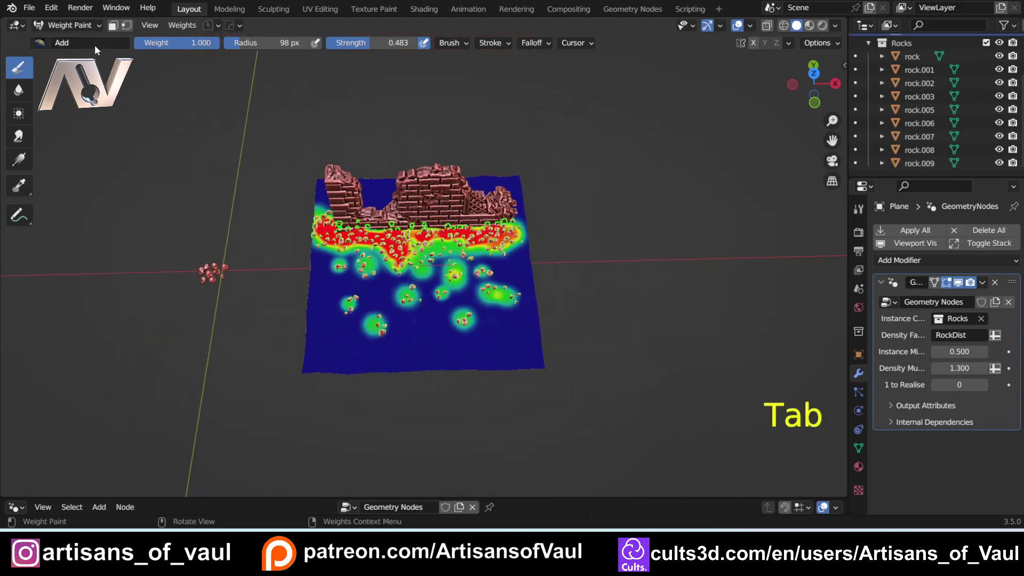
pyautogui.click(68, 25)
pyautogui.click(74, 37)
pyautogui.click(370, 376)
pyautogui.scroll(5, 575, 341)
pyautogui.moveTo(575, 342); pyautogui.dragTo(526, 261, button='middle')
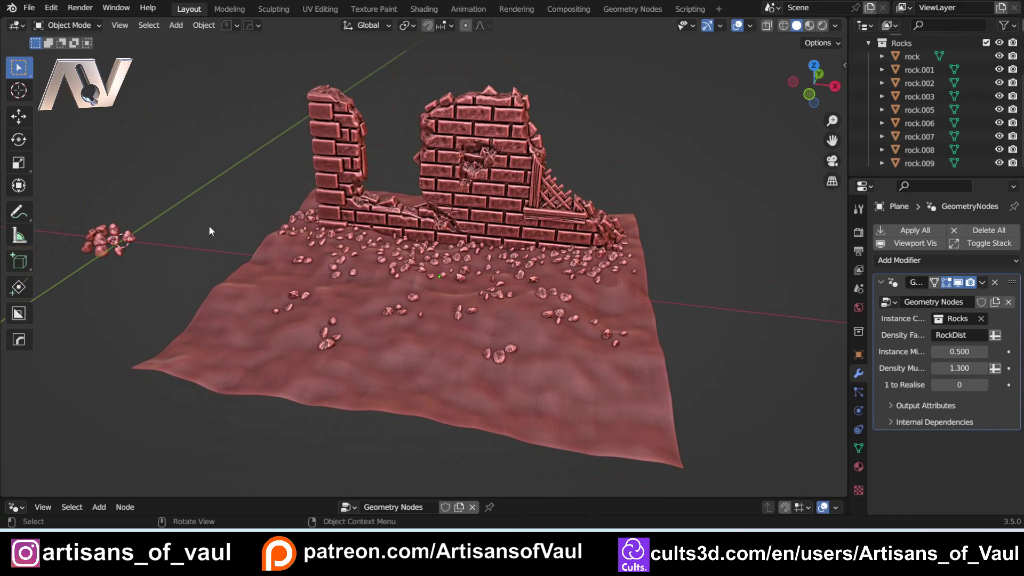
pyautogui.scroll(-3, 216, 223)
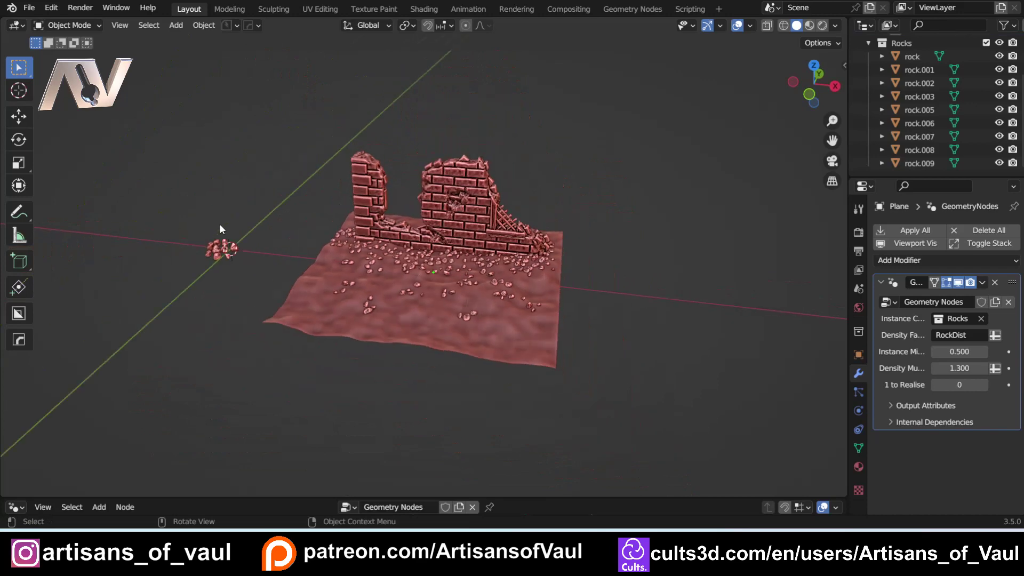
pyautogui.scroll(2, 351, 244)
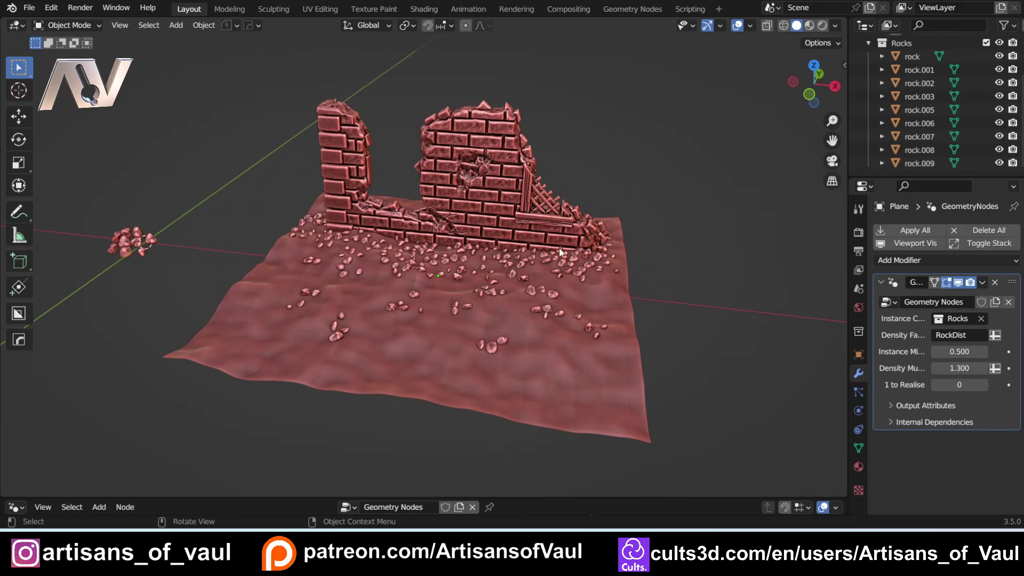
pyautogui.scroll(-2, 555, 252)
pyautogui.scroll(2, 487, 255)
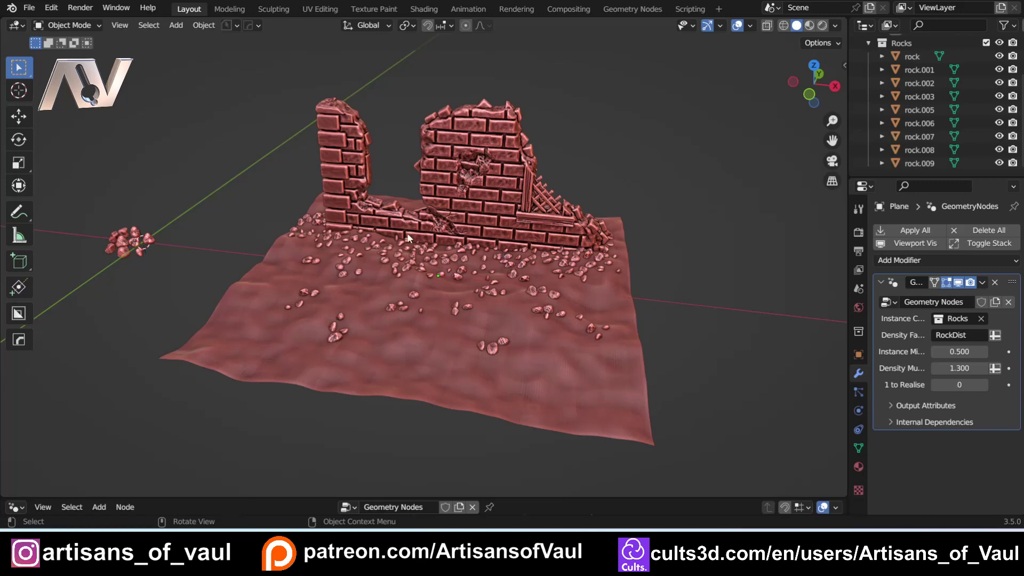
# Duplicate the ruined wall and place the copy about 28.5 units away along the X axis
pyautogui.moveTo(408, 235); pyautogui.dragTo(412, 259, button='middle')
pyautogui.scroll(-1, 508, 256)
pyautogui.click(316, 213)
pyautogui.hotkey('shift', 'd')
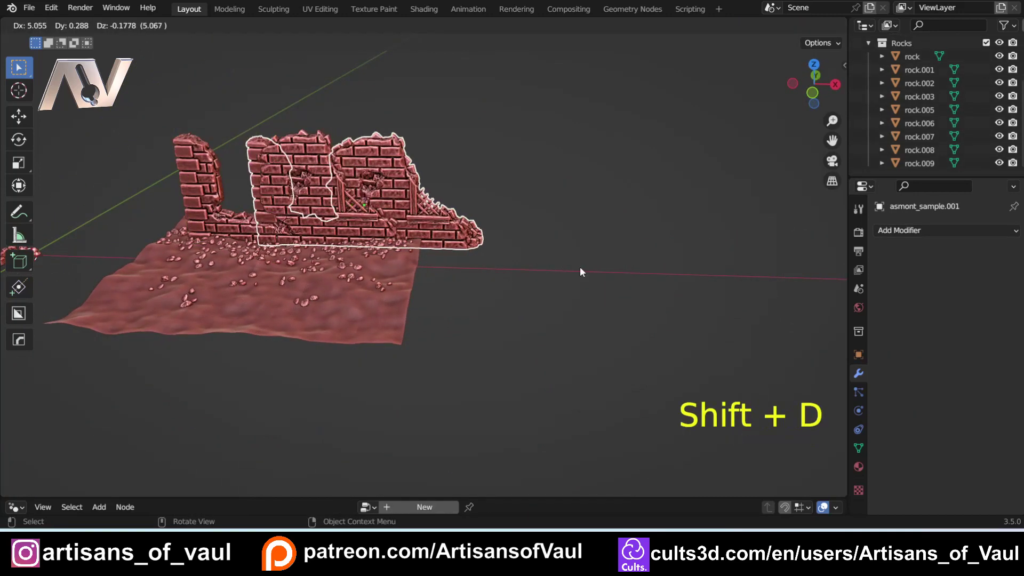
pyautogui.press('x')
pyautogui.click(64, 307)
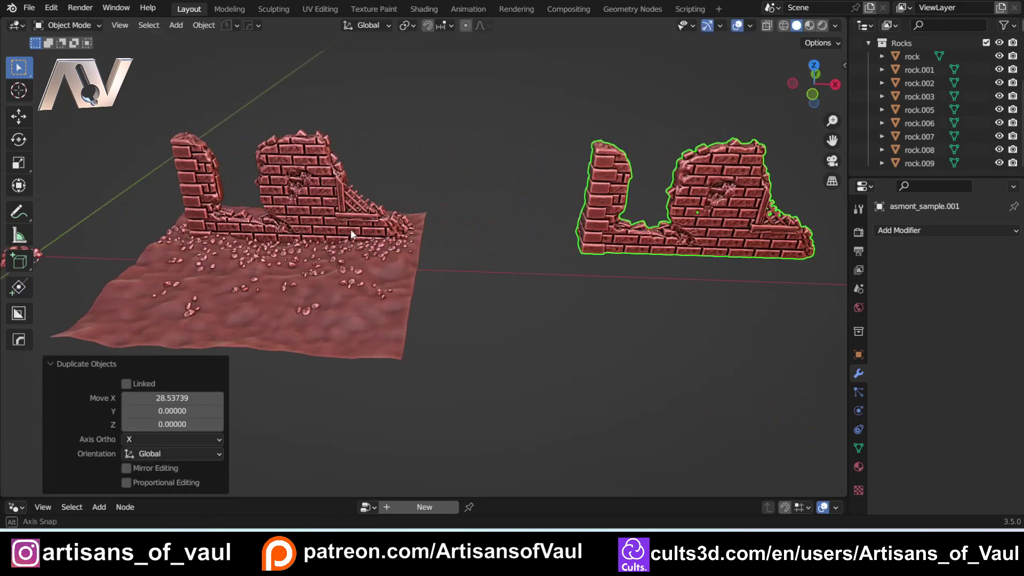
pyautogui.moveTo(349, 235); pyautogui.dragTo(360, 305, button='middle')
pyautogui.scroll(2, 370, 297)
pyautogui.click(370, 297)
pyautogui.scroll(-4, 371, 296)
pyautogui.click(141, 242)
pyautogui.moveTo(141, 241); pyautogui.dragTo(264, 199, button='middle')
pyautogui.scroll(-3, 367, 271)
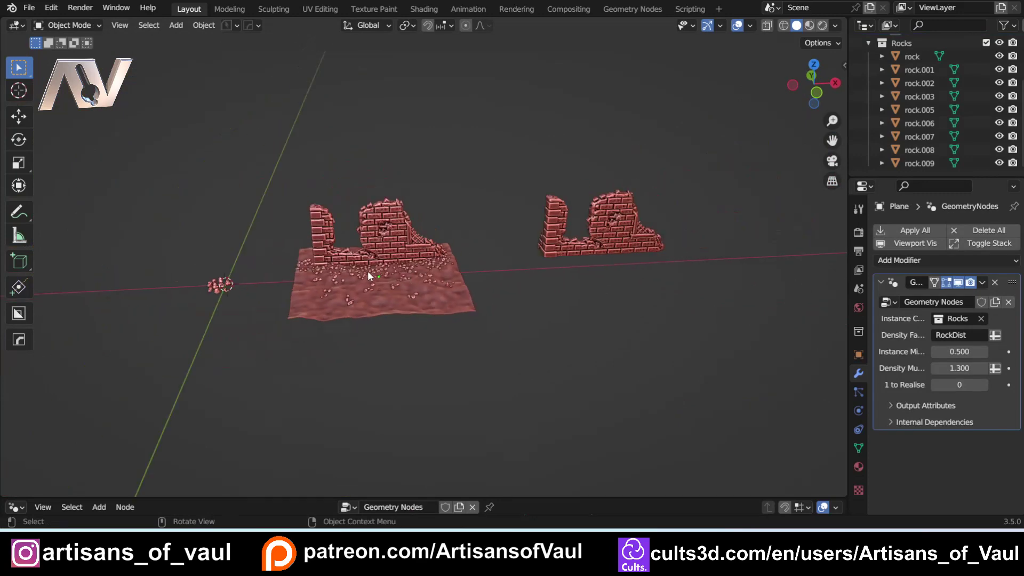
# Add a mesh plane and move it along the X axis to the duplicated wall
pyautogui.scroll(5, 367, 270)
pyautogui.keyDown('shift'); pyautogui.moveTo(498, 280); pyautogui.dragTo(327, 256, button='middle'); pyautogui.keyUp('shift')
pyautogui.hotkey('shift', 'a')
pyautogui.moveTo(367, 244)
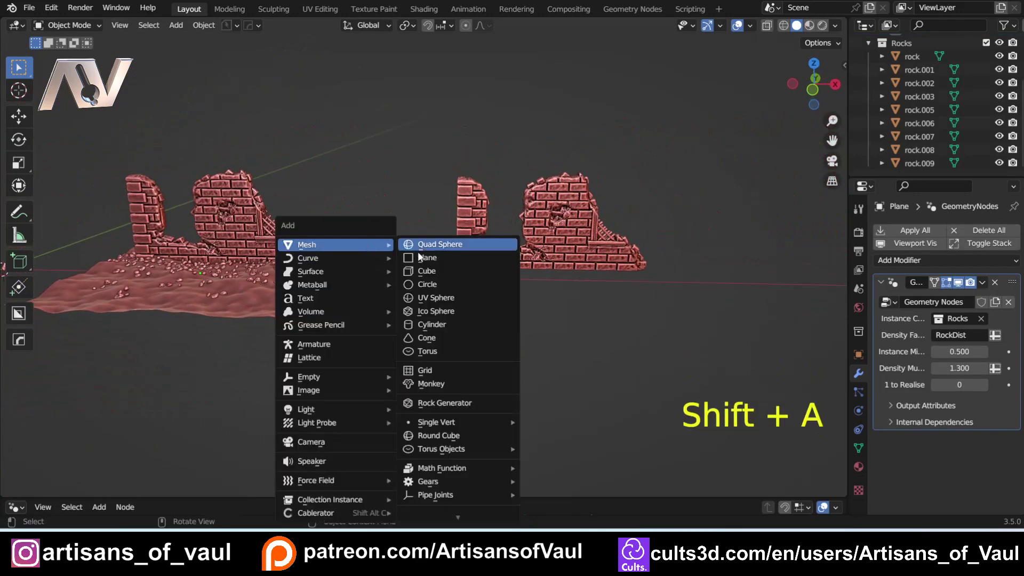
pyautogui.click(422, 258)
pyautogui.scroll(-2, 422, 258)
pyautogui.scroll(-1, 423, 258)
pyautogui.keyDown('shift'); pyautogui.moveTo(423, 259); pyautogui.dragTo(340, 261, button='middle'); pyautogui.keyUp('shift')
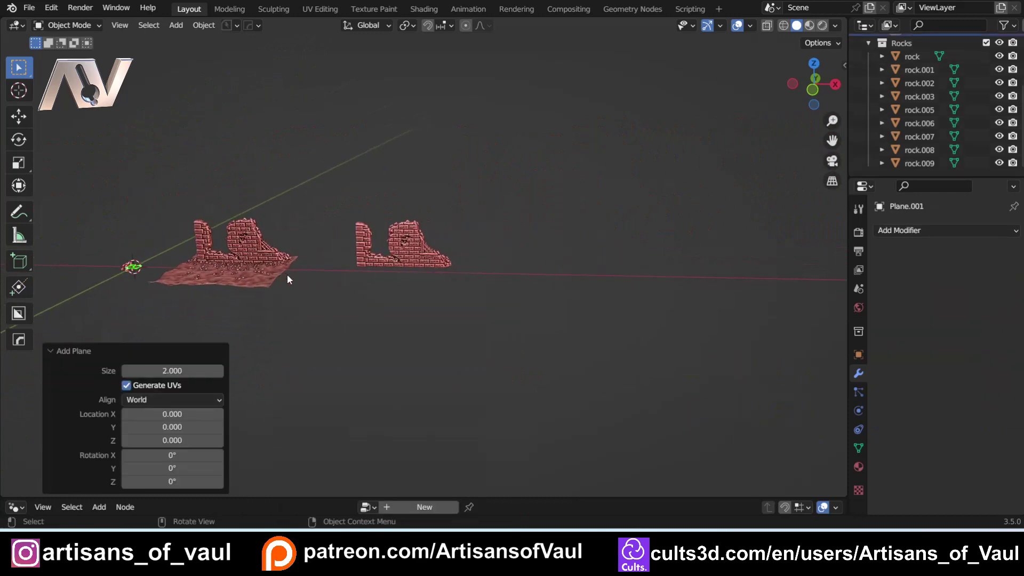
pyautogui.press('g')
pyautogui.press('x')
pyautogui.click(553, 285)
# Scale the new plane uniformly by about 4.54 and stretch it along X by about 2.54
pyautogui.scroll(7, 479, 289)
pyautogui.moveTo(479, 290); pyautogui.dragTo(518, 284, button='middle')
pyautogui.press('s')
pyautogui.click(112, 354)
pyautogui.scroll(-3, 112, 354)
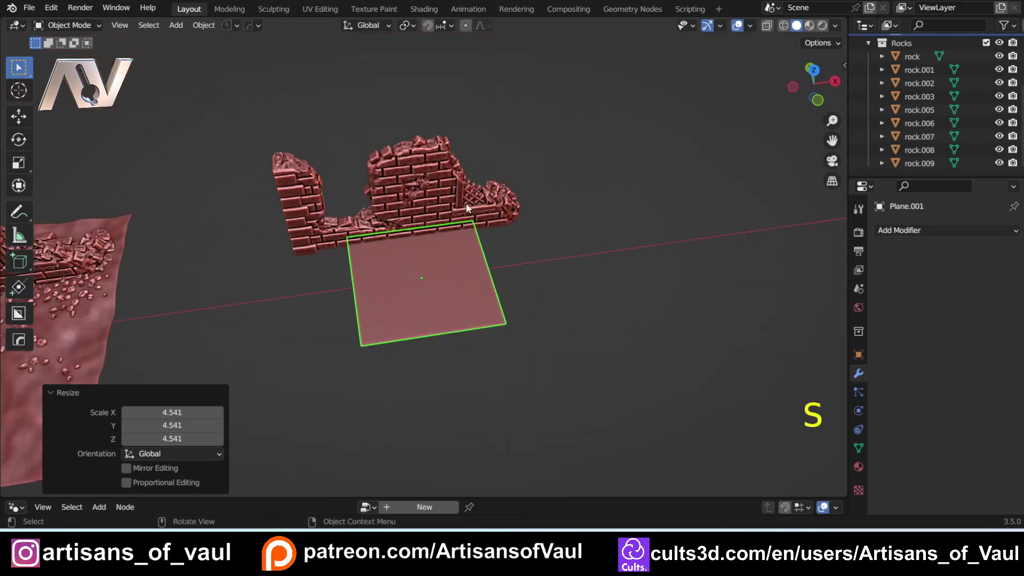
pyautogui.press('s')
pyautogui.press('y')
pyautogui.press('x')
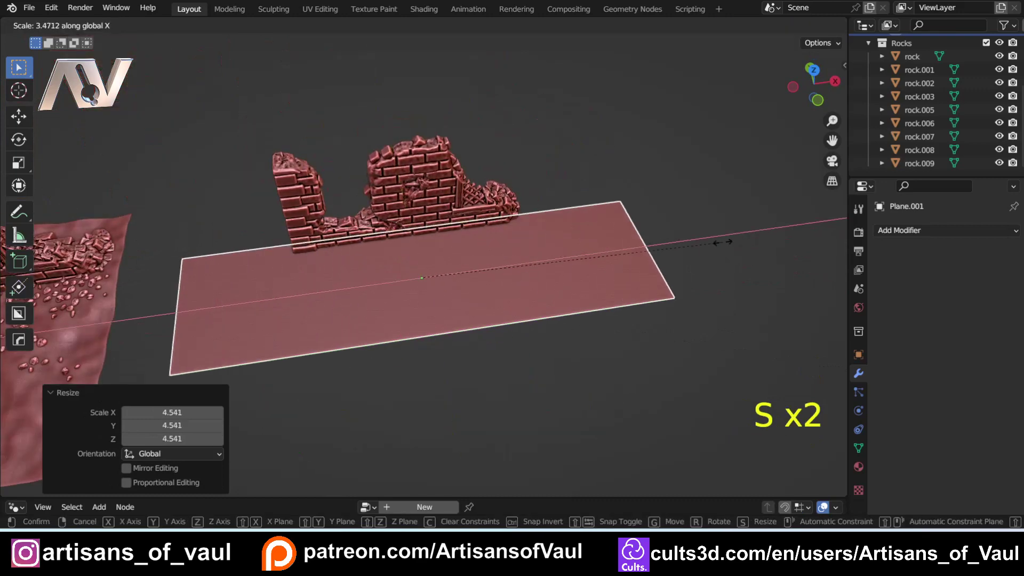
pyautogui.click(645, 249)
pyautogui.scroll(2, 401, 333)
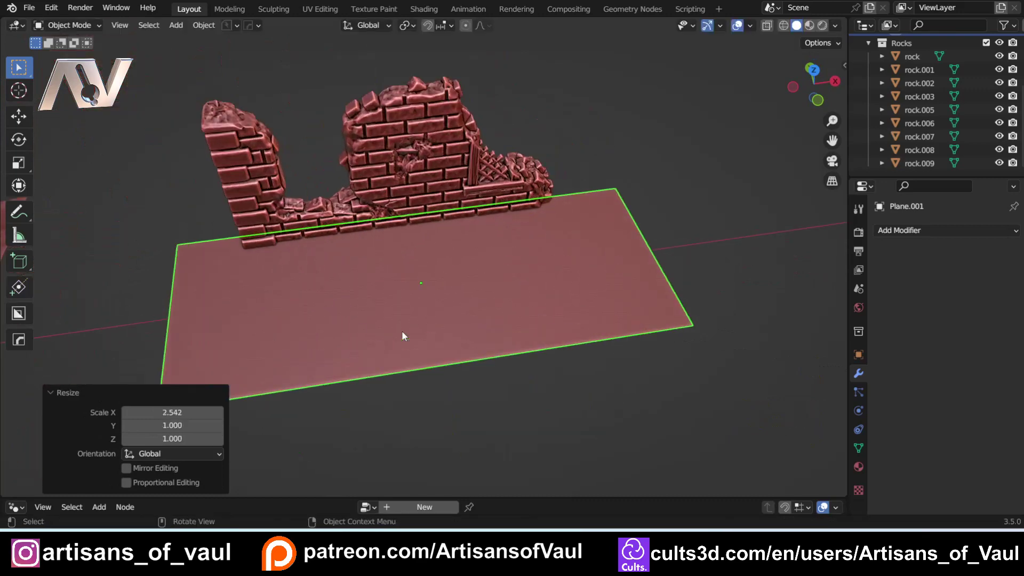
# Apply the plane's scale and divide it into a five-by-two grid with four crosswise loop cuts and one centred lengthwise cut
pyautogui.hotkey('ctrl', 'a')
pyautogui.click(357, 357)
pyautogui.press('Tab')
pyautogui.click(415, 424)
pyautogui.hotkey('ctrl', 'r')
pyautogui.scroll(2, 412, 220)
pyautogui.scroll(1, 412, 220)
pyautogui.click(412, 220)
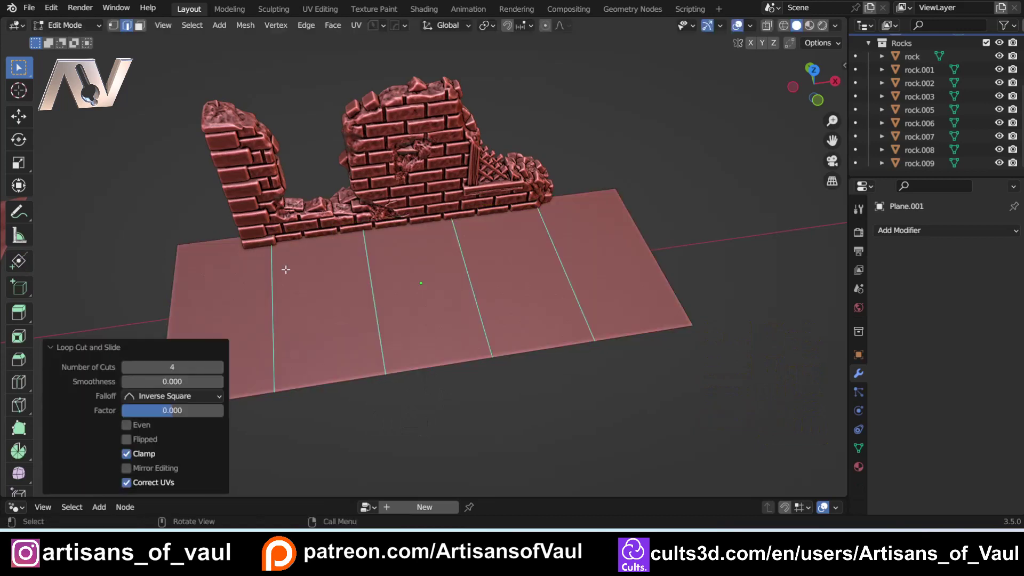
pyautogui.hotkey('ctrl', 'r')
pyautogui.click(178, 308)
pyautogui.rightClick(177, 308)
# Select all faces of the grid in face mode and inset them individually with a thickness of about 0.08
pyautogui.press('Tab')
pyautogui.click(320, 292)
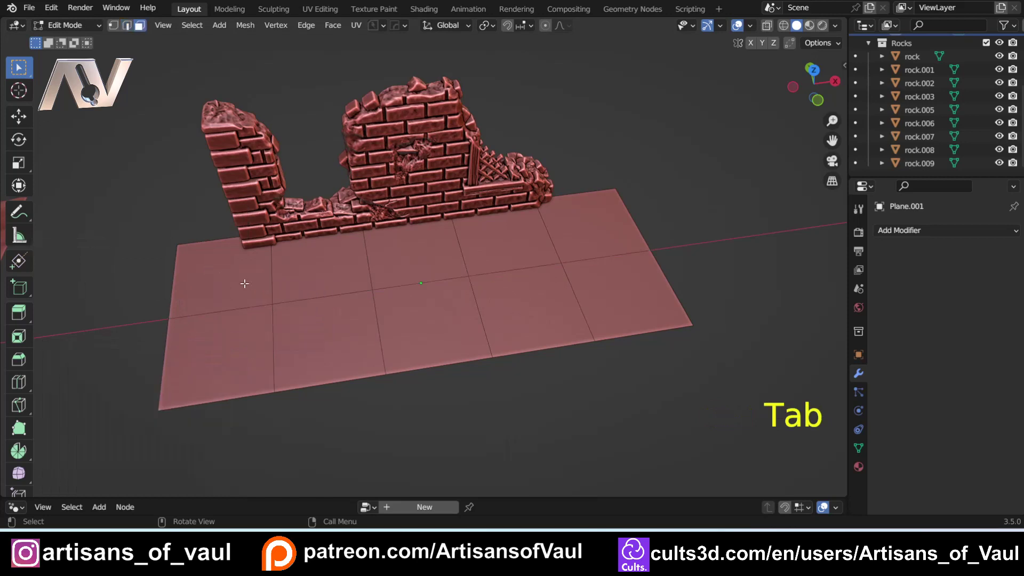
pyautogui.press('a')
pyautogui.moveTo(415, 292); pyautogui.dragTo(651, 271, button='middle')
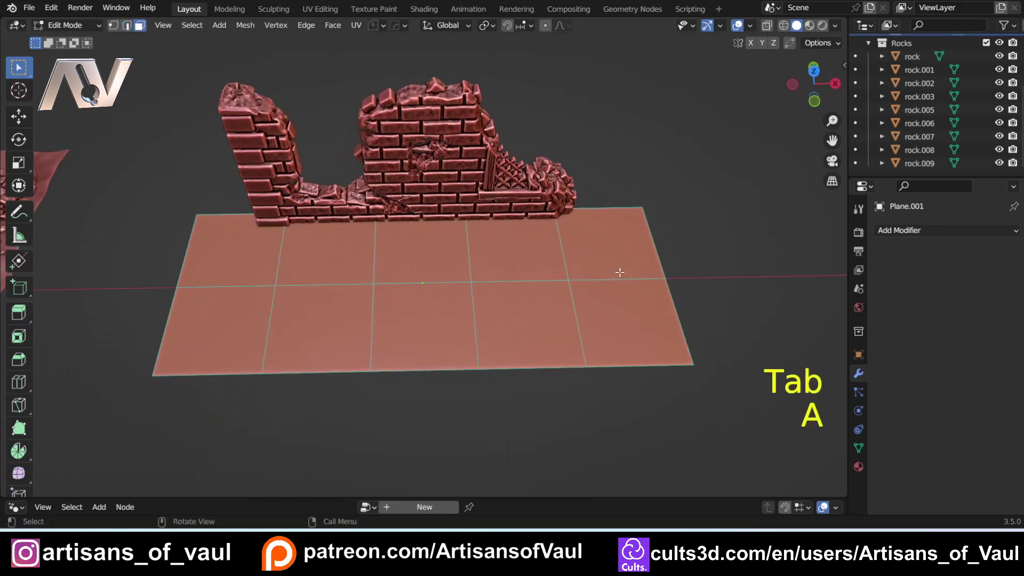
pyautogui.press('i')
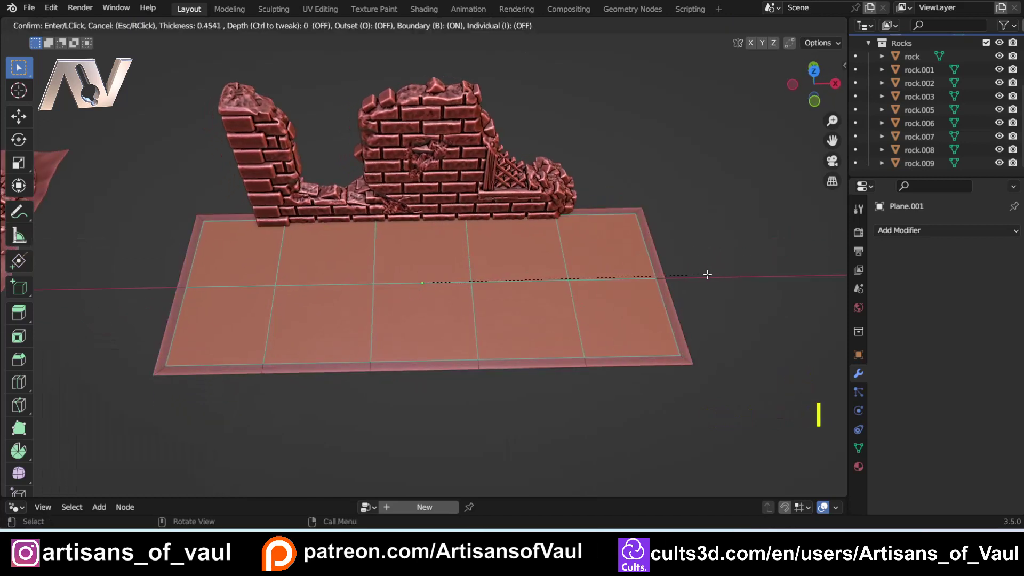
pyautogui.press('i')
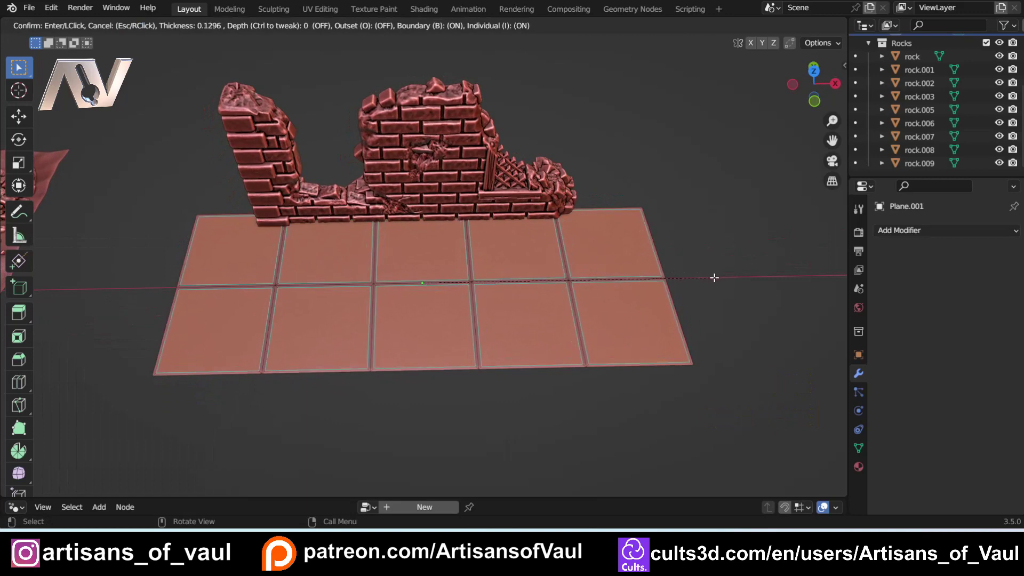
pyautogui.click(691, 295)
# Extrude the inset faces upward about 0.166 to form raised floor tiles, and return to Object Mode
pyautogui.scroll(3, 504, 353)
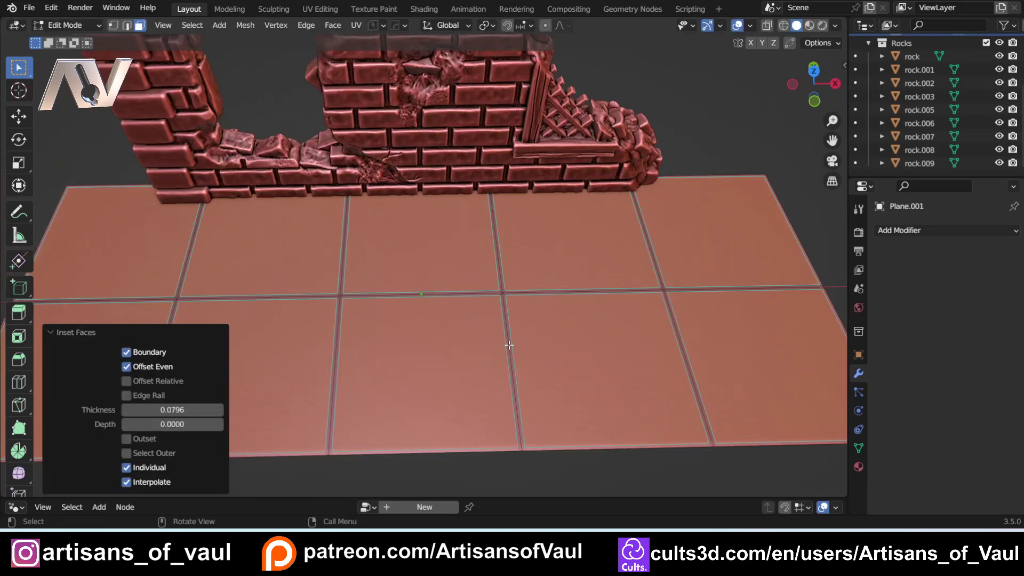
pyautogui.moveTo(504, 353); pyautogui.dragTo(419, 279, button='middle')
pyautogui.press('e')
pyautogui.click(512, 305)
pyautogui.scroll(-3, 512, 306)
pyautogui.press('Tab')
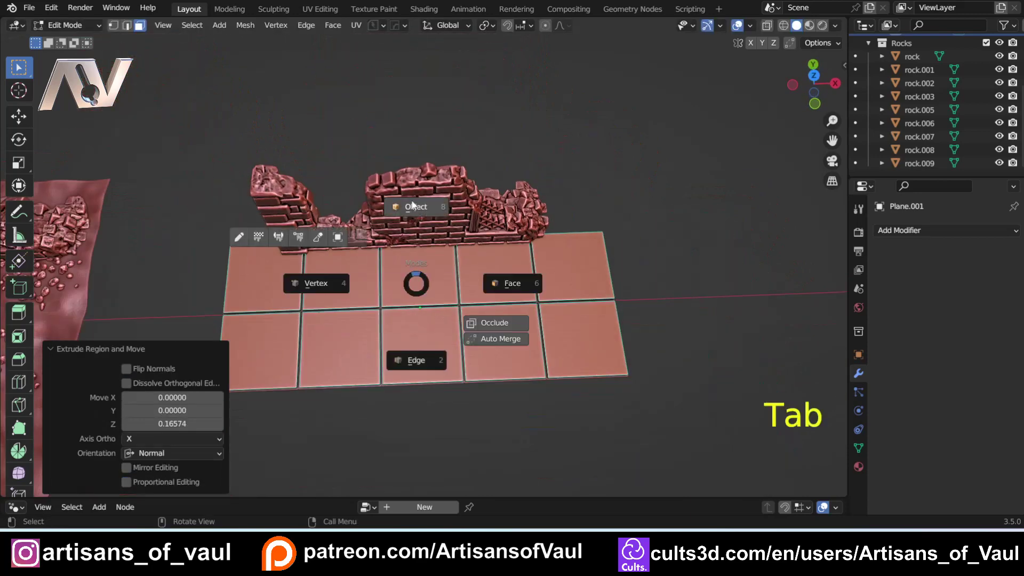
pyautogui.scroll(-2, 376, 373)
pyautogui.click(376, 373)
# Select the tiled floor together with the rock-covered ground as the active object, and open the Copy Attributes options
pyautogui.scroll(4, 375, 373)
pyautogui.keyDown('shift'); pyautogui.moveTo(258, 323); pyautogui.dragTo(381, 243, button='middle'); pyautogui.keyUp('shift')
pyautogui.moveTo(235, 289); pyautogui.dragTo(228, 266, button='middle')
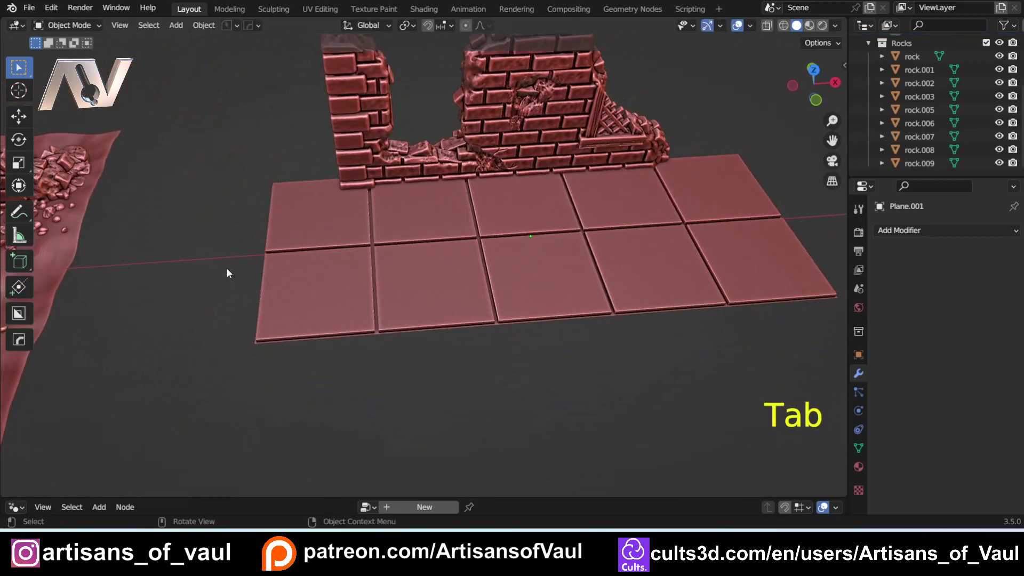
pyautogui.scroll(-3, 228, 271)
pyautogui.click(200, 285)
pyautogui.scroll(2, 319, 277)
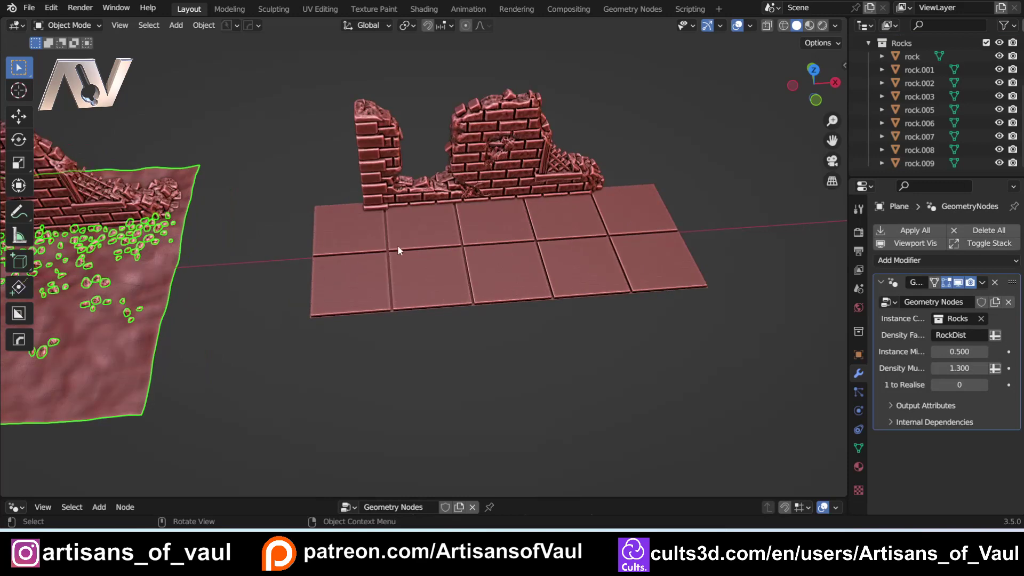
pyautogui.click(399, 244)
pyautogui.keyDown('shift'); pyautogui.click(162, 290); pyautogui.keyUp('shift')
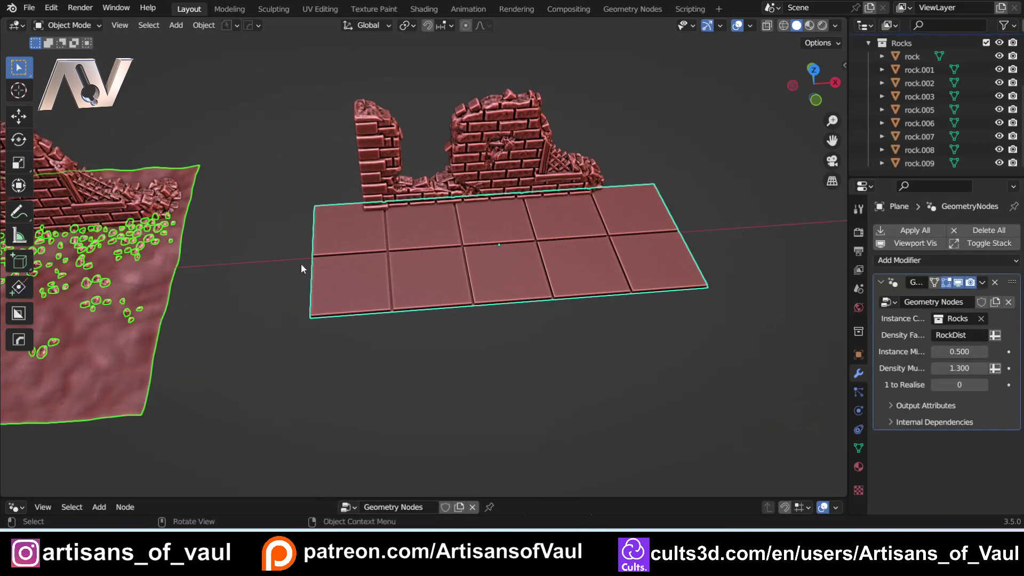
pyautogui.hotkey('ctrl', 'c')
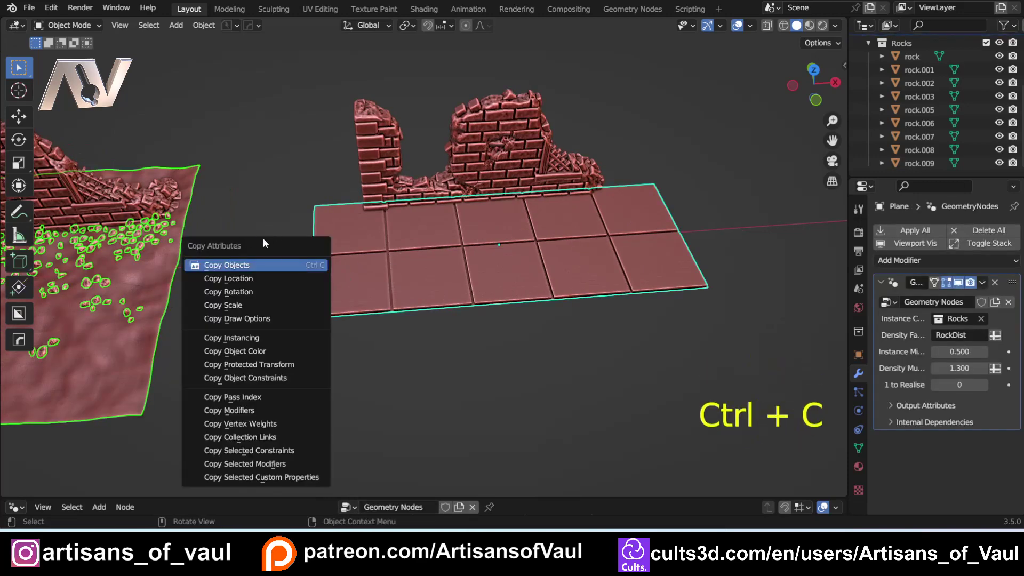
# Search the add-on preferences for "copy" to check the Copy Attributes Menu add-on, and close the preferences
pyautogui.click(51, 7)
pyautogui.click(85, 198)
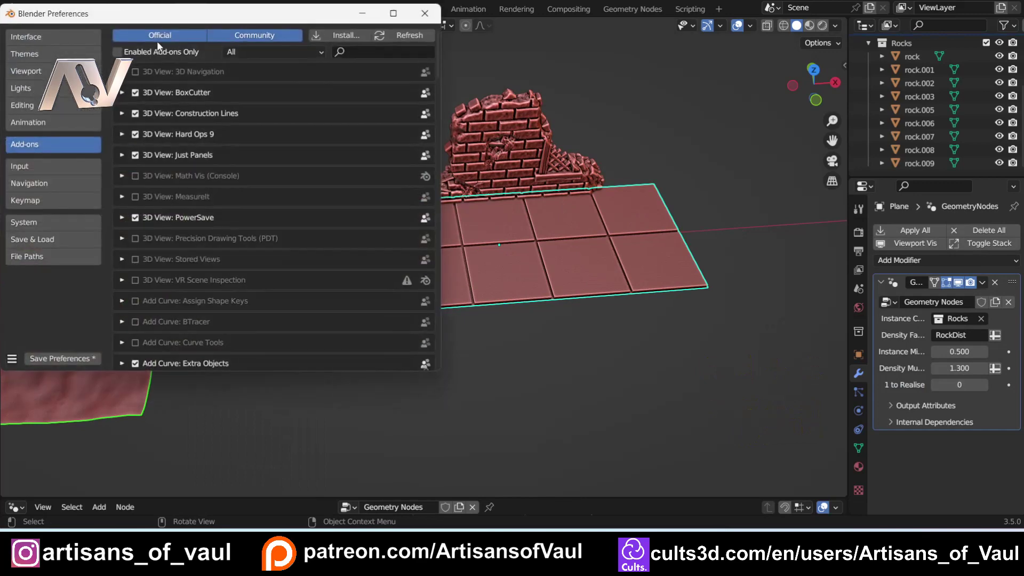
pyautogui.moveTo(178, 15); pyautogui.dragTo(327, 109)
pyautogui.click(528, 146)
pyautogui.write('copy')
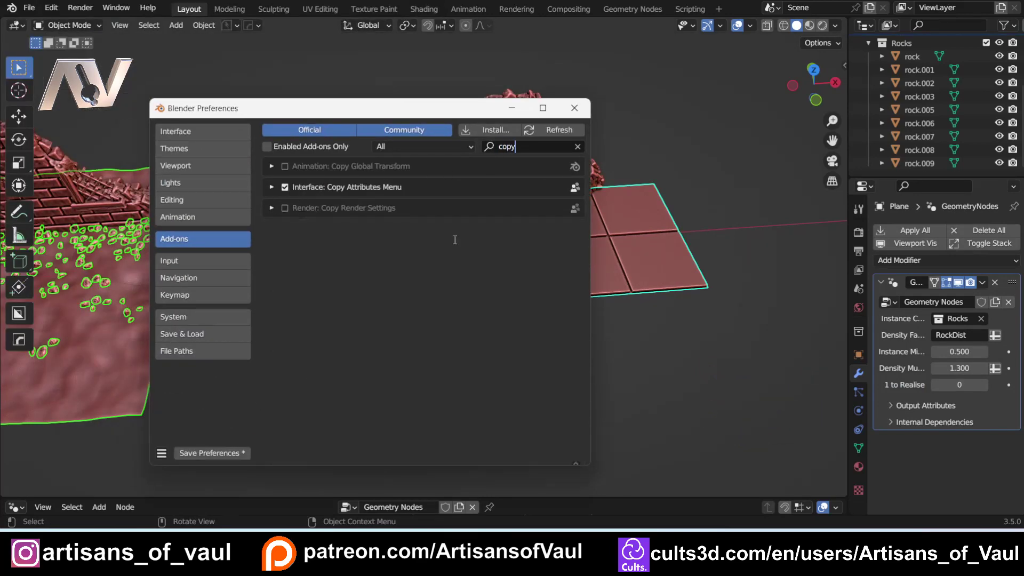
pyautogui.click(574, 108)
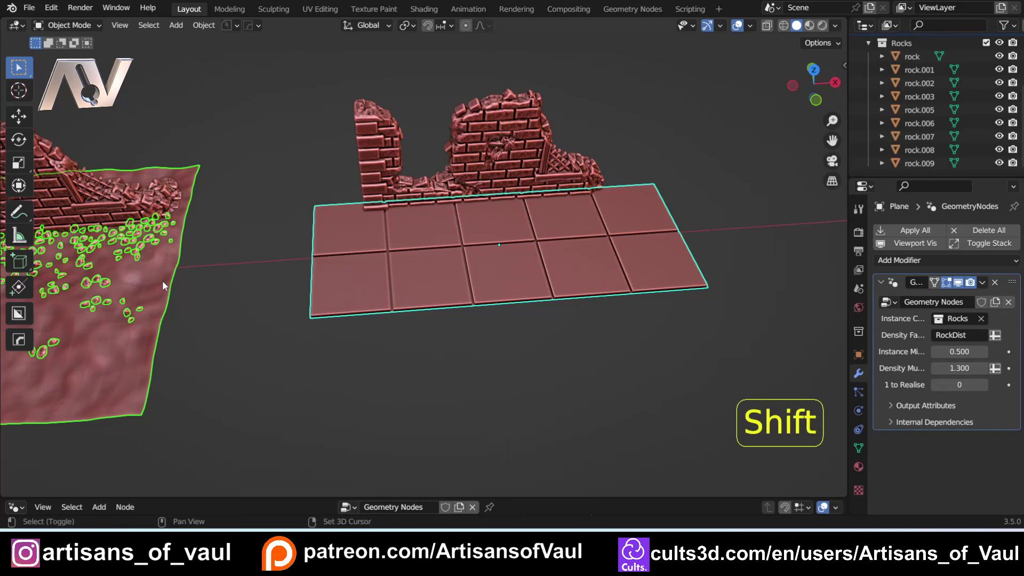
# Copy the modifiers from the rock-covered ground to the tiled floor with Copy Attributes
pyautogui.hotkey('ctrl', 'c')
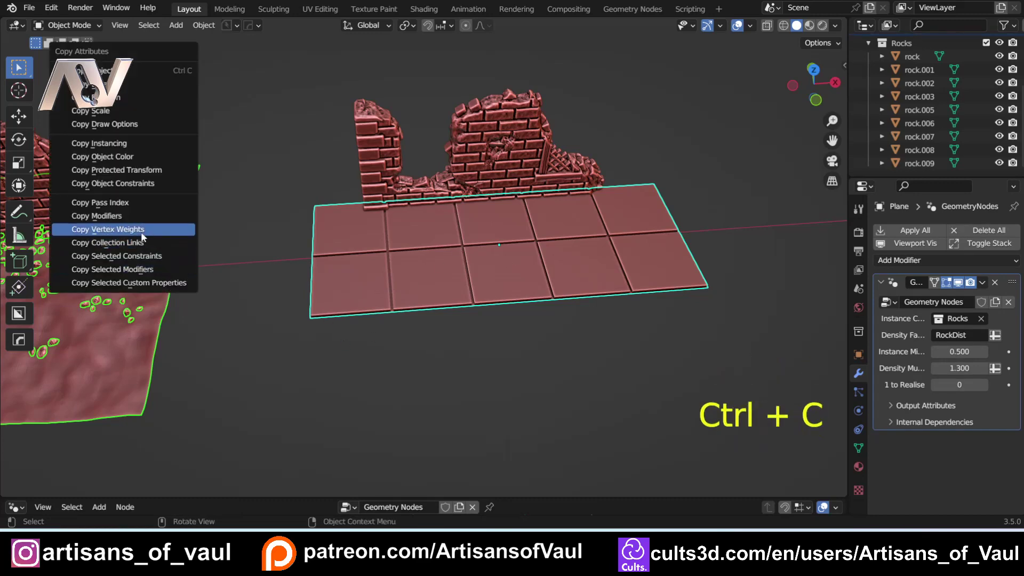
pyautogui.click(136, 216)
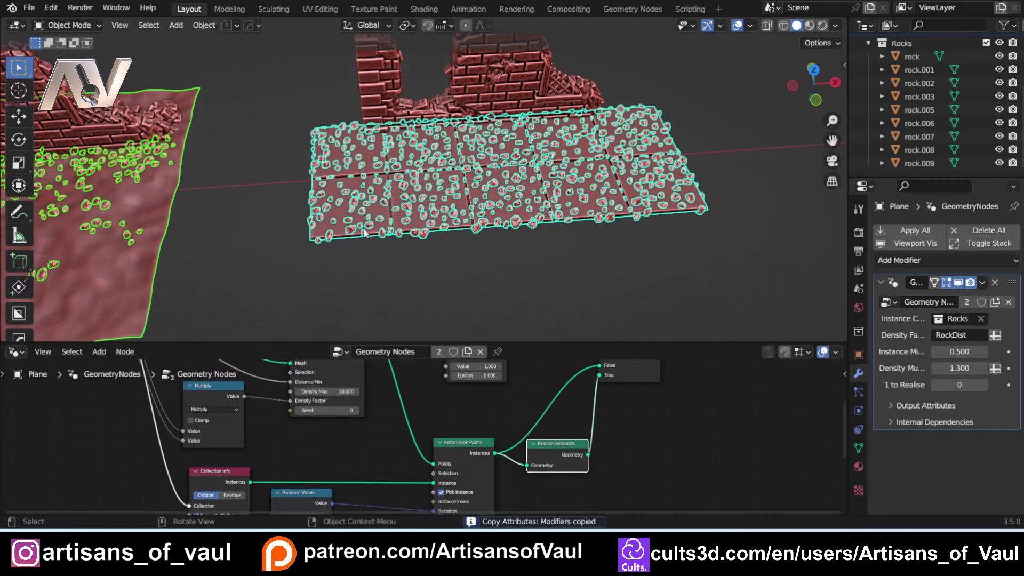
# Make the tiled floor's geometry node tree a single-user copy and add a new vertex group to the floor
pyautogui.click(367, 223)
pyautogui.click(453, 351)
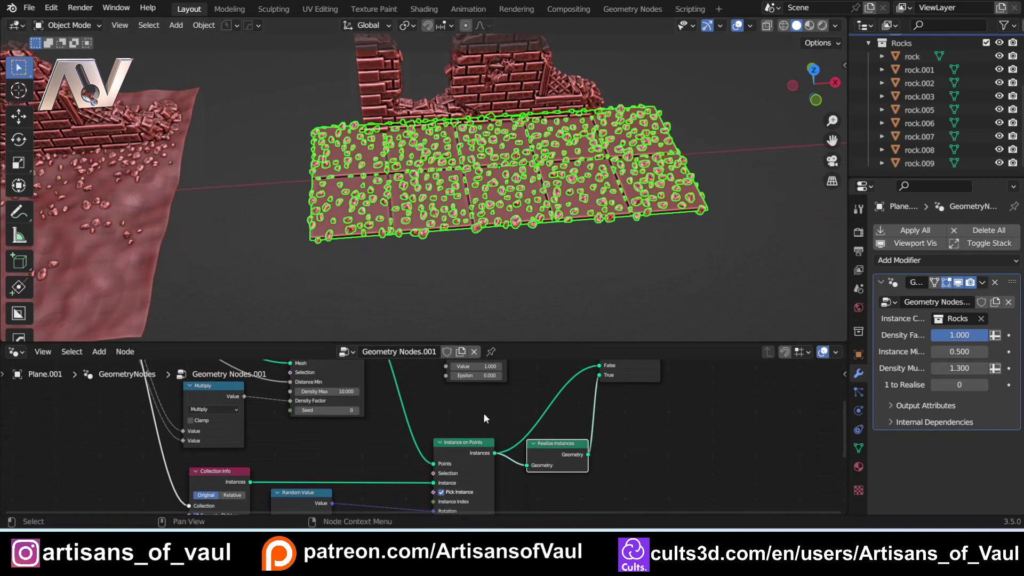
pyautogui.keyDown('shift'); pyautogui.moveTo(768, 304); pyautogui.dragTo(688, 339, button='middle'); pyautogui.keyUp('shift')
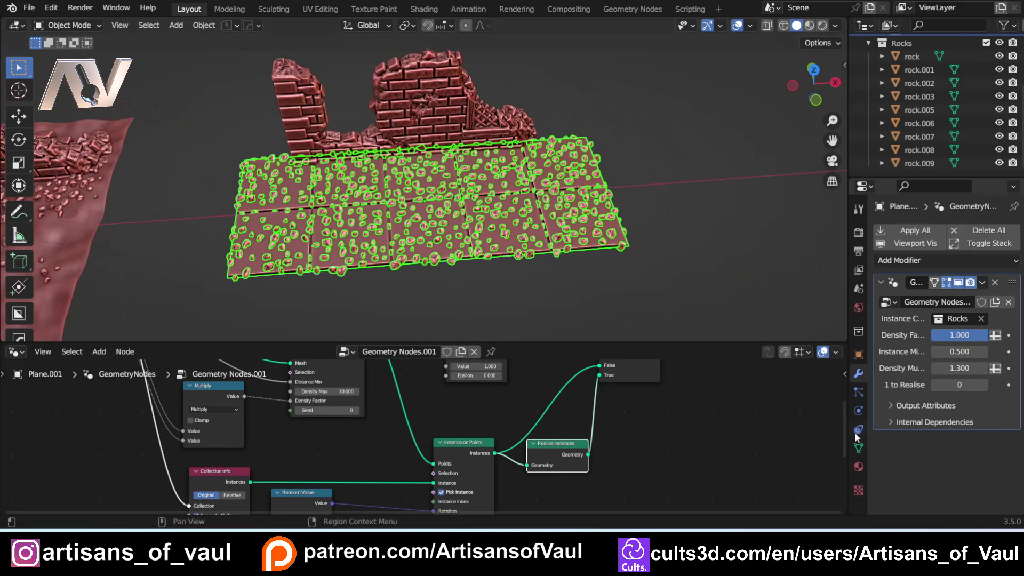
pyautogui.click(858, 447)
pyautogui.click(1008, 272)
# Switch the floor modifier's Density Factor to an attribute input and assign the Group vertex group to it
pyautogui.keyDown('shift'); pyautogui.moveTo(317, 455); pyautogui.dragTo(374, 370, button='middle'); pyautogui.keyUp('shift')
pyautogui.scroll(-4, 452, 412)
pyautogui.click(858, 373)
pyautogui.click(995, 335)
pyautogui.click(959, 335)
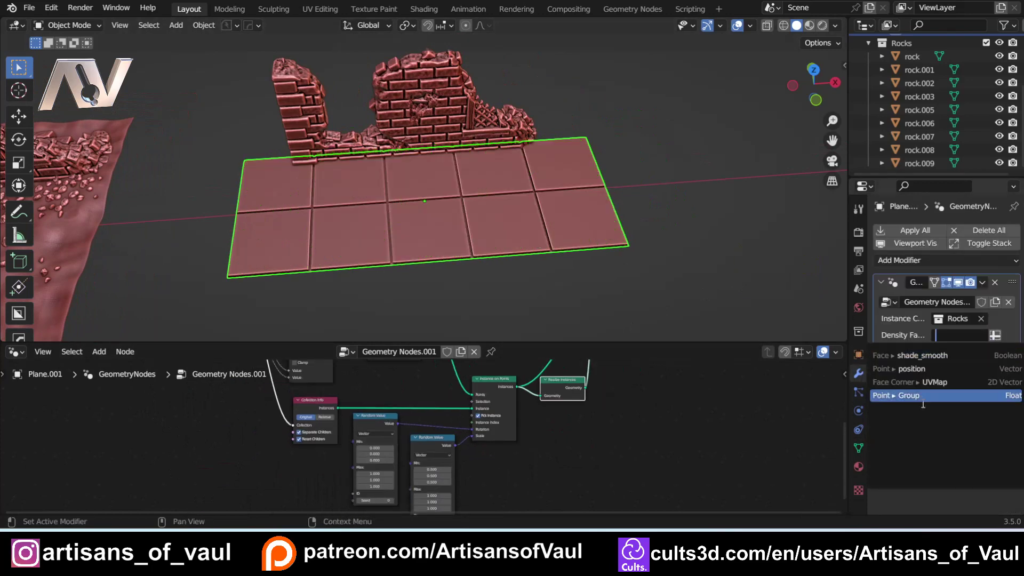
pyautogui.click(922, 397)
# Switch the tiled floor to Weight Paint mode and, with a 66 px brush, paint weight on the tile junction right of its centre
pyautogui.scroll(2, 361, 322)
pyautogui.moveTo(352, 340); pyautogui.dragTo(335, 514)
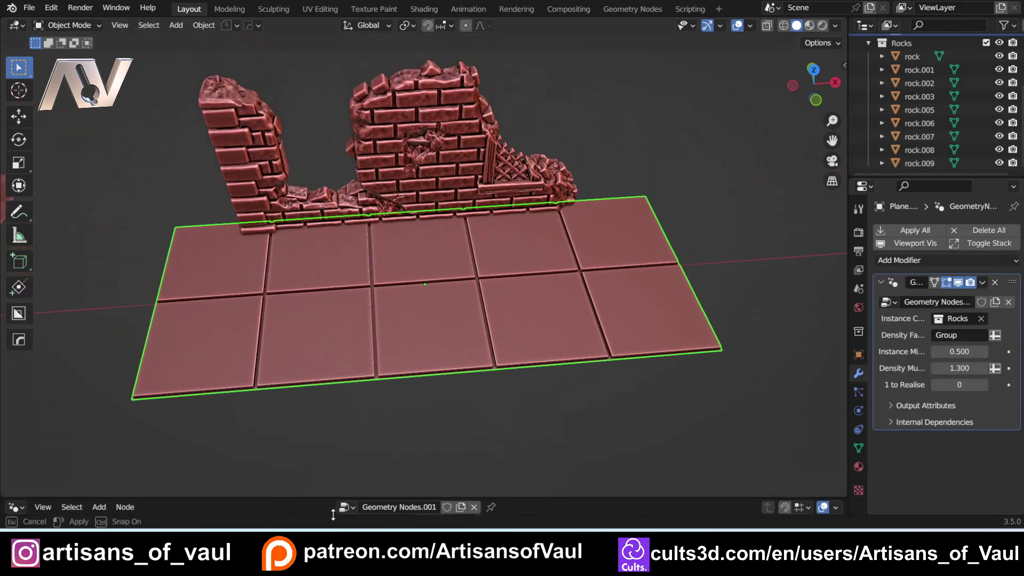
pyautogui.moveTo(359, 231); pyautogui.dragTo(345, 250, button='middle')
pyautogui.press('Tab')
pyautogui.click(126, 270)
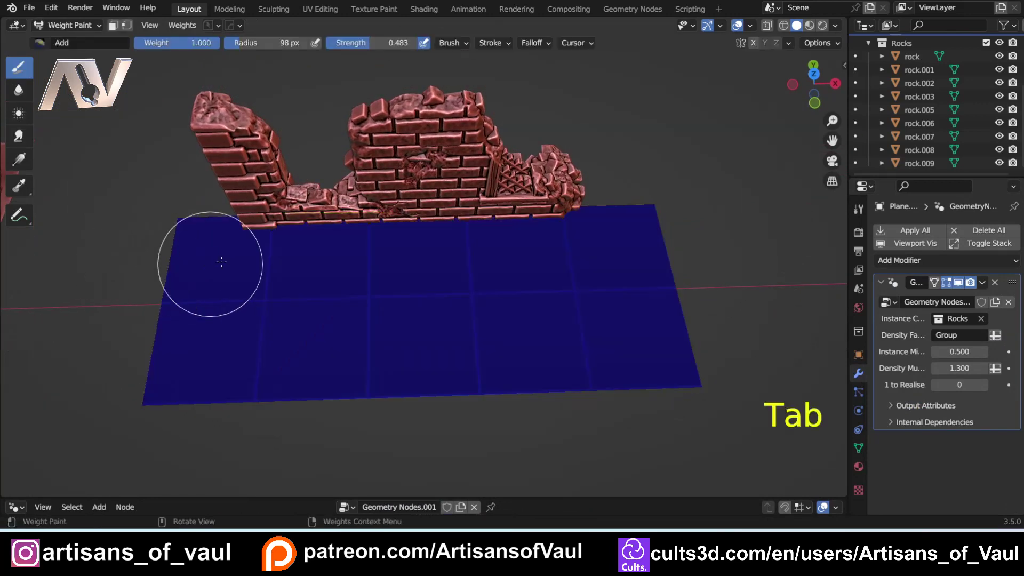
pyautogui.press('f')
pyautogui.click(299, 233)
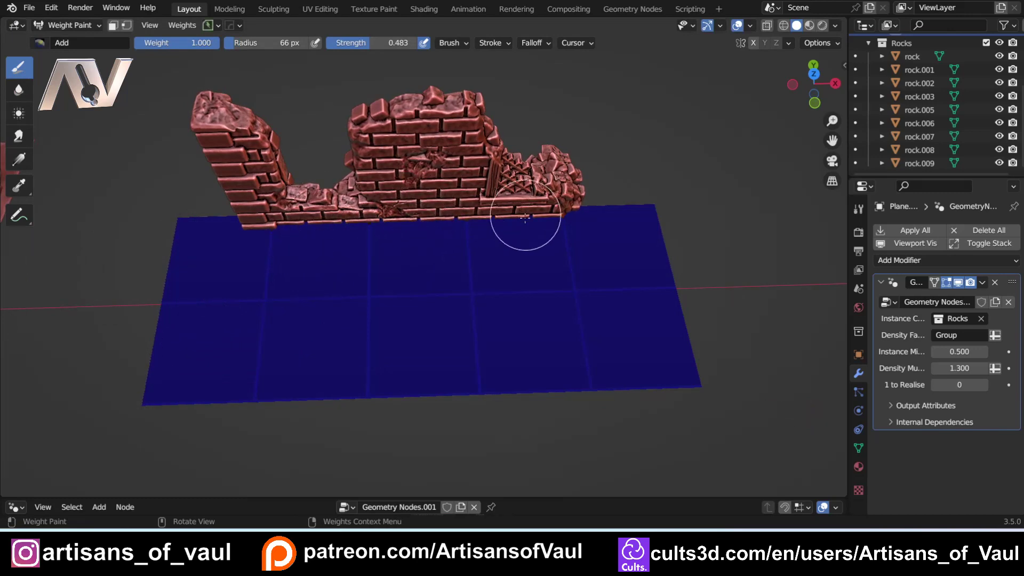
pyautogui.click(482, 282)
pyautogui.moveTo(484, 280)
pyautogui.mouseDown()
pyautogui.moveTo(469, 280)
pyautogui.moveTo(482, 284)
pyautogui.mouseUp()
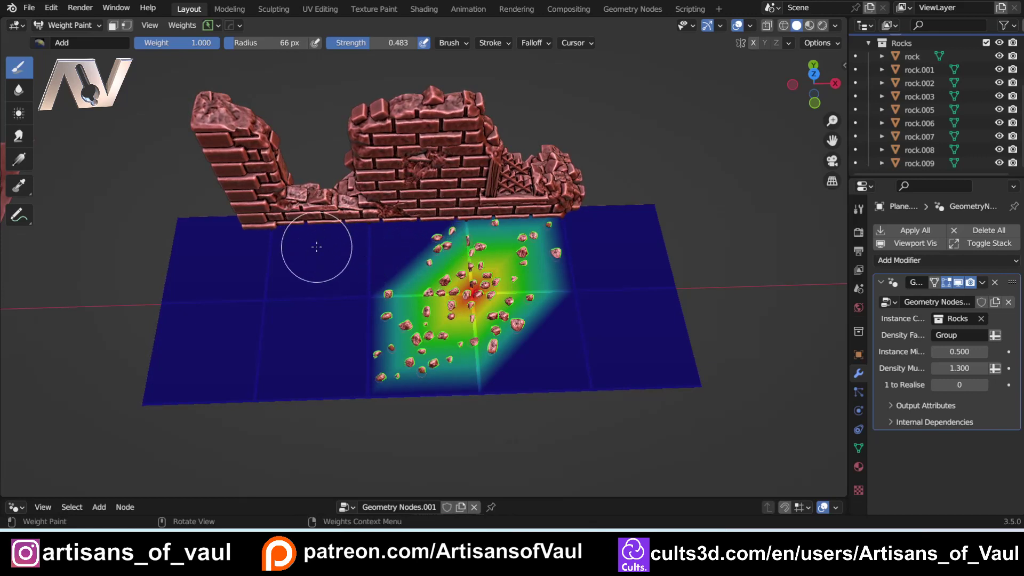
# Examine the tiled floor's vertices in Edit Mode around the painted tile corners and along the wall base, checking its vertex group
pyautogui.press('Tab')
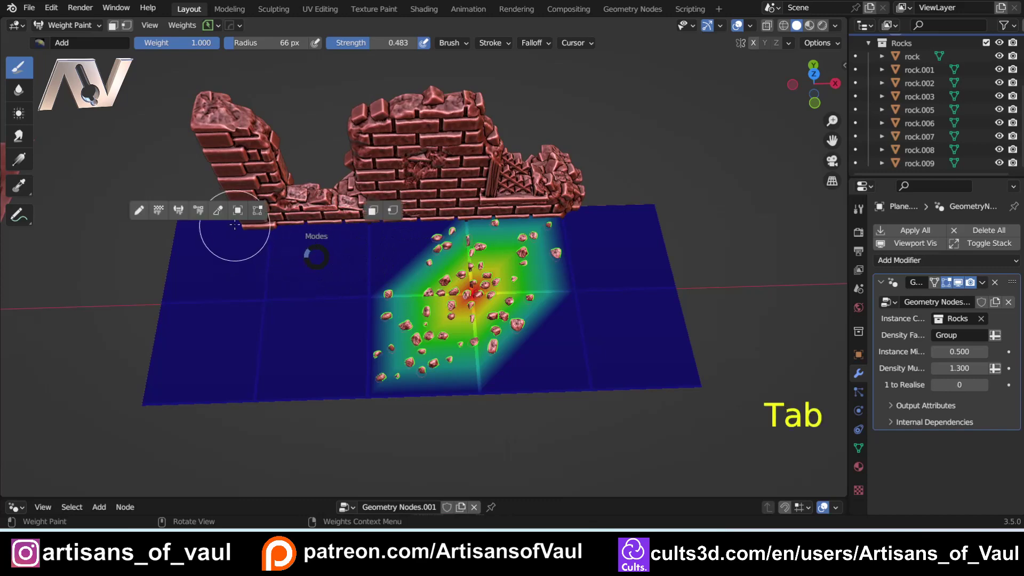
pyautogui.click(255, 215)
pyautogui.press('Tab')
pyautogui.click(221, 288)
pyautogui.scroll(4, 229, 288)
pyautogui.keyDown('shift'); pyautogui.moveTo(233, 285); pyautogui.dragTo(283, 278, button='middle'); pyautogui.keyUp('shift')
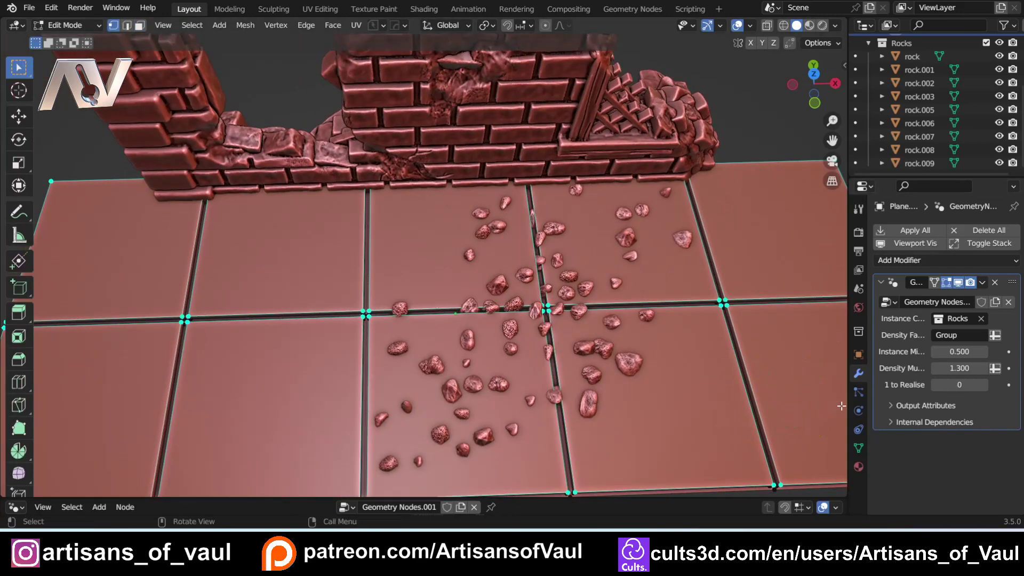
pyautogui.click(858, 449)
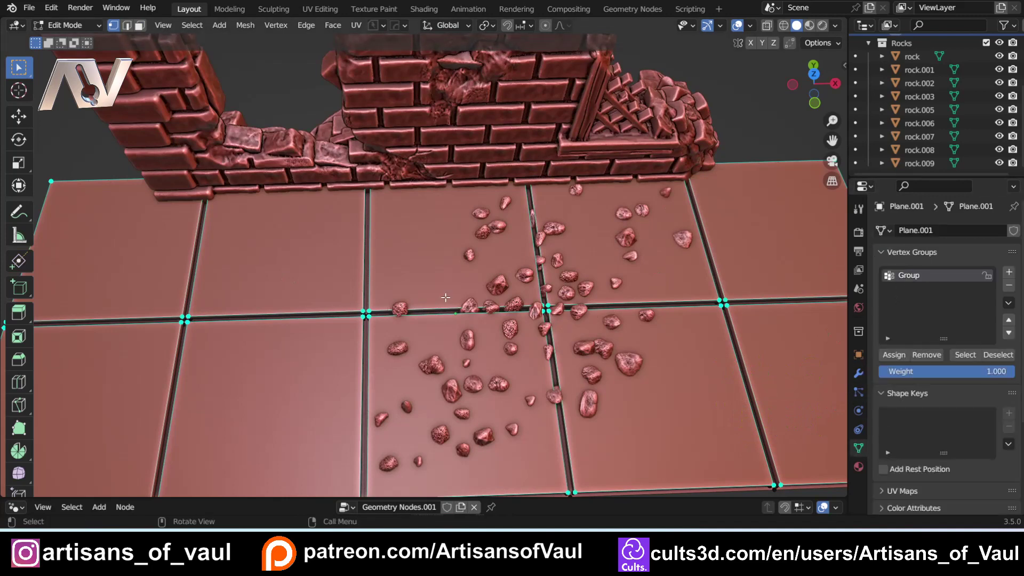
pyautogui.scroll(2, 446, 297)
pyautogui.keyDown('shift'); pyautogui.moveTo(637, 336); pyautogui.dragTo(467, 346, button='middle'); pyautogui.keyUp('shift')
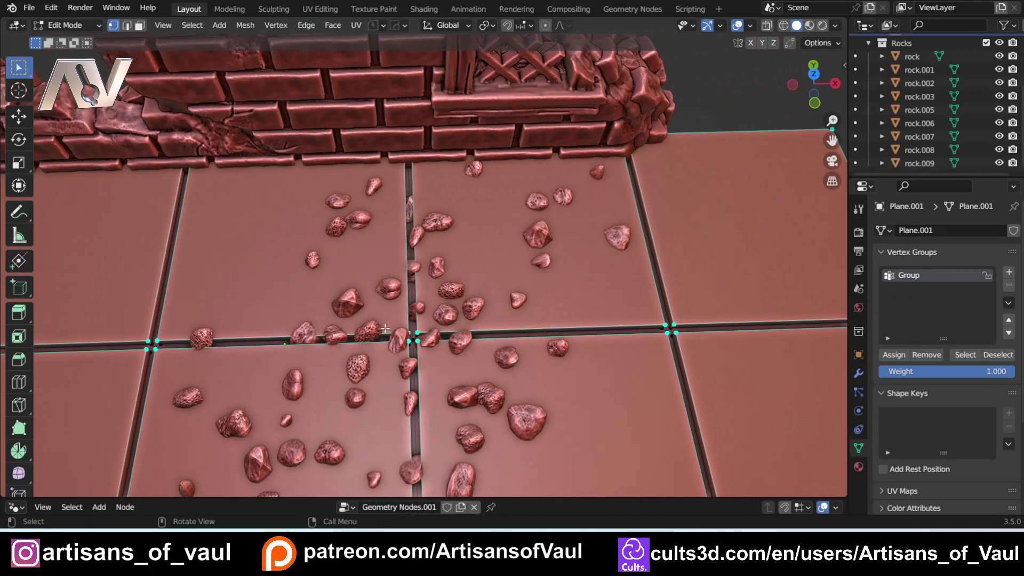
pyautogui.scroll(3, 424, 355)
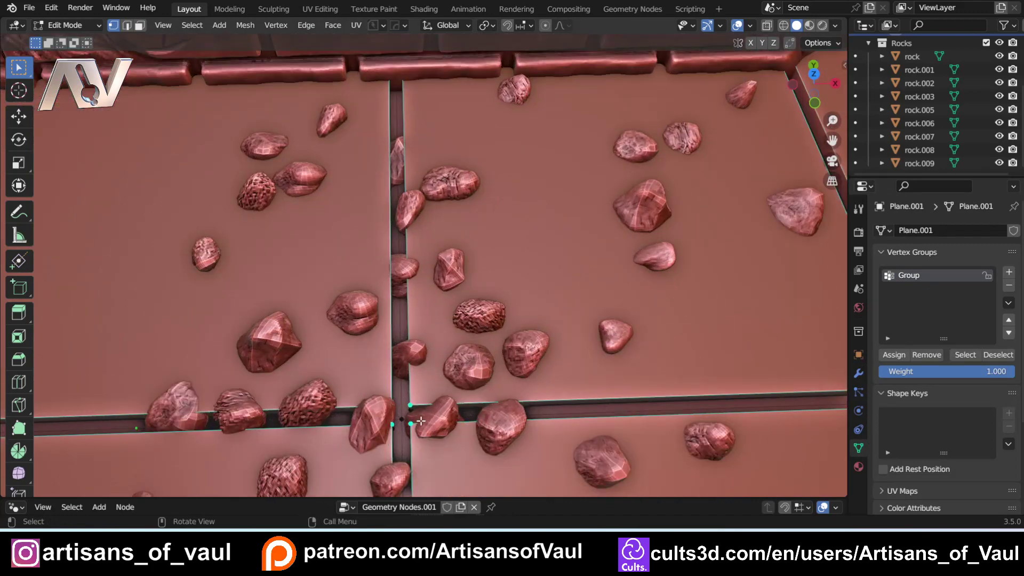
pyautogui.scroll(-7, 422, 416)
pyautogui.keyDown('shift'); pyautogui.moveTo(358, 224); pyautogui.dragTo(416, 297, button='middle'); pyautogui.keyUp('shift')
pyautogui.scroll(5, 417, 298)
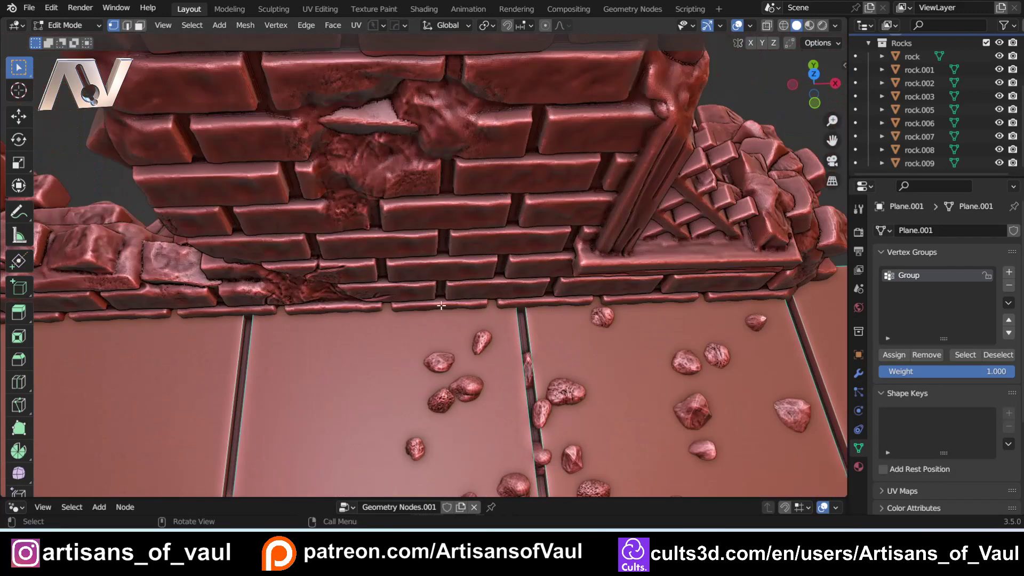
pyautogui.scroll(-3, 369, 315)
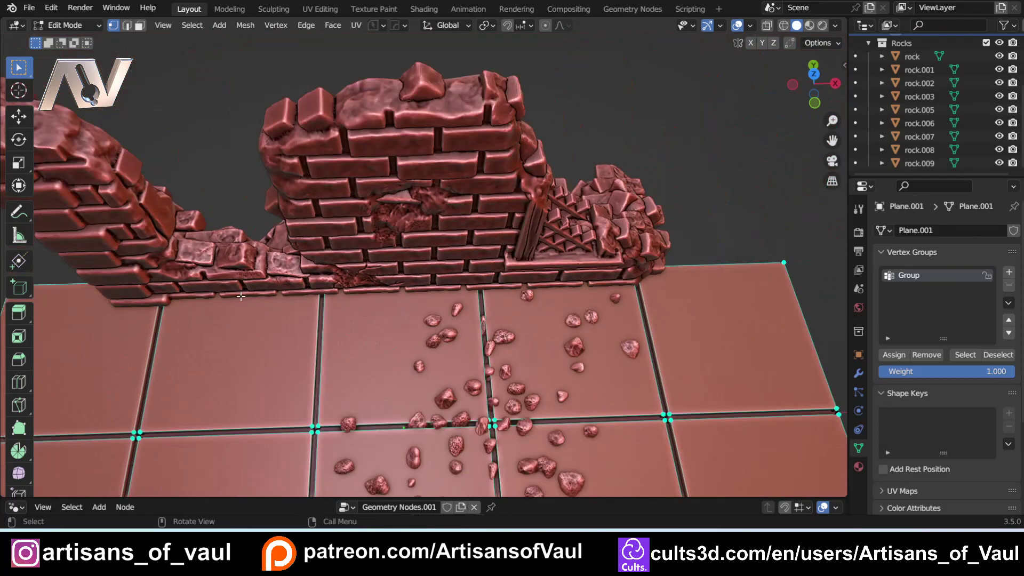
pyautogui.scroll(-3, 241, 297)
pyautogui.keyDown('shift'); pyautogui.moveTo(133, 313); pyautogui.dragTo(676, 212, button='middle'); pyautogui.keyUp('shift')
pyautogui.scroll(3, 444, 273)
# Leave the floor's Edit Mode and inspect the mesh density of the rock-covered ground in Edit Mode for comparison
pyautogui.press('Tab')
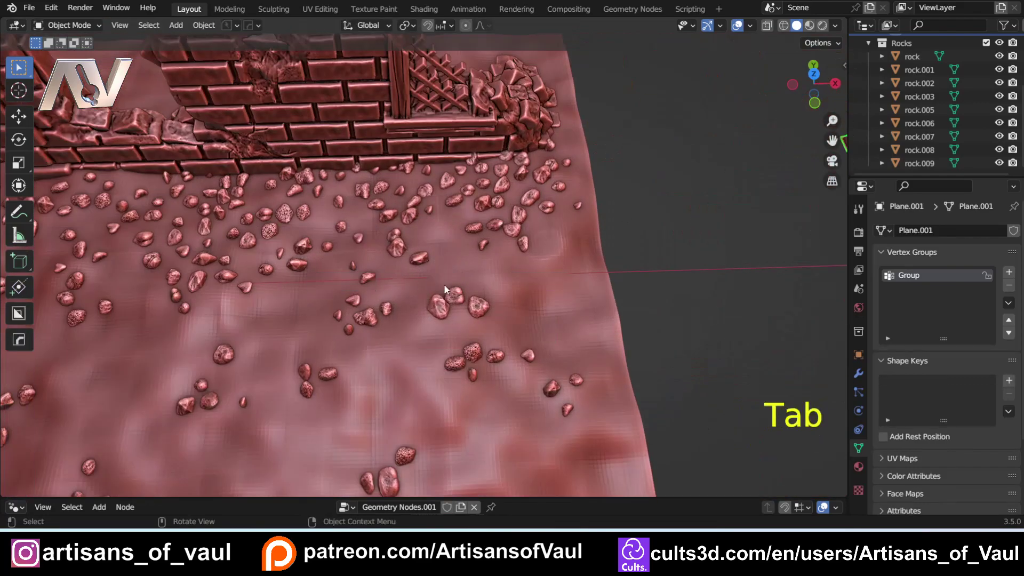
pyautogui.click(450, 286)
pyautogui.scroll(2, 450, 305)
pyautogui.press('Tab')
pyautogui.press('Tab')
pyautogui.scroll(4, 406, 317)
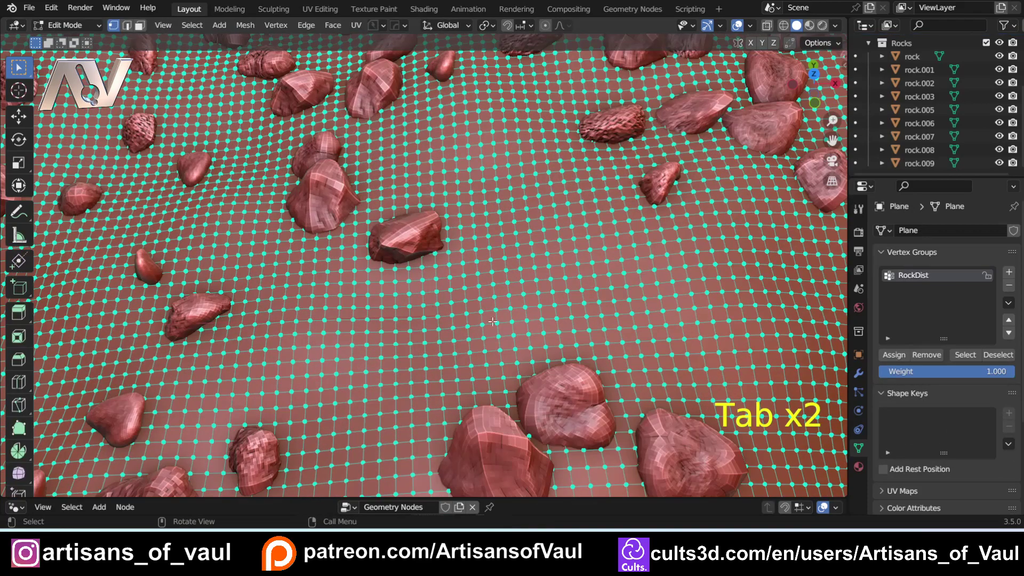
pyautogui.press('Tab')
# Select the tiled floor and unlink the geometry node tree from it
pyautogui.scroll(-5, 457, 211)
pyautogui.keyDown('shift'); pyautogui.moveTo(599, 244); pyautogui.dragTo(299, 270, button='middle'); pyautogui.keyUp('shift')
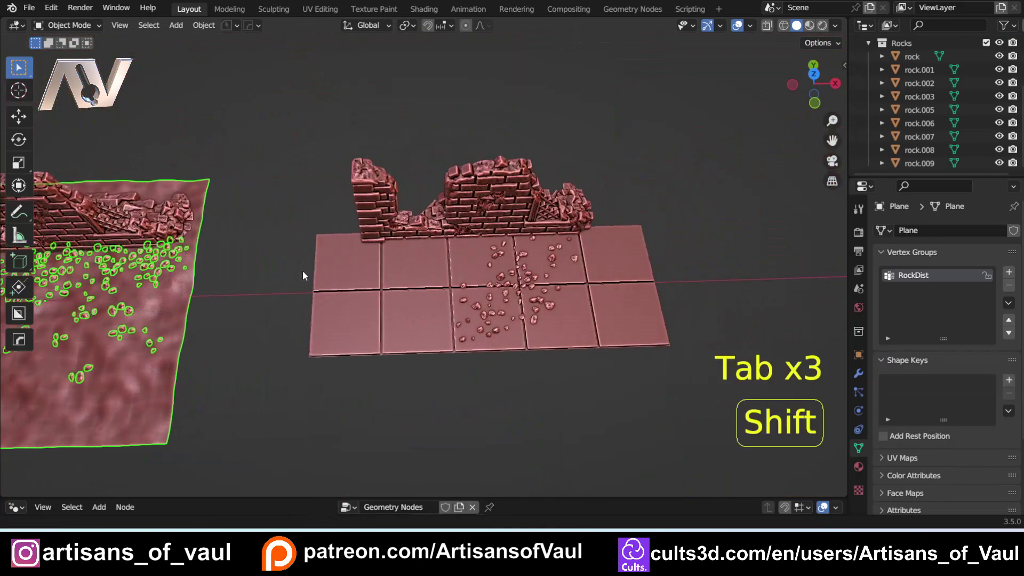
pyautogui.scroll(4, 380, 265)
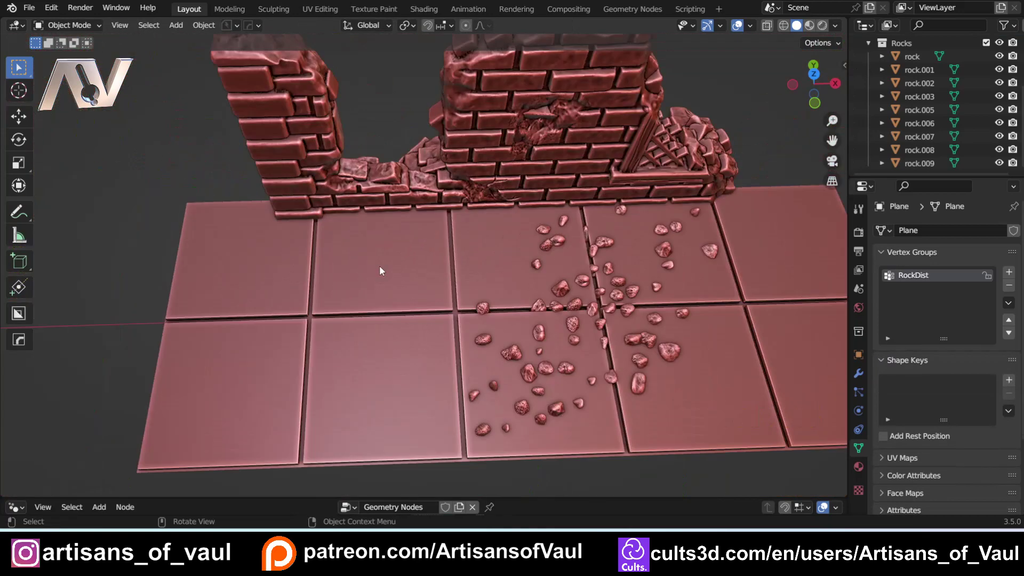
pyautogui.click(379, 264)
pyautogui.keyDown('shift'); pyautogui.moveTo(482, 269); pyautogui.dragTo(344, 255, button='middle'); pyautogui.keyUp('shift')
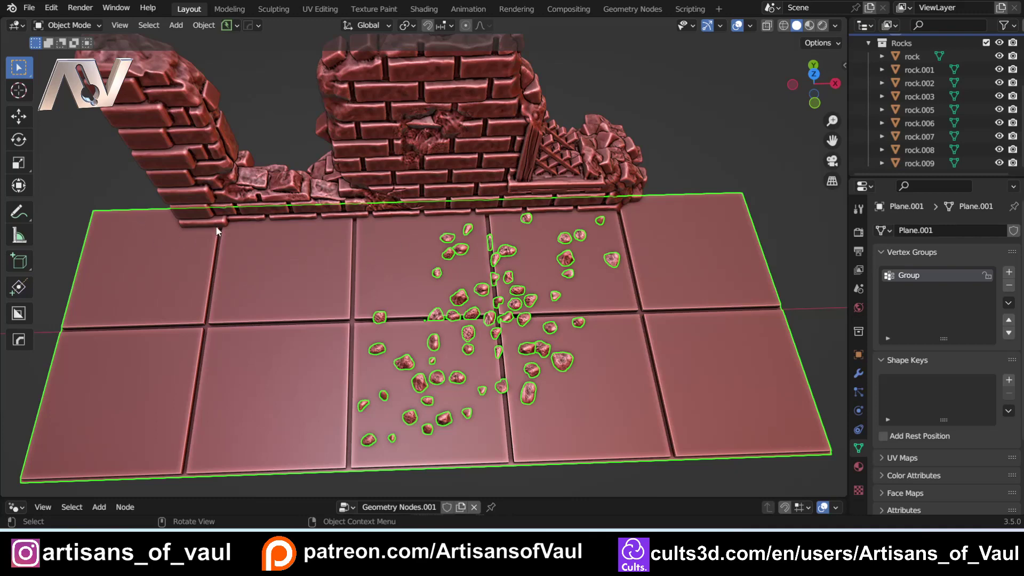
pyautogui.scroll(-3, 392, 243)
pyautogui.scroll(3, 398, 245)
pyautogui.moveTo(380, 312); pyautogui.dragTo(392, 275, button='middle')
pyautogui.moveTo(399, 501); pyautogui.dragTo(426, 333)
pyautogui.click(474, 339)
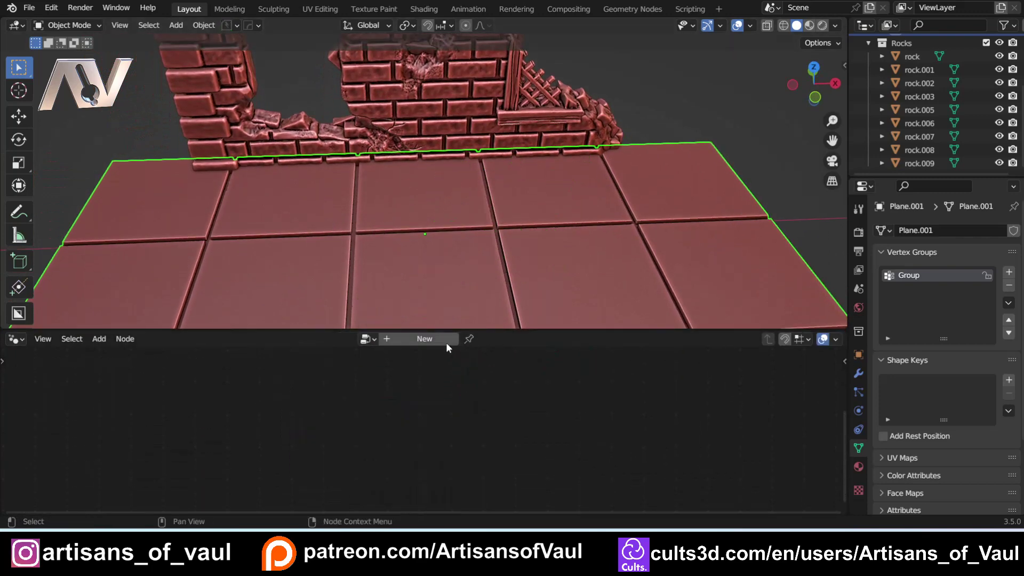
pyautogui.moveTo(348, 330); pyautogui.dragTo(366, 501)
pyautogui.scroll(-5, 424, 390)
pyautogui.click(424, 386)
pyautogui.moveTo(397, 350)
pyautogui.mouseDown(button='middle')
pyautogui.moveTo(382, 376)
pyautogui.moveTo(385, 363)
pyautogui.mouseUp(button='middle')
pyautogui.scroll(2, 382, 377)
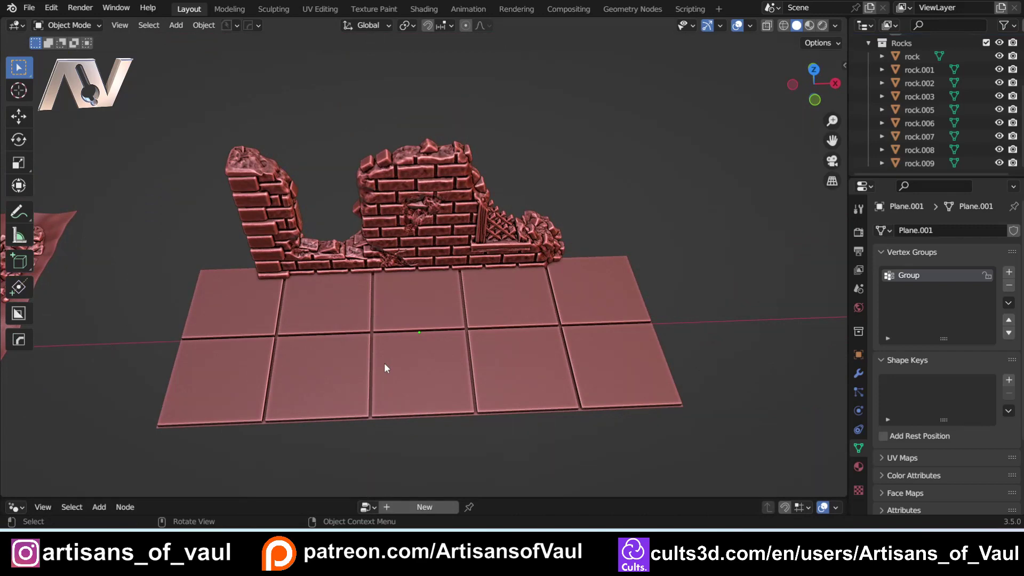
pyautogui.scroll(-3, 198, 315)
pyautogui.scroll(3, 213, 323)
pyautogui.scroll(-3, 165, 332)
pyautogui.moveTo(164, 332); pyautogui.dragTo(185, 306, button='middle')
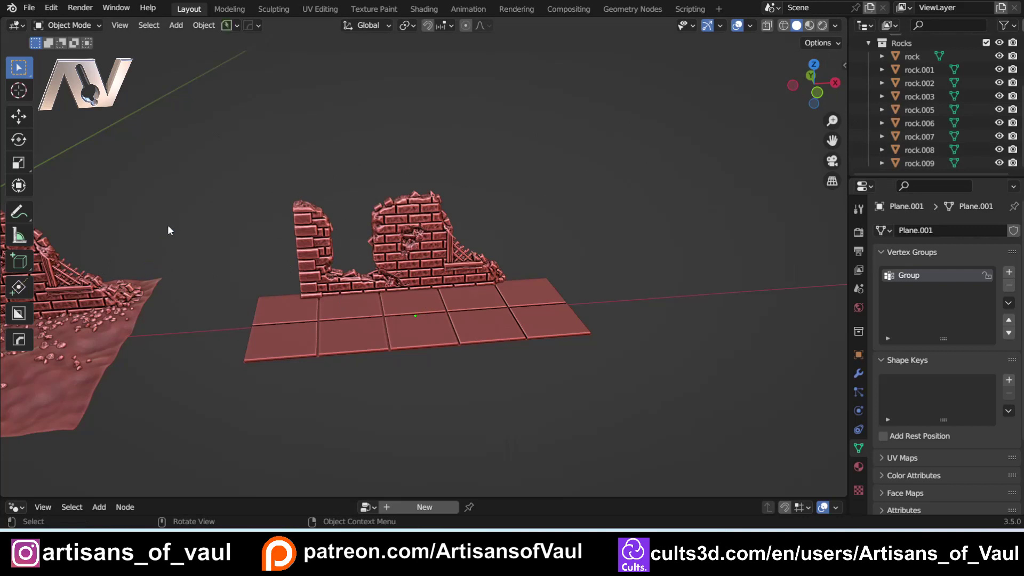
# Add a mesh plane and, in front view, move it above the tiled floor and wall, about 46.95 in X and 12.93 in Z
pyautogui.click(411, 288)
pyautogui.click(817, 93)
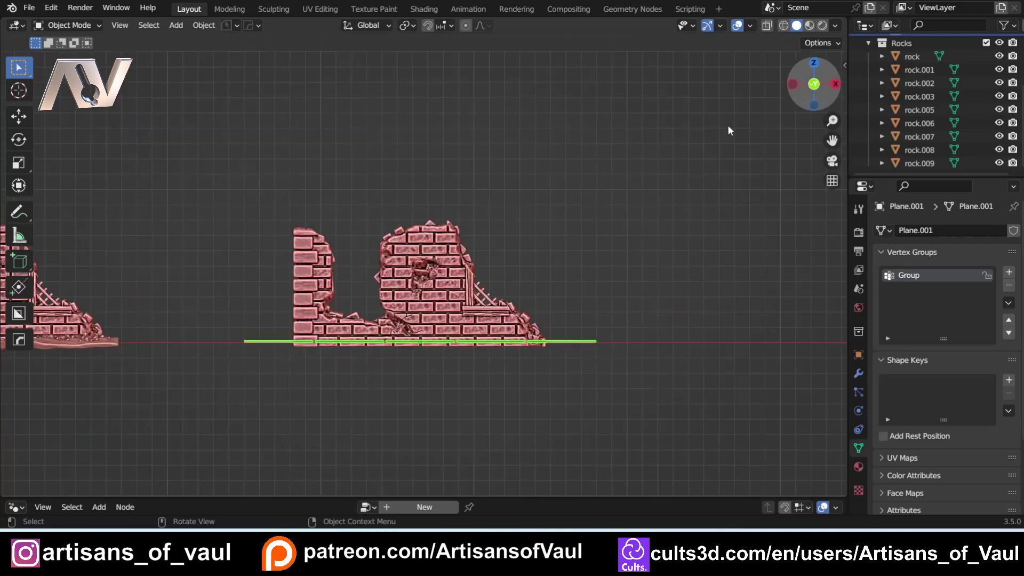
pyautogui.keyDown('shift'); pyautogui.moveTo(160, 286); pyautogui.dragTo(359, 201, button='middle'); pyautogui.keyUp('shift')
pyautogui.hotkey('shift', 'a')
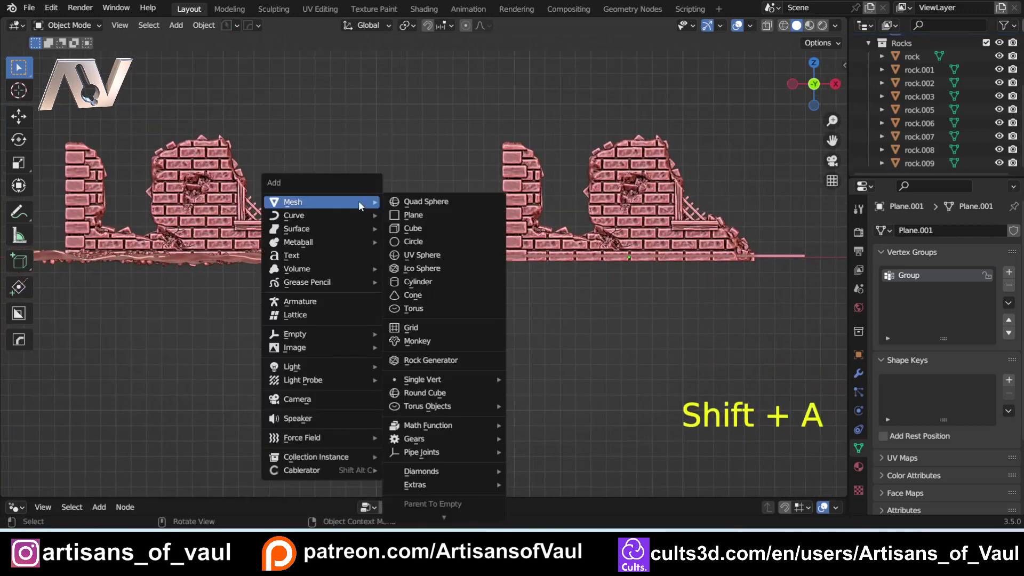
pyautogui.click(420, 215)
pyautogui.scroll(-5, 421, 257)
pyautogui.keyDown('shift'); pyautogui.moveTo(420, 257); pyautogui.dragTo(308, 308, button='middle'); pyautogui.keyUp('shift')
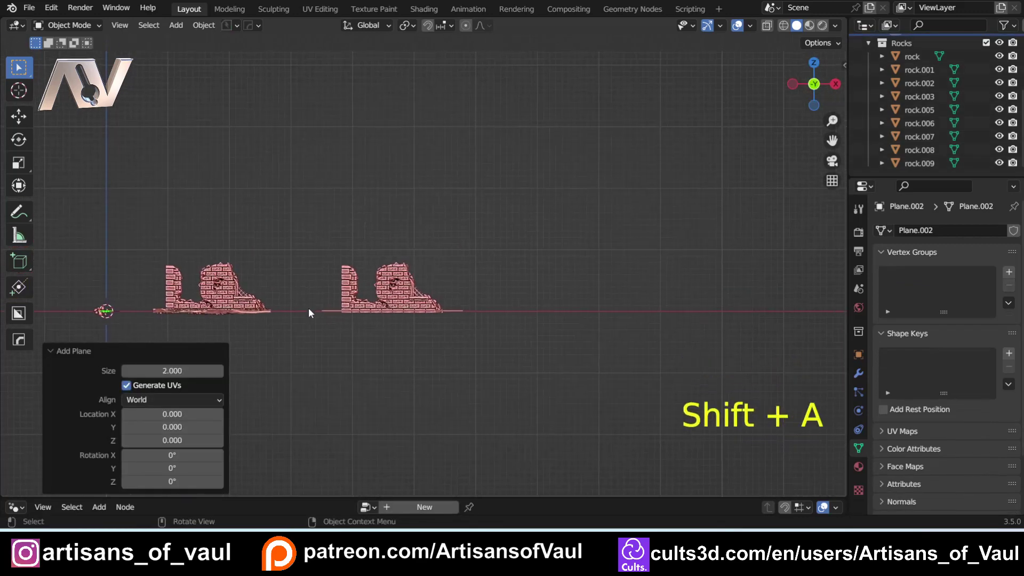
pyautogui.press('g')
pyautogui.click(608, 228)
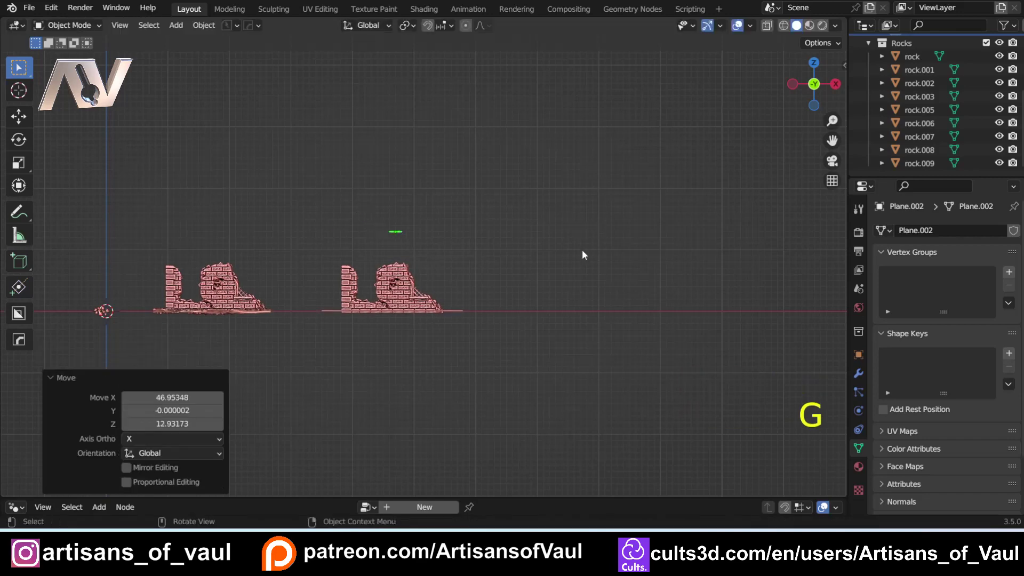
# Scale the plane up by about 13.758, and by about 0.463 along Y, so it slightly overhangs the tiled floor
pyautogui.press('s')
pyautogui.click(481, 145)
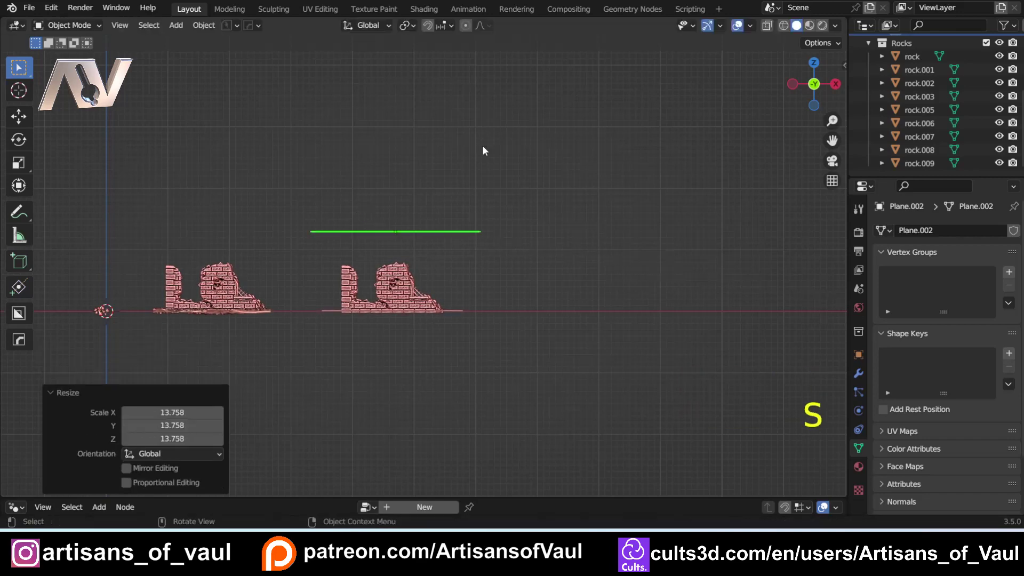
pyautogui.moveTo(481, 145); pyautogui.dragTo(480, 266, button='middle')
pyautogui.click(817, 80)
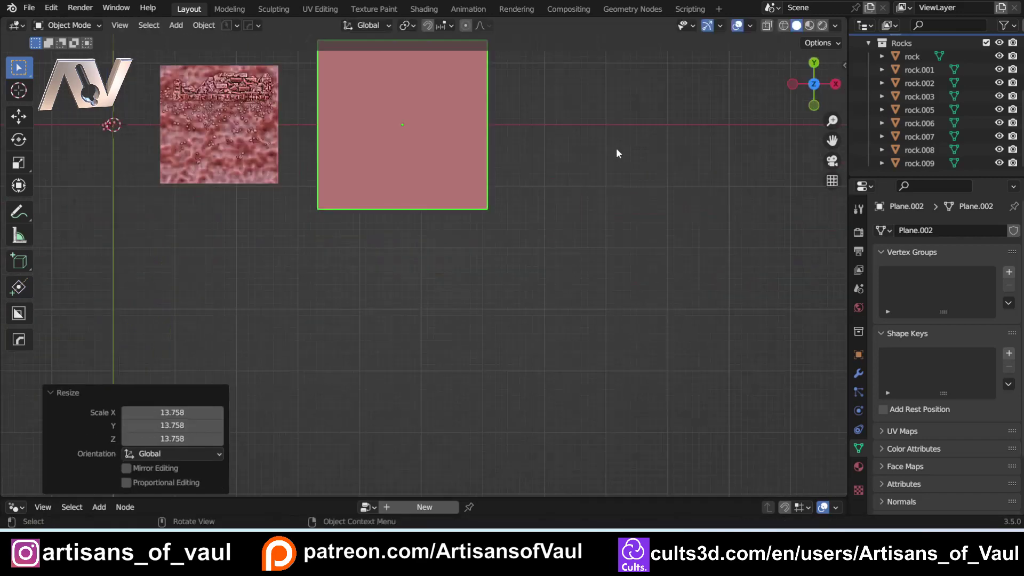
pyautogui.scroll(4, 534, 165)
pyautogui.keyDown('shift'); pyautogui.moveTo(535, 150); pyautogui.dragTo(526, 452, button='middle'); pyautogui.keyUp('shift')
pyautogui.hotkey('shift', 'z')
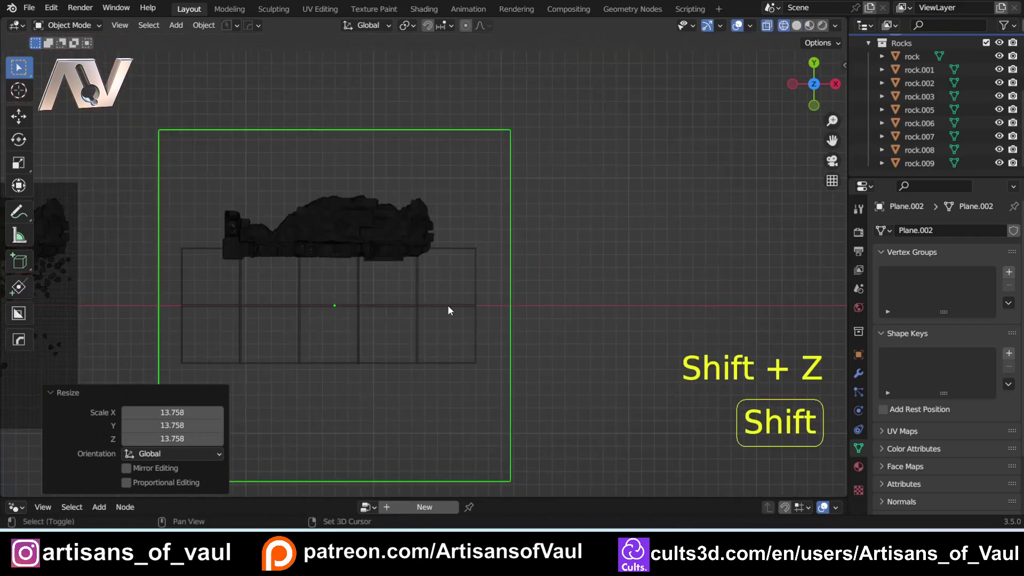
pyautogui.keyDown('shift'); pyautogui.moveTo(521, 141); pyautogui.dragTo(568, 122, button='middle'); pyautogui.keyUp('shift')
pyautogui.click(553, 112)
pyautogui.press('s')
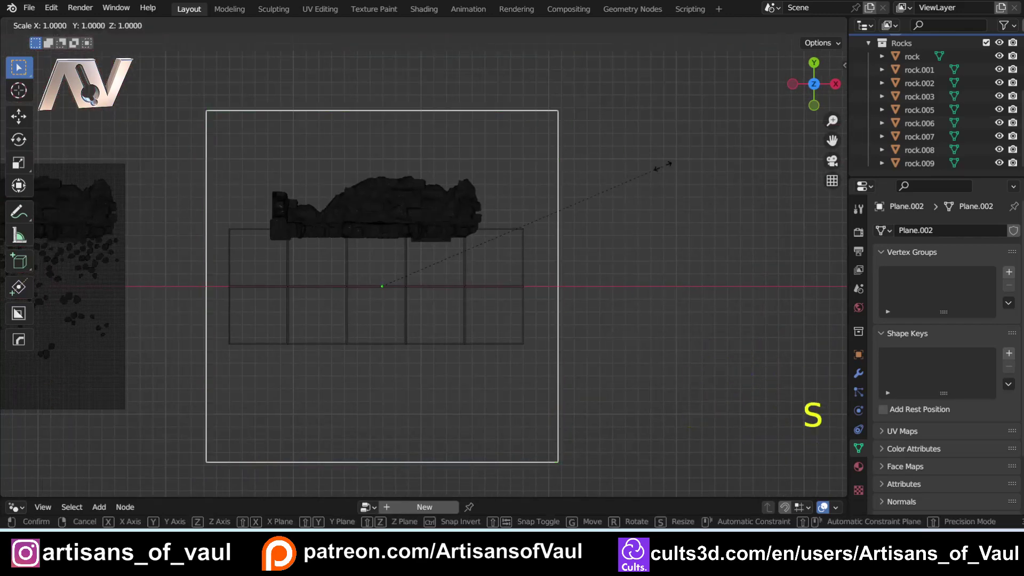
pyautogui.press('x')
pyautogui.press('y')
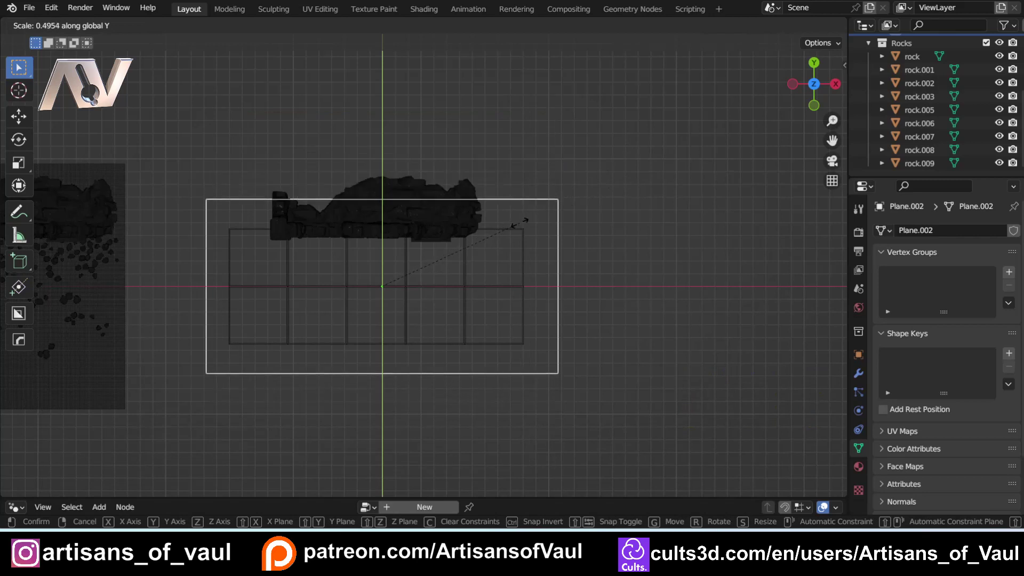
pyautogui.click(515, 228)
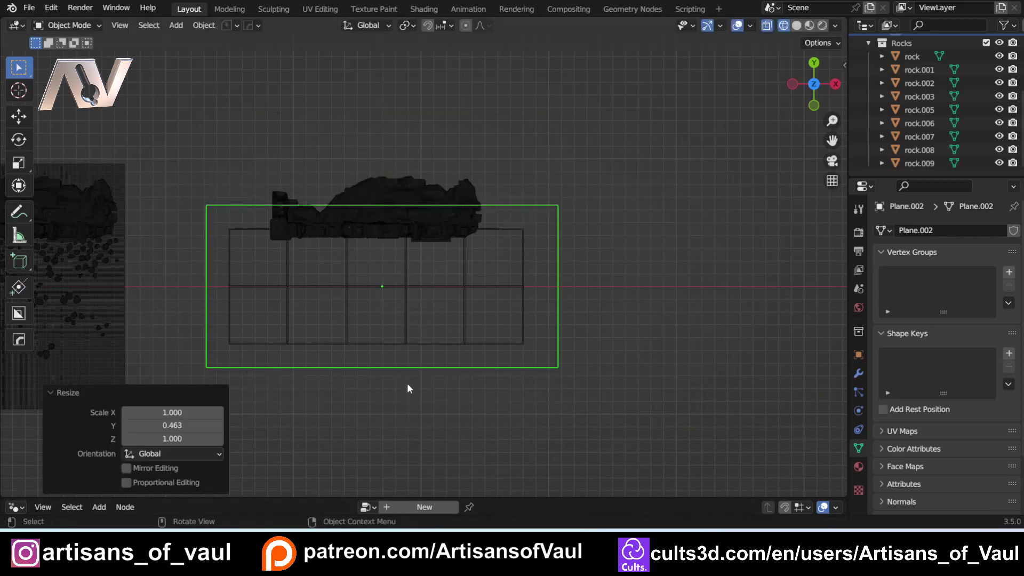
# Apply the new plane's scale and return the viewport to solid shading
pyautogui.hotkey('ctrl', 'a')
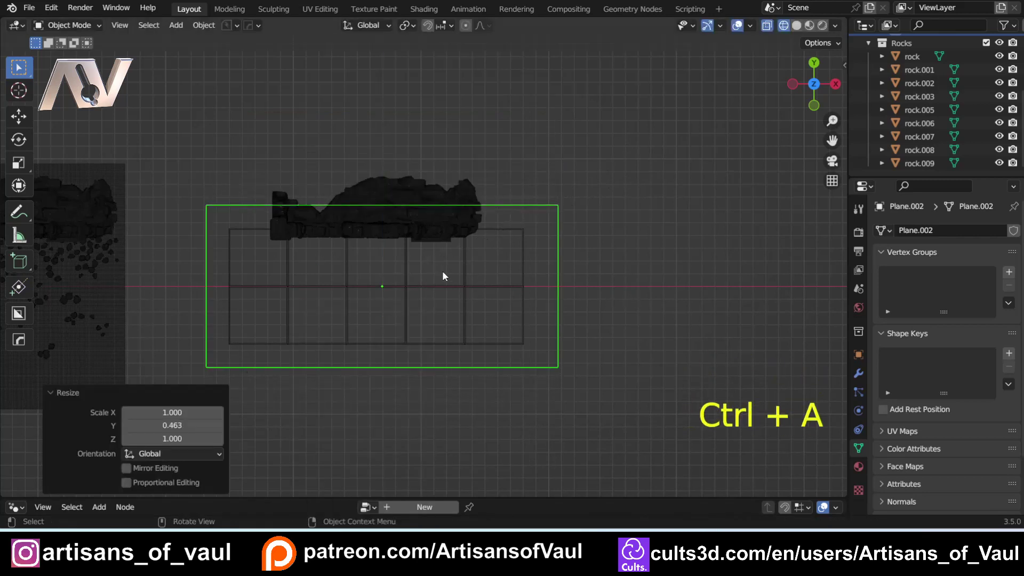
pyautogui.hotkey('ctrl', 'a')
pyautogui.click(374, 342)
pyautogui.moveTo(337, 388); pyautogui.dragTo(335, 291, button='middle')
pyautogui.hotkey('shift', 'z')
# Add two evenly spaced loop cuts across the new plane, dividing its length into thirds
pyautogui.moveTo(296, 404)
pyautogui.mouseDown(button='middle')
pyautogui.moveTo(262, 349)
pyautogui.moveTo(367, 175)
pyautogui.mouseUp(button='middle')
pyautogui.press('Tab')
pyautogui.click(383, 249)
pyautogui.scroll(3, 383, 168)
pyautogui.keyDown('shift'); pyautogui.moveTo(439, 103); pyautogui.dragTo(407, 183, button='middle'); pyautogui.keyUp('shift')
pyautogui.hotkey('ctrl', 'r')
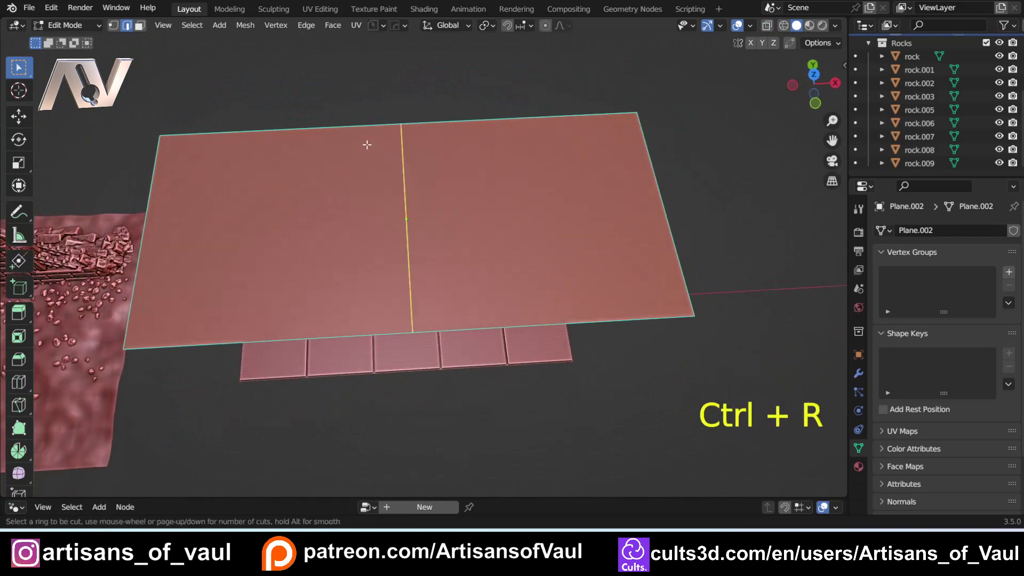
pyautogui.scroll(1, 353, 137)
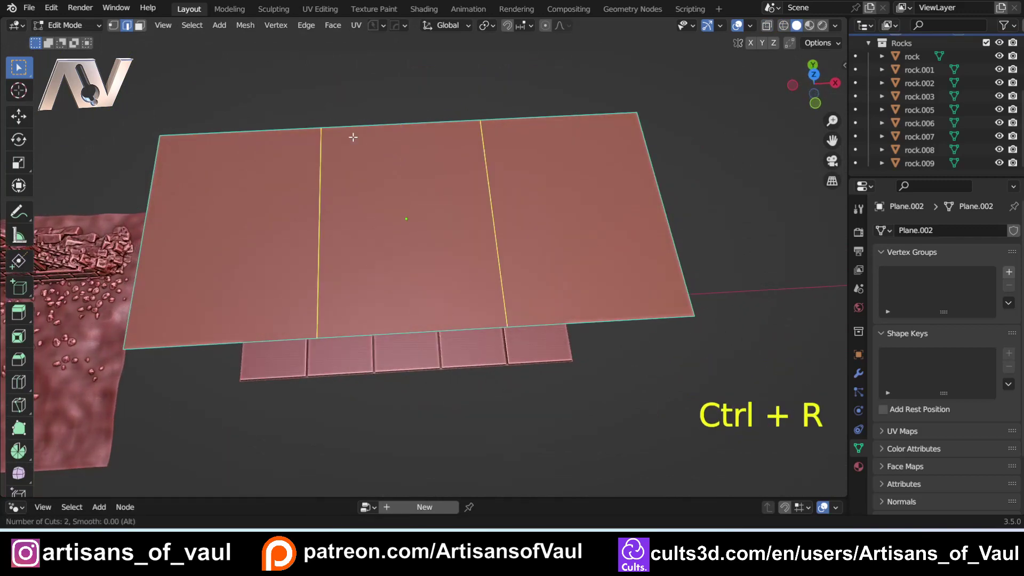
pyautogui.click(353, 137)
pyautogui.rightClick(399, 148)
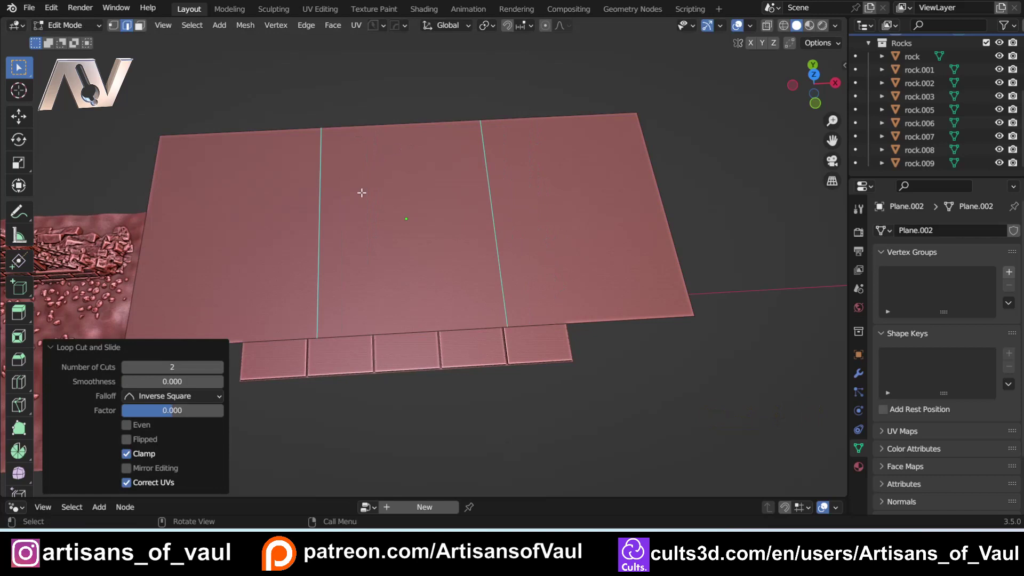
# Subdivide the whole plane with 100 cuts and return to Object Mode
pyautogui.press('a')
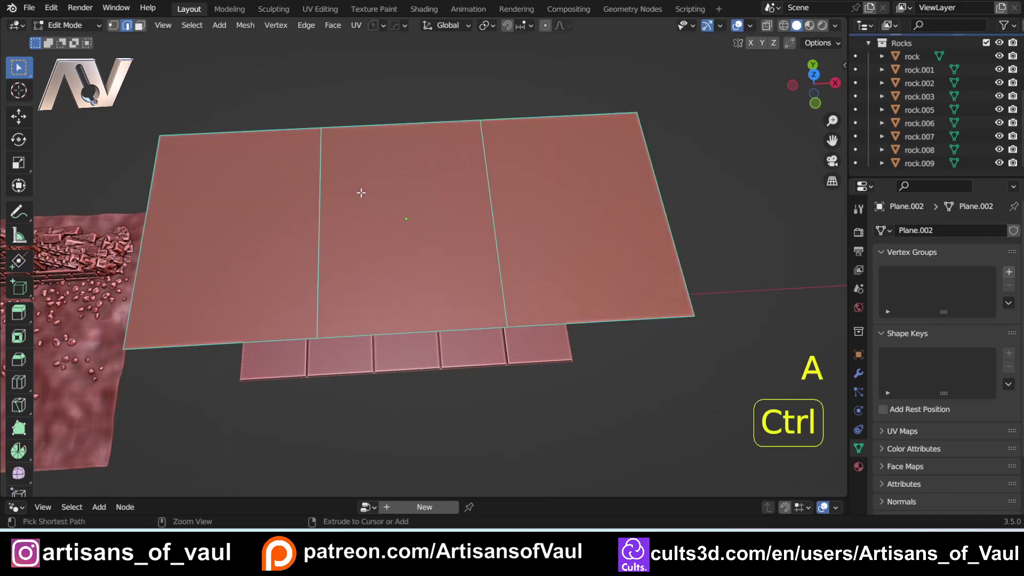
pyautogui.hotkey('ctrl', 'e')
pyautogui.click(318, 250)
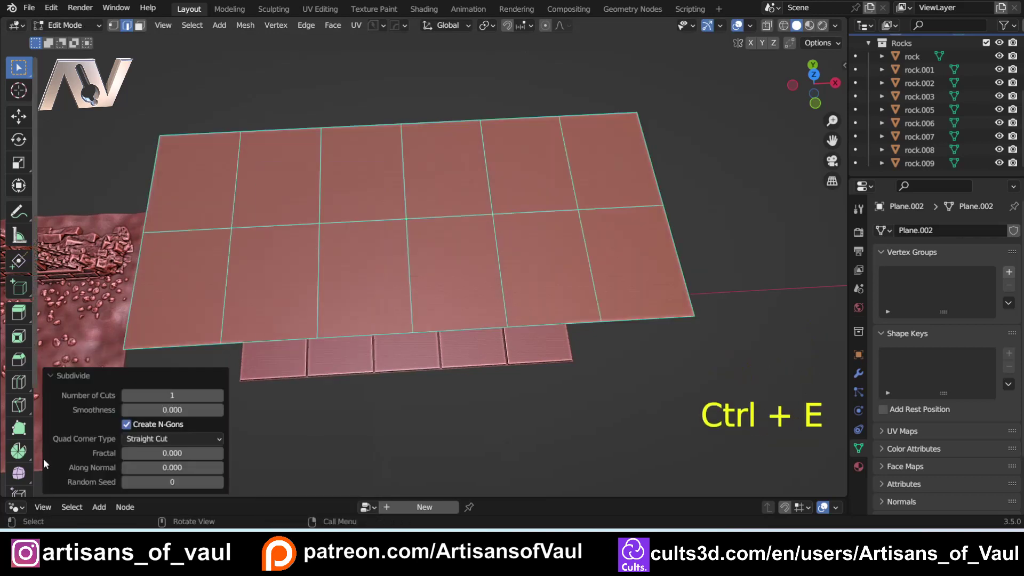
pyautogui.click(178, 395)
pyautogui.write('100')
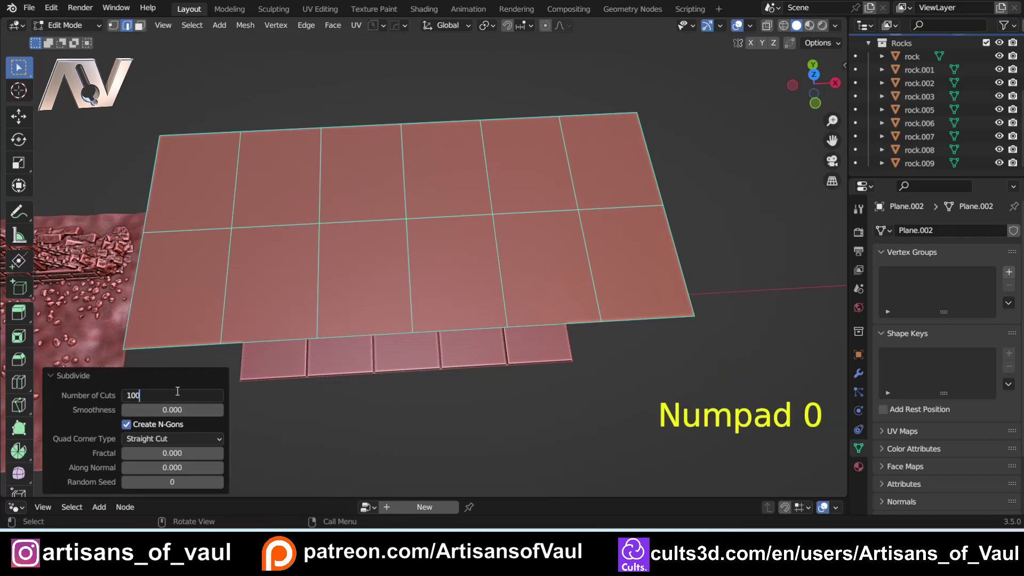
pyautogui.press('Return')
pyautogui.scroll(-2, 324, 234)
pyautogui.press('Tab')
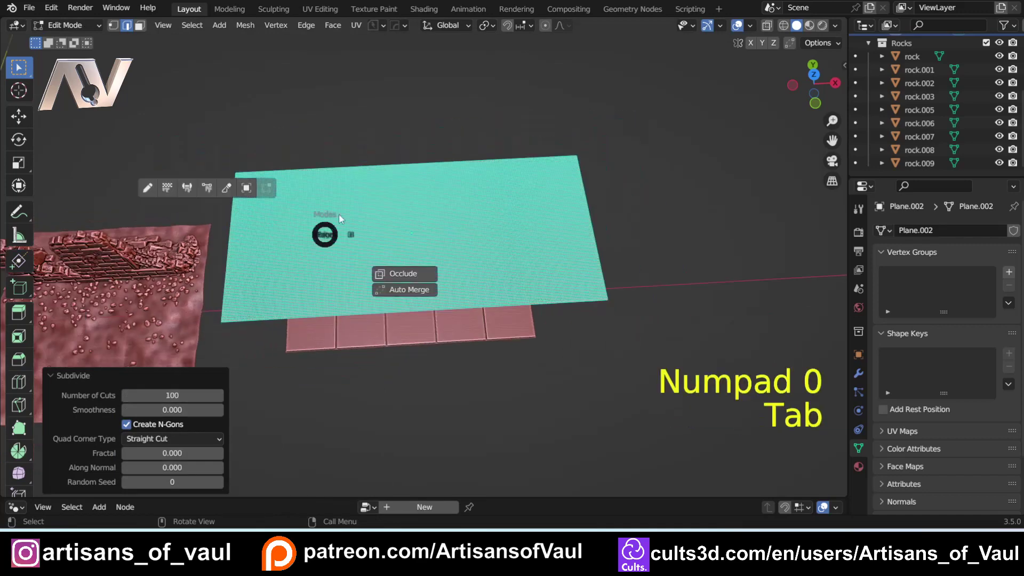
pyautogui.click(324, 183)
# Examine the plane's position relative to the tiled floor and ruined wall from several angles, ending with the plane selected
pyautogui.click(402, 391)
pyautogui.moveTo(401, 394); pyautogui.dragTo(364, 126, button='middle')
pyautogui.click(395, 143)
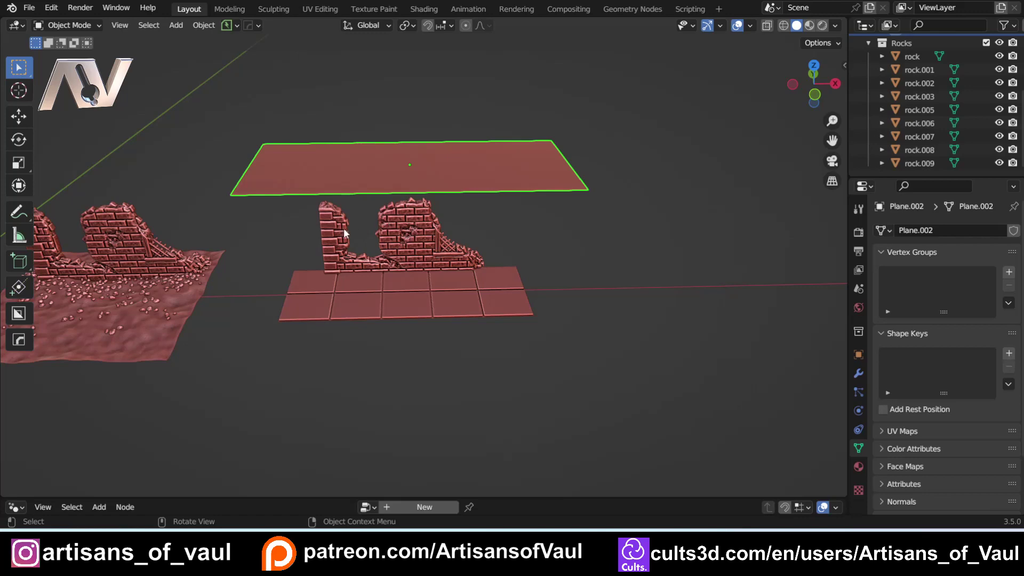
pyautogui.scroll(3, 353, 308)
pyautogui.moveTo(396, 138); pyautogui.dragTo(378, 207, button='middle')
pyautogui.scroll(-1, 373, 198)
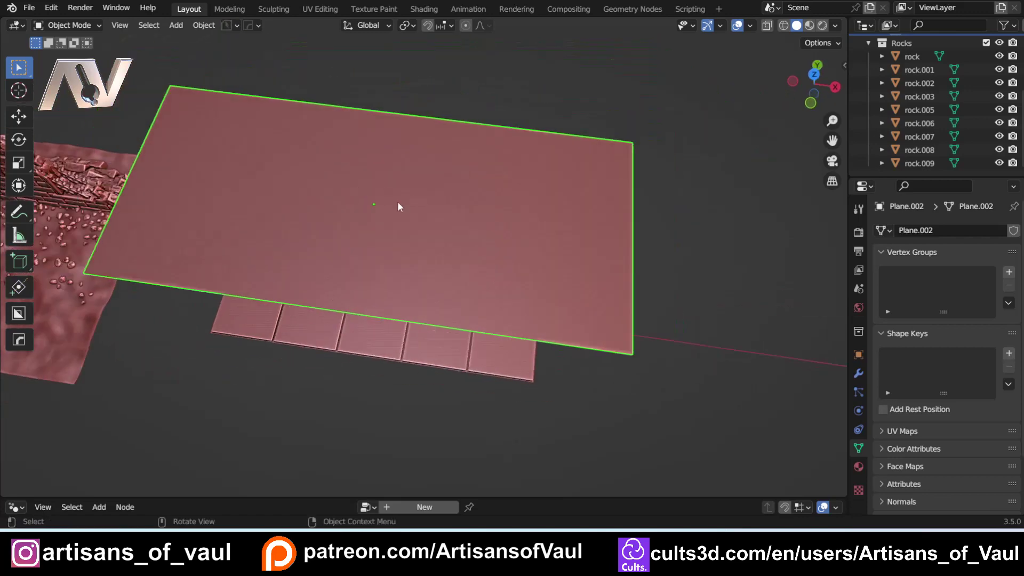
pyautogui.scroll(-2, 318, 383)
pyautogui.moveTo(318, 383); pyautogui.dragTo(324, 297, button='middle')
pyautogui.click(271, 364)
pyautogui.keyDown('shift'); pyautogui.moveTo(271, 364); pyautogui.dragTo(354, 258, button='middle'); pyautogui.keyUp('shift')
pyautogui.scroll(3, 354, 258)
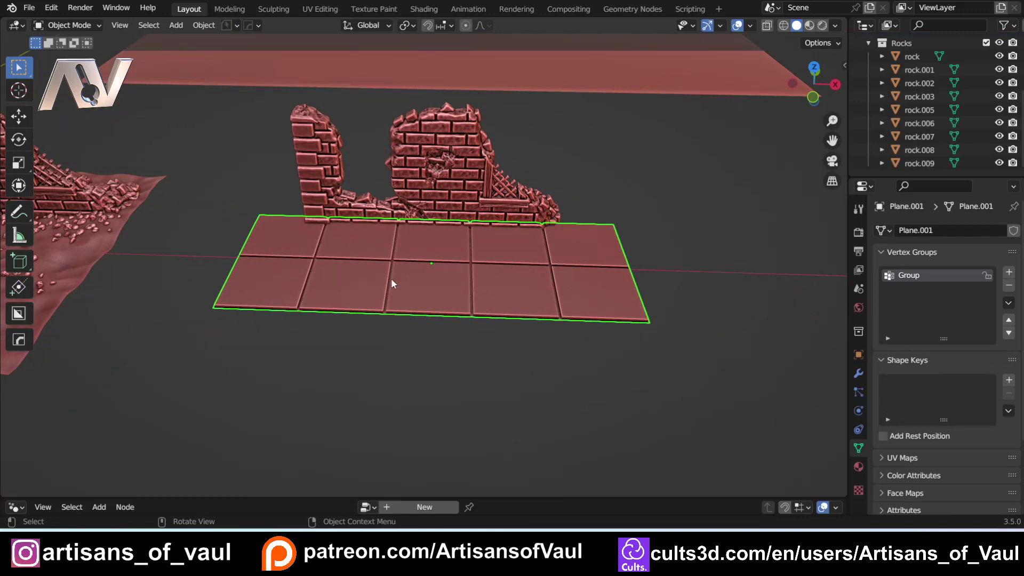
pyautogui.scroll(-2, 392, 280)
pyautogui.click(506, 160)
pyautogui.keyDown('shift'); pyautogui.moveTo(302, 206); pyautogui.dragTo(319, 249, button='middle'); pyautogui.keyUp('shift')
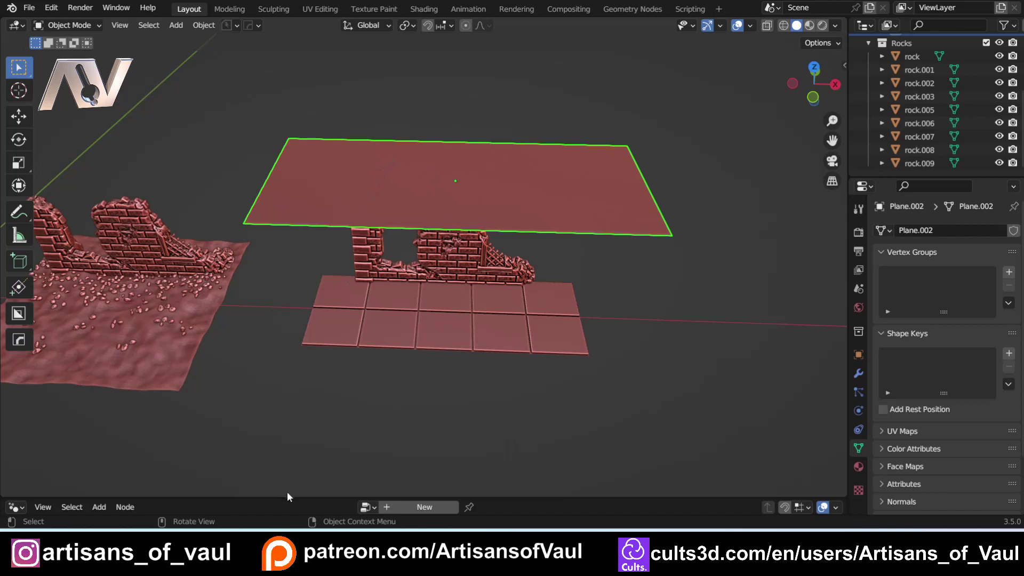
# Enlarge the node editor area and create a new geometry node tree on the plane above the tiled floor
pyautogui.moveTo(285, 498); pyautogui.dragTo(278, 335)
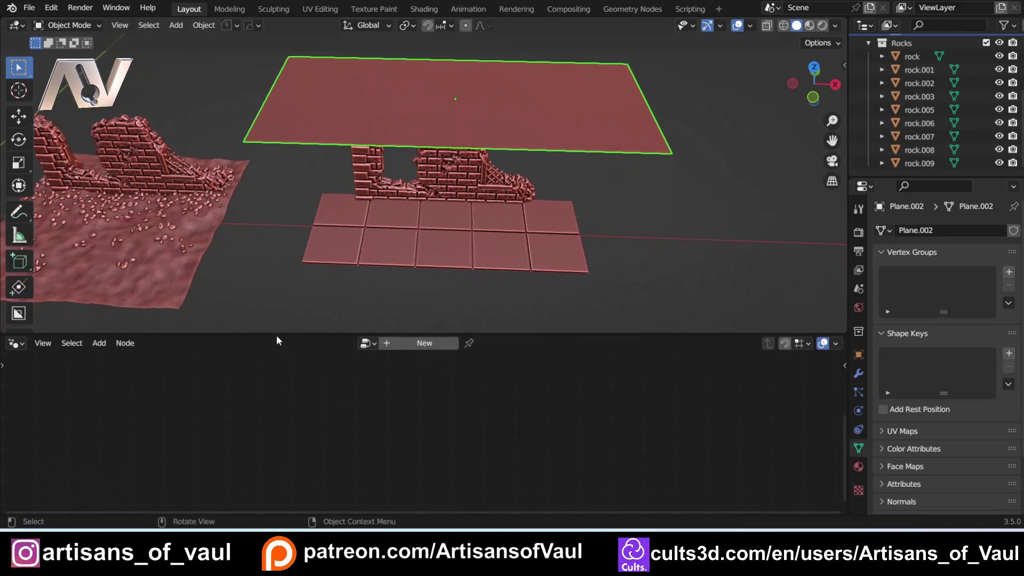
pyautogui.keyDown('shift'); pyautogui.moveTo(139, 225); pyautogui.dragTo(259, 254, button='middle'); pyautogui.keyUp('shift')
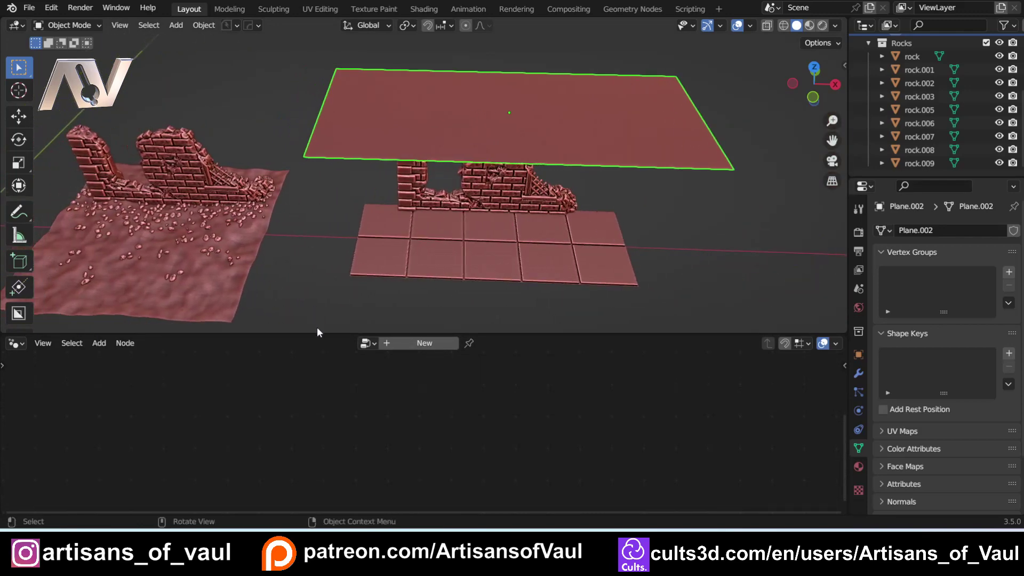
pyautogui.moveTo(318, 331); pyautogui.dragTo(315, 280)
pyautogui.keyDown('shift'); pyautogui.moveTo(315, 243); pyautogui.dragTo(244, 217, button='middle'); pyautogui.keyUp('shift')
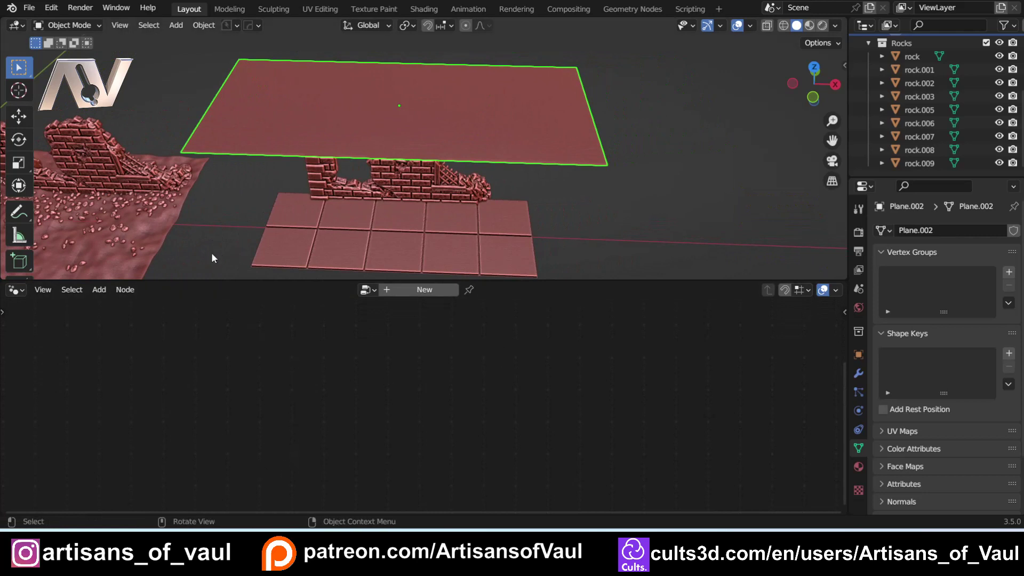
pyautogui.keyDown('shift'); pyautogui.moveTo(219, 234); pyautogui.dragTo(189, 207, button='middle'); pyautogui.keyUp('shift')
pyautogui.keyDown('shift'); pyautogui.moveTo(304, 85); pyautogui.dragTo(373, 278, button='middle'); pyautogui.keyUp('shift')
pyautogui.click(388, 292)
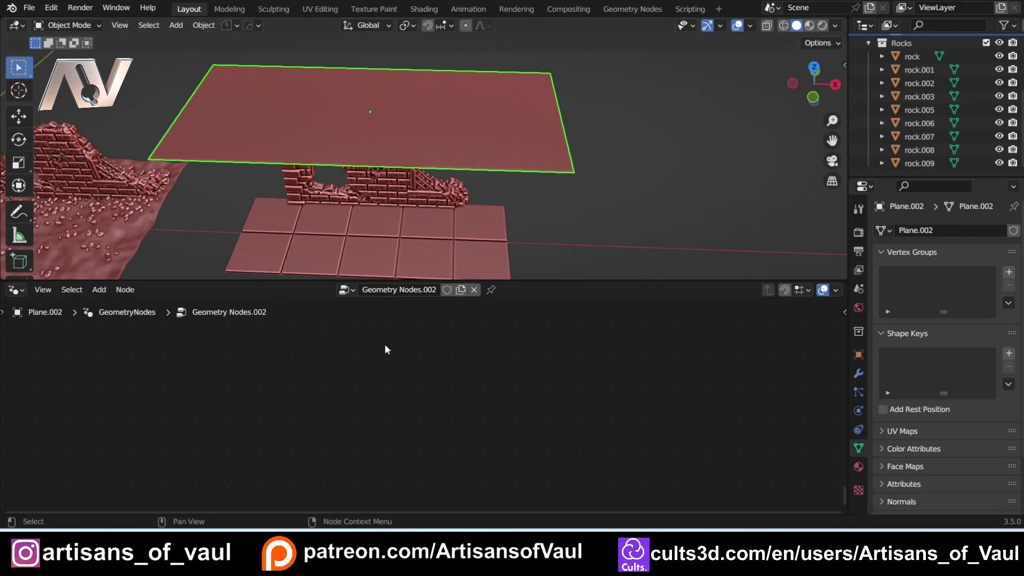
# Spread the Group Input and Group Output nodes far apart and show the plane's modifier properties
pyautogui.press('a')
pyautogui.press('q')
pyautogui.press('a')
pyautogui.press('KP_Decimal')
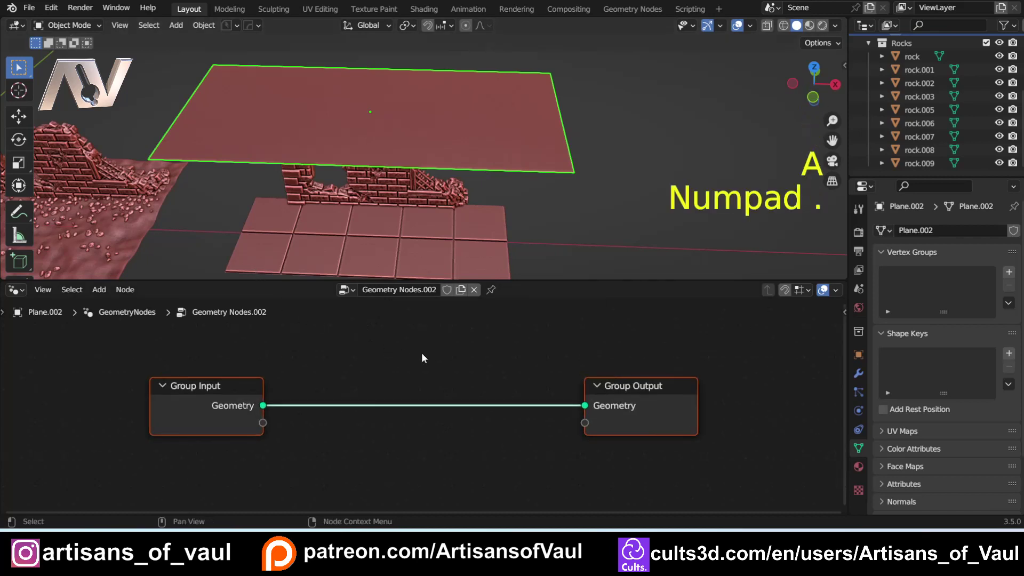
pyautogui.scroll(-3, 285, 356)
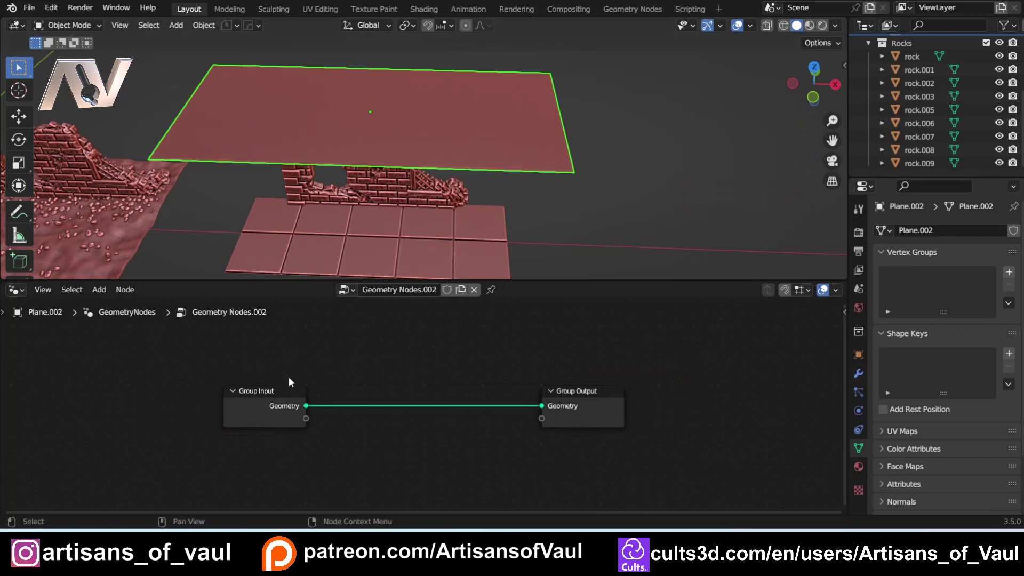
pyautogui.moveTo(280, 395); pyautogui.dragTo(109, 378)
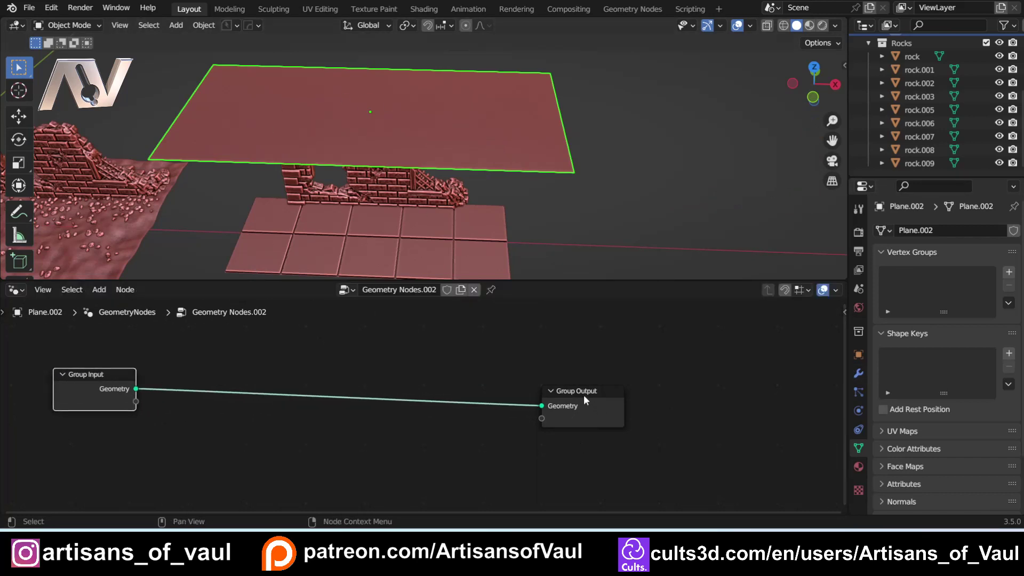
pyautogui.moveTo(583, 394); pyautogui.dragTo(715, 366)
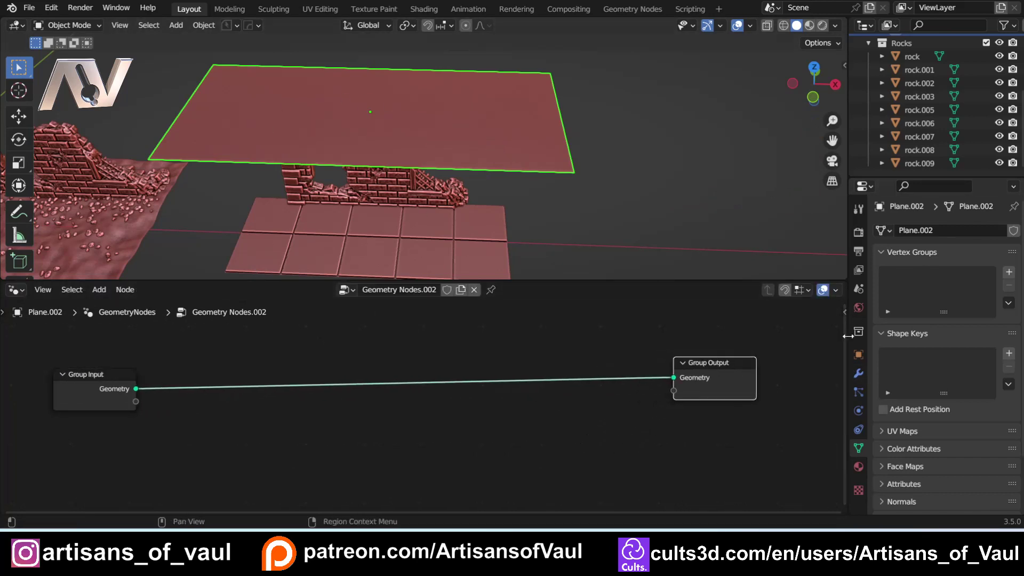
pyautogui.click(859, 374)
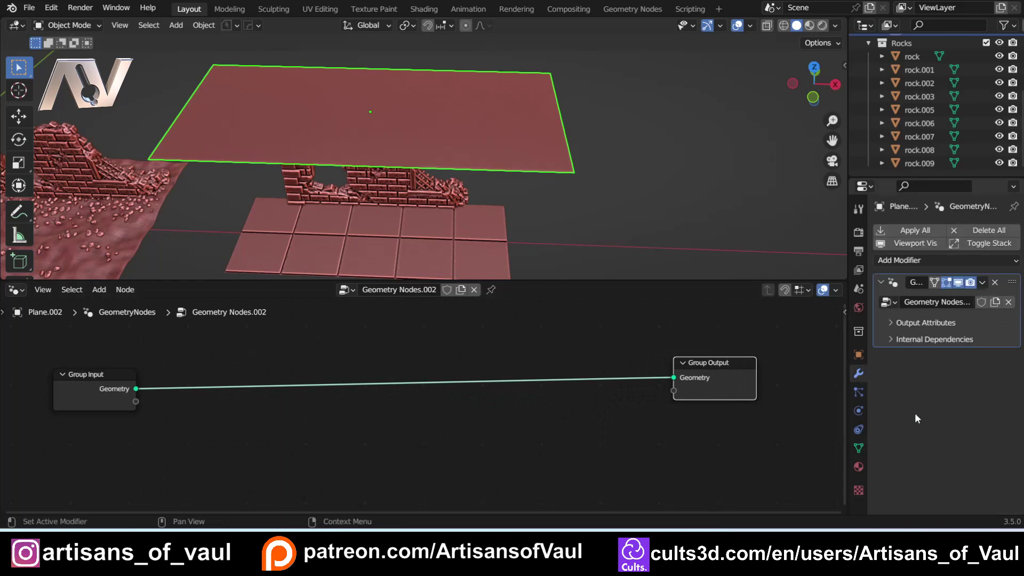
pyautogui.scroll(-1, 328, 346)
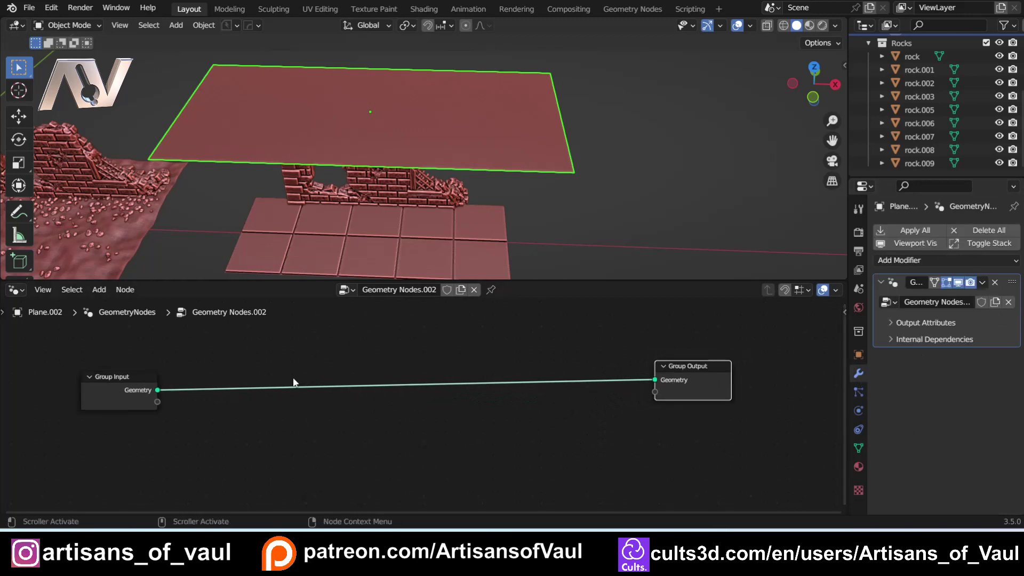
# Insert a Distribute Points on Faces node between Group Input and Group Output and place it below the main link
pyautogui.hotkey('shift', 'a')
pyautogui.click(259, 263)
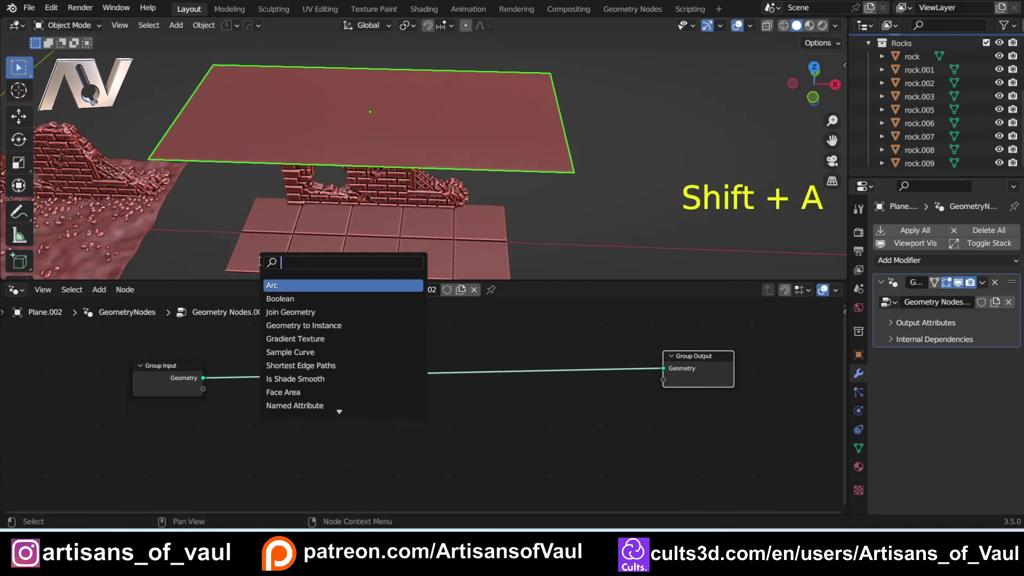
pyautogui.write('dis')
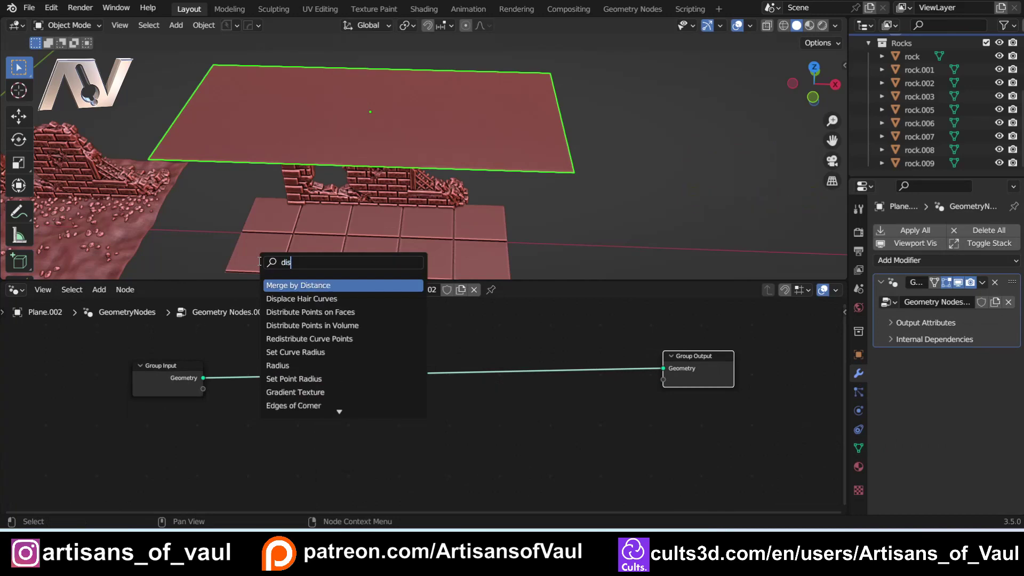
pyautogui.click(298, 312)
pyautogui.click(297, 414)
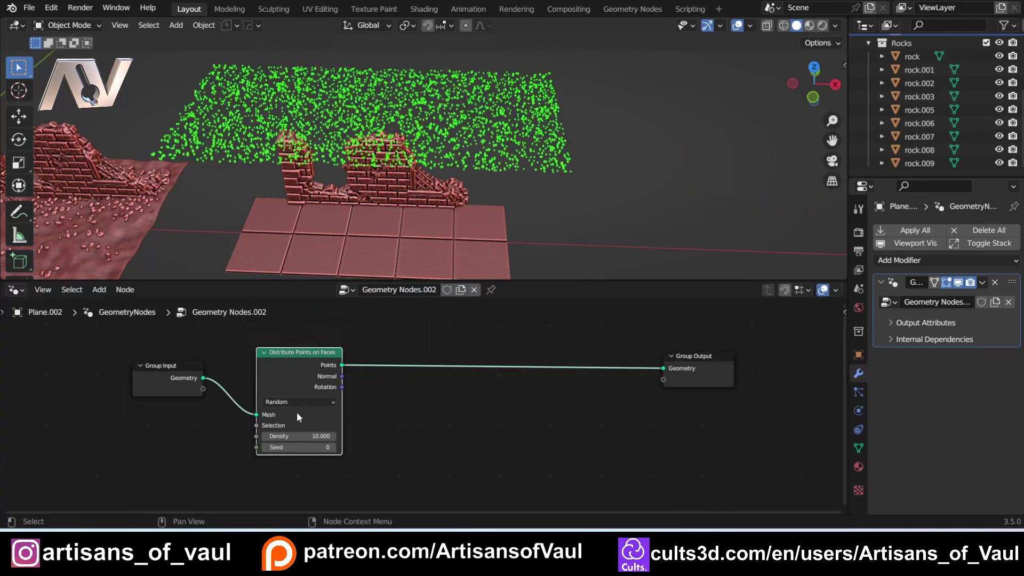
pyautogui.moveTo(315, 354); pyautogui.dragTo(358, 429)
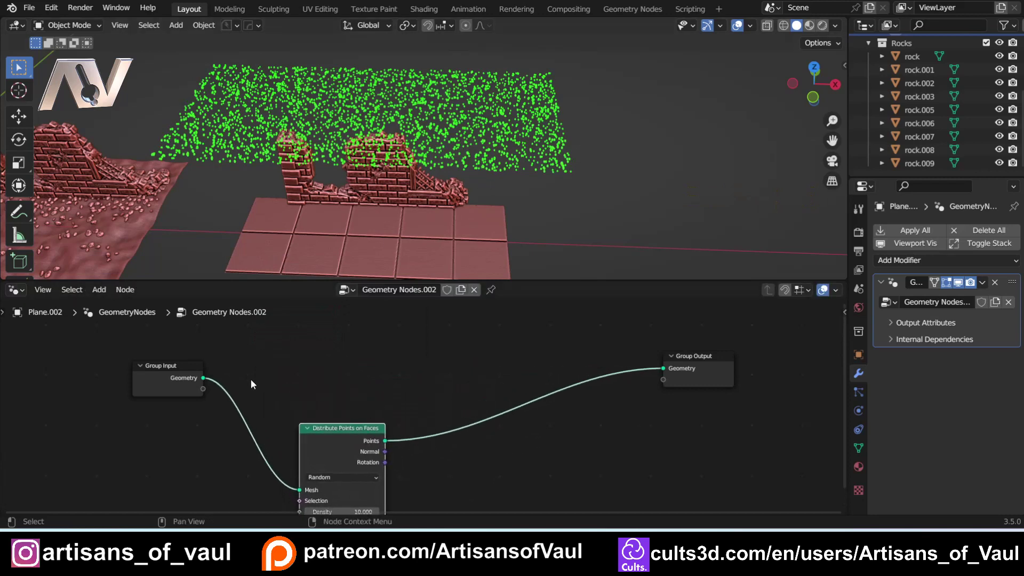
# Insert a Join Geometry node before Group Output and connect the Group Input geometry to it as well
pyautogui.hotkey('shift', 'a')
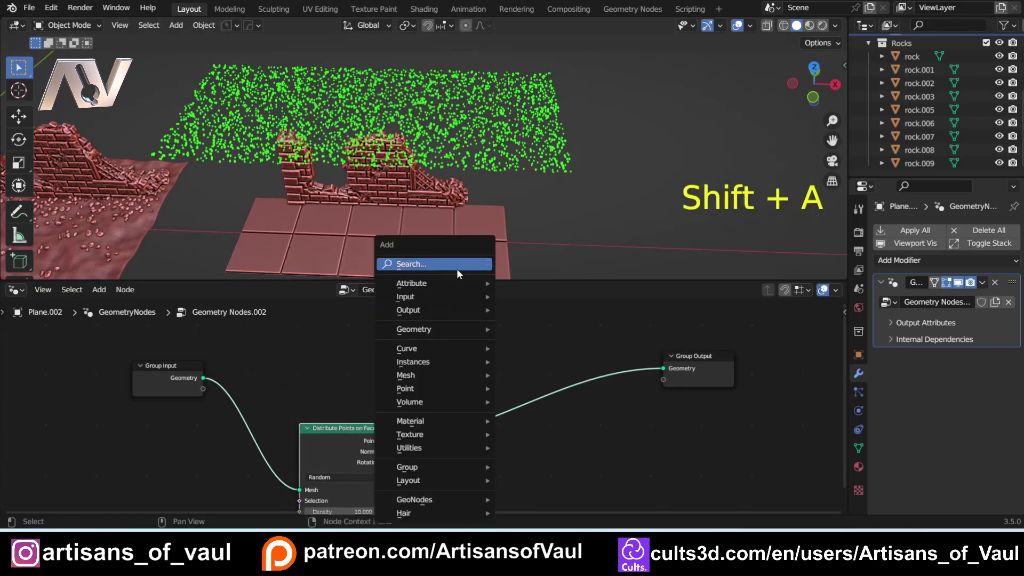
pyautogui.click(457, 270)
pyautogui.write('join')
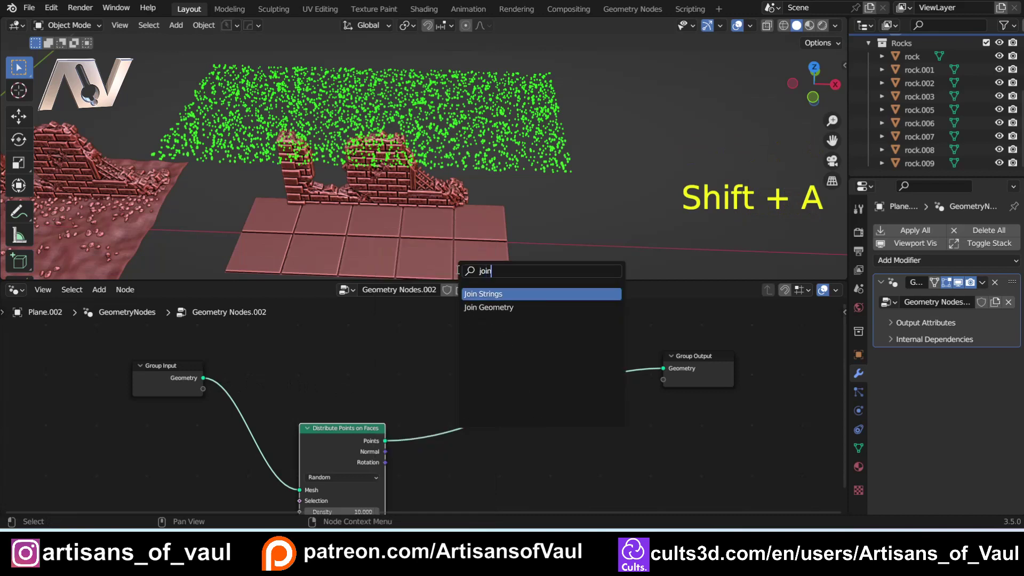
pyautogui.press('Down')
pyautogui.press('Return')
pyautogui.click(585, 402)
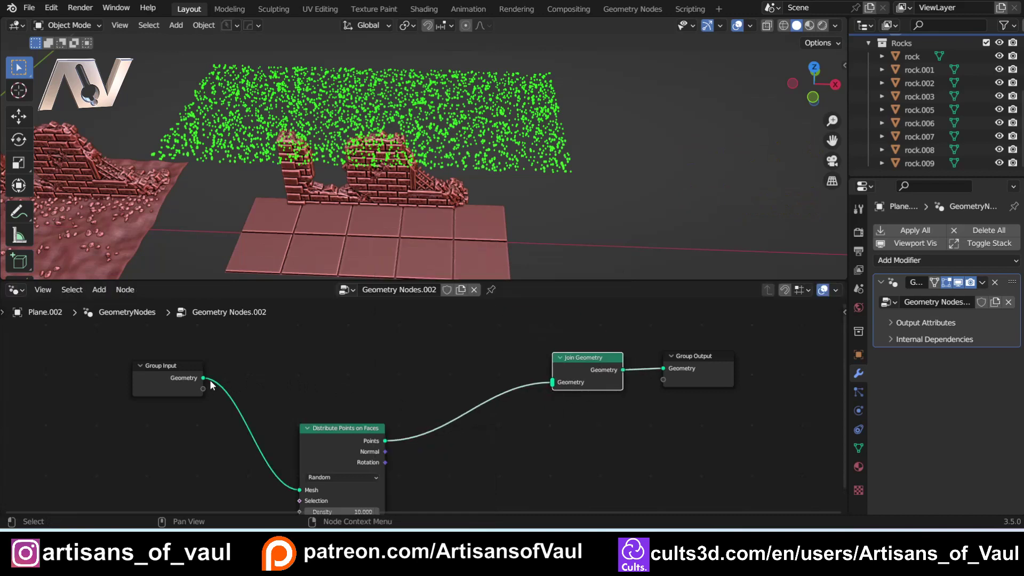
pyautogui.moveTo(203, 378); pyautogui.dragTo(564, 387)
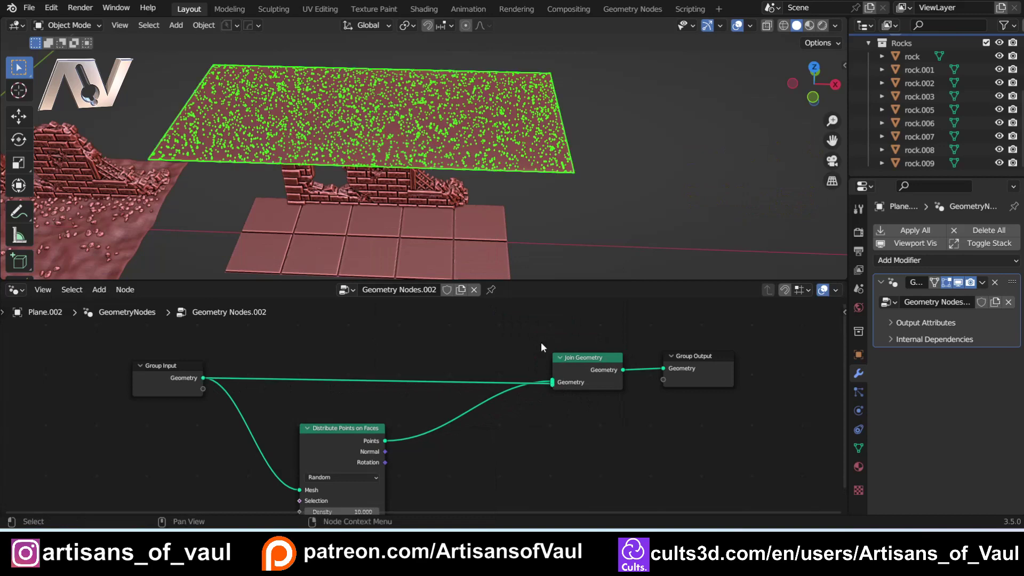
# Reposition the Distribute Points on Faces node and set its distribution method to Poisson Disk
pyautogui.moveTo(332, 459); pyautogui.dragTo(315, 438)
pyautogui.keyDown('shift'); pyautogui.scroll(-3, 427, 388); pyautogui.keyUp('shift')
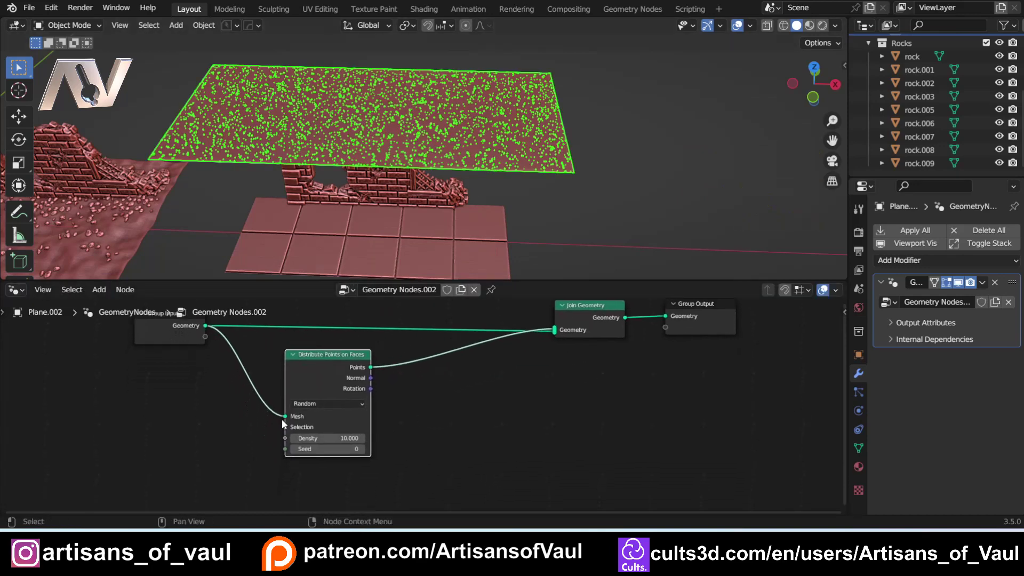
pyautogui.click(316, 403)
pyautogui.click(320, 425)
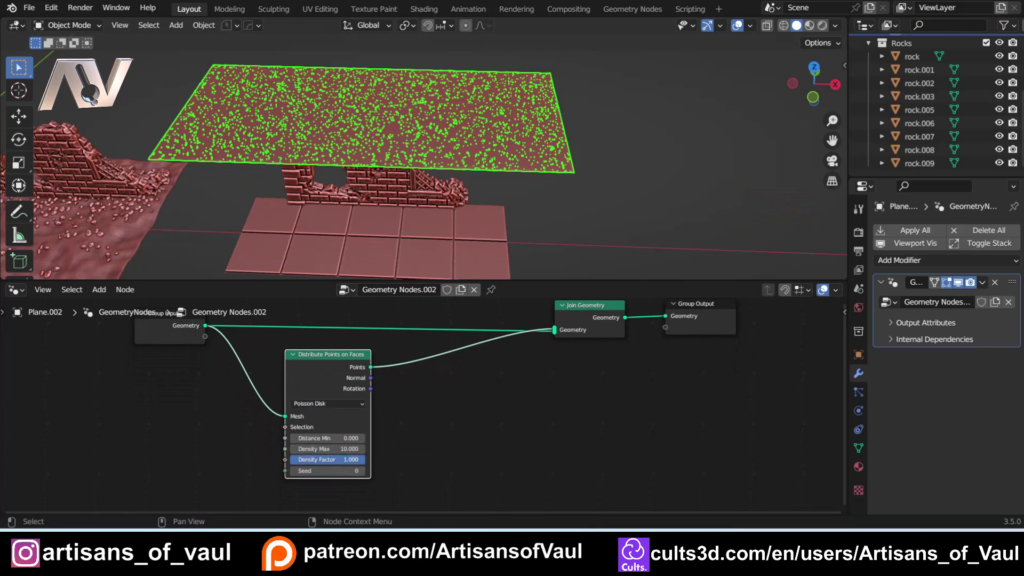
# Set Distance Min to 0.6, then expose Distance Min and Density Factor as Group Input sockets, rearranging the nodes for room
pyautogui.moveTo(335, 459); pyautogui.dragTo(366, 464)
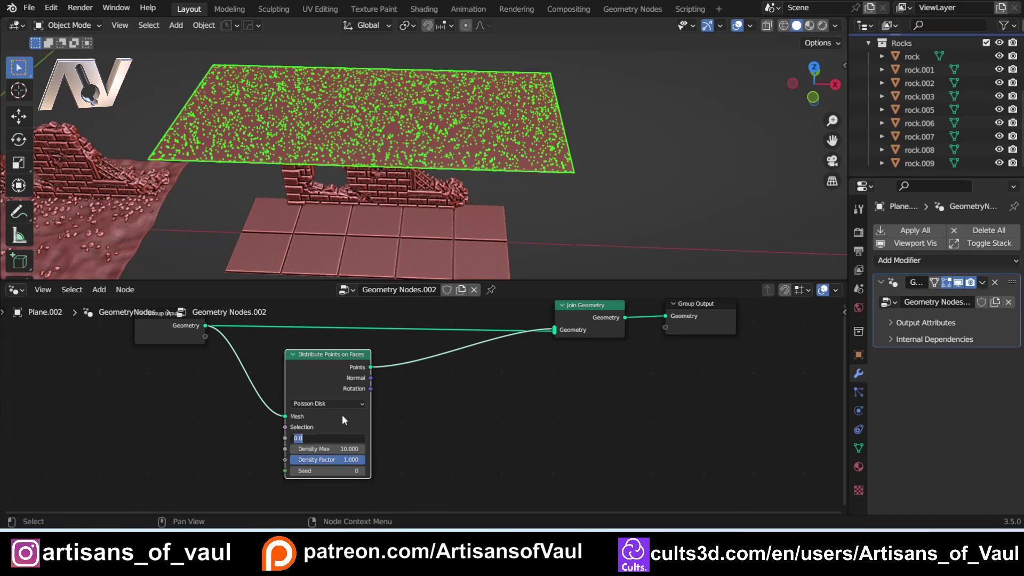
pyautogui.moveTo(320, 436); pyautogui.dragTo(163, 382)
pyautogui.moveTo(173, 316); pyautogui.dragTo(159, 334)
pyautogui.moveTo(285, 438); pyautogui.dragTo(191, 355)
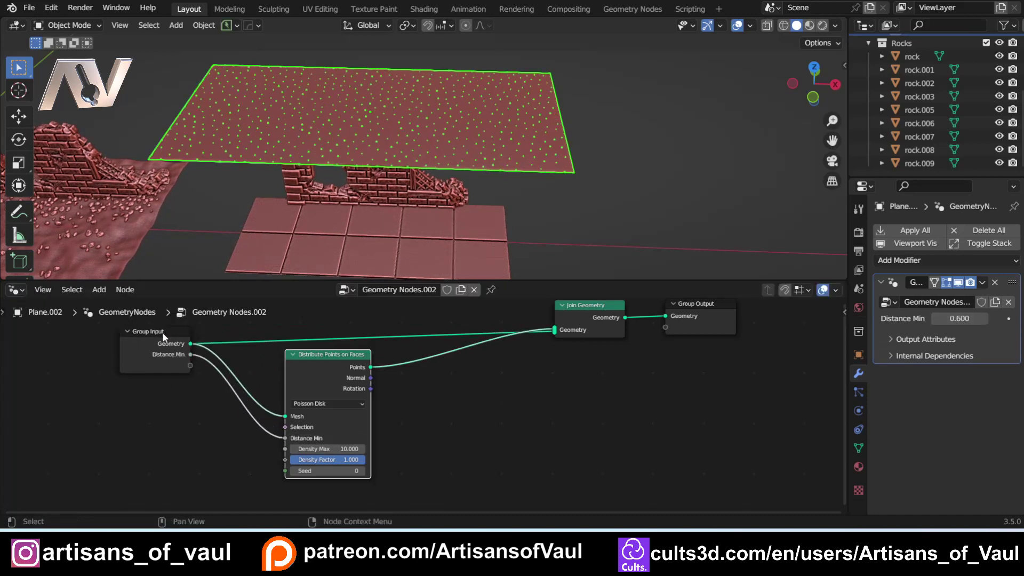
pyautogui.moveTo(344, 362)
pyautogui.mouseDown()
pyautogui.moveTo(292, 379)
pyautogui.moveTo(345, 373)
pyautogui.mouseUp()
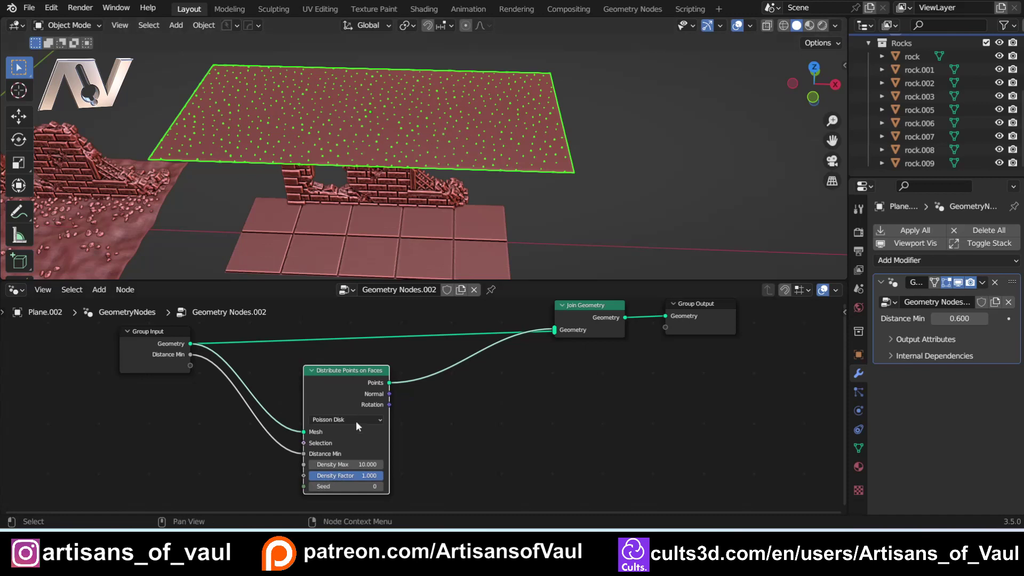
pyautogui.moveTo(304, 475); pyautogui.dragTo(190, 366)
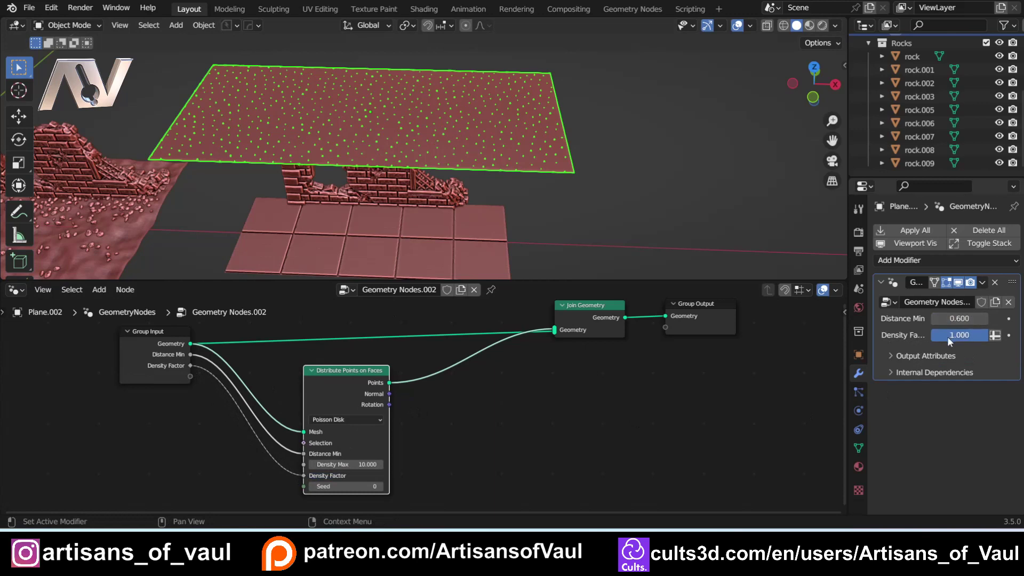
# Switch Density Factor to take an attribute and add a vertex group named PointDist to the upper plane
pyautogui.click(995, 336)
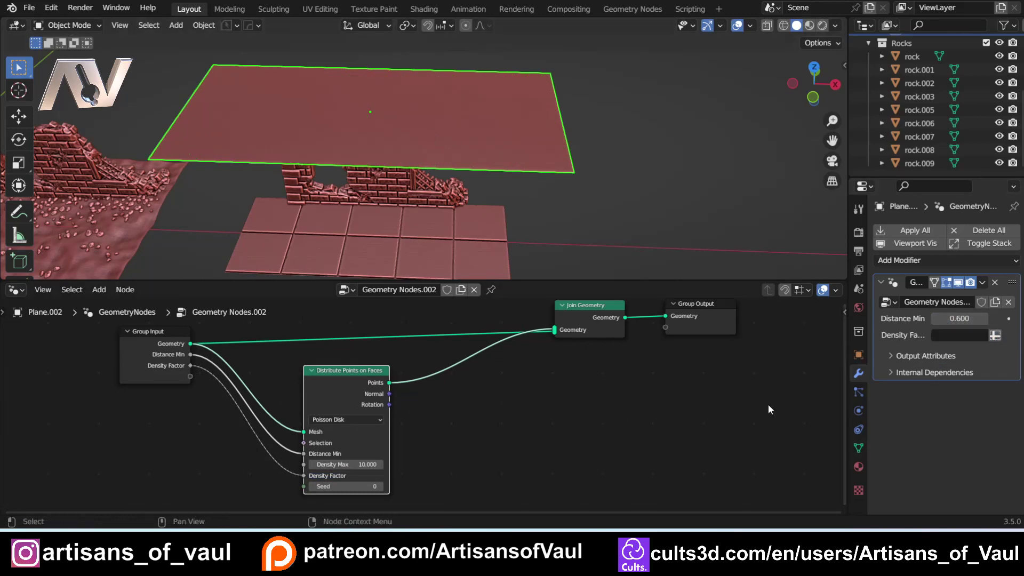
pyautogui.click(859, 448)
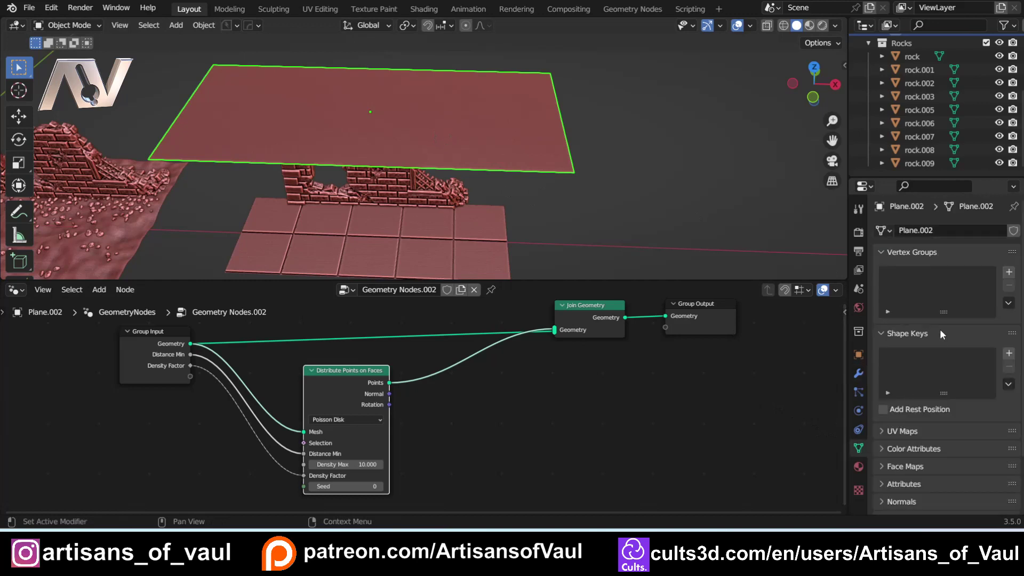
pyautogui.click(1008, 272)
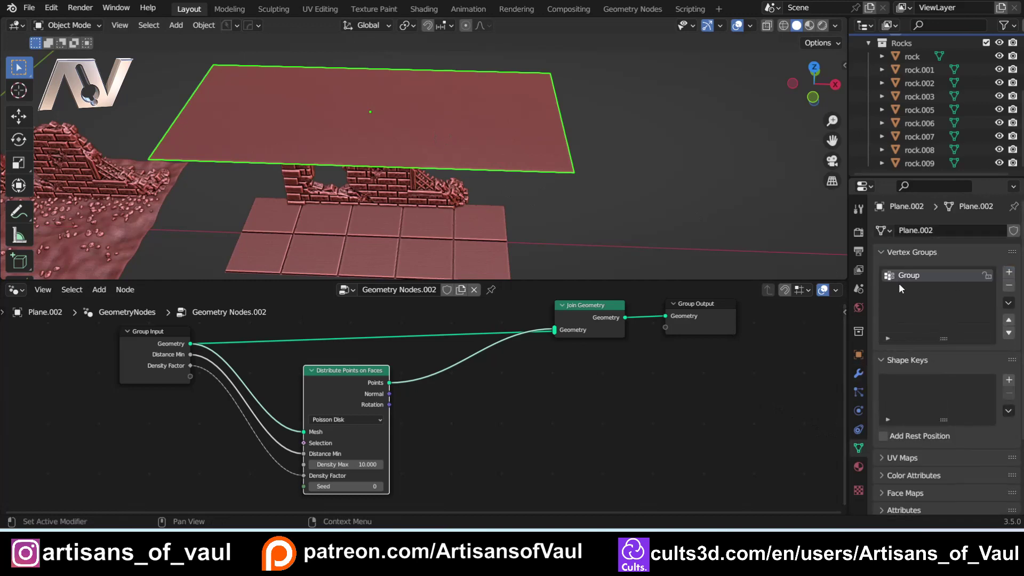
pyautogui.doubleClick(917, 278)
pyautogui.write('Dist')
pyautogui.press('Return')
# Assign the PointDist vertex group as the modifier's Density Factor attribute
pyautogui.click(859, 374)
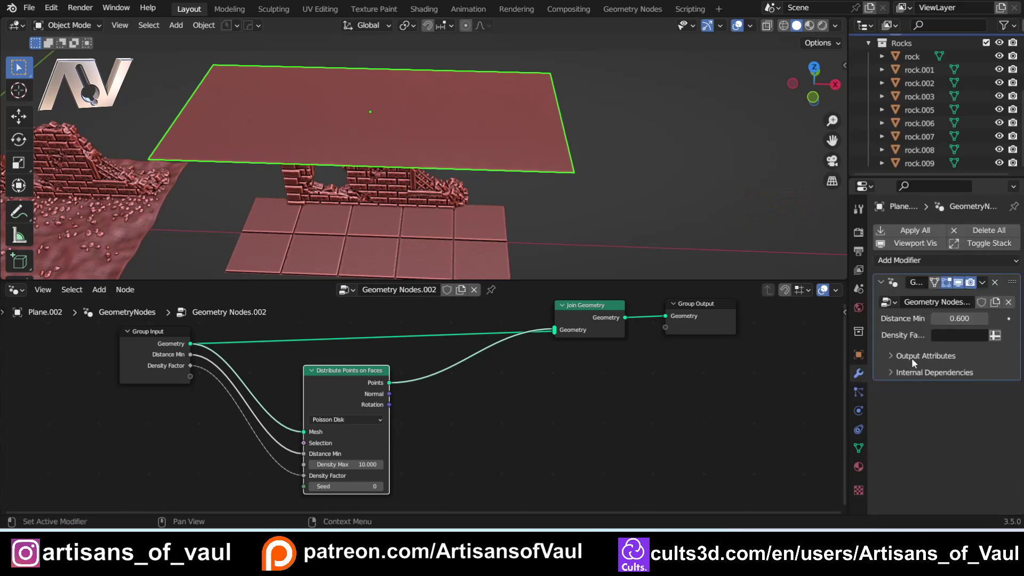
pyautogui.click(963, 335)
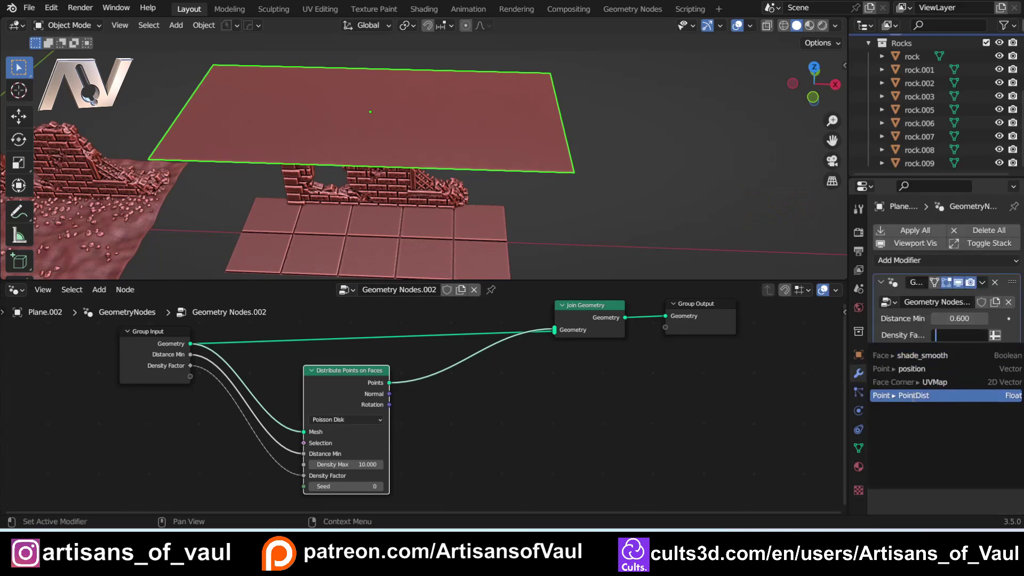
pyautogui.click(913, 395)
# Weight-paint an elongated patch across the far half of the plane, set Distance Min to 0.61 and return to Object Mode
pyautogui.moveTo(371, 133); pyautogui.dragTo(299, 144, button='middle')
pyautogui.click(82, 27)
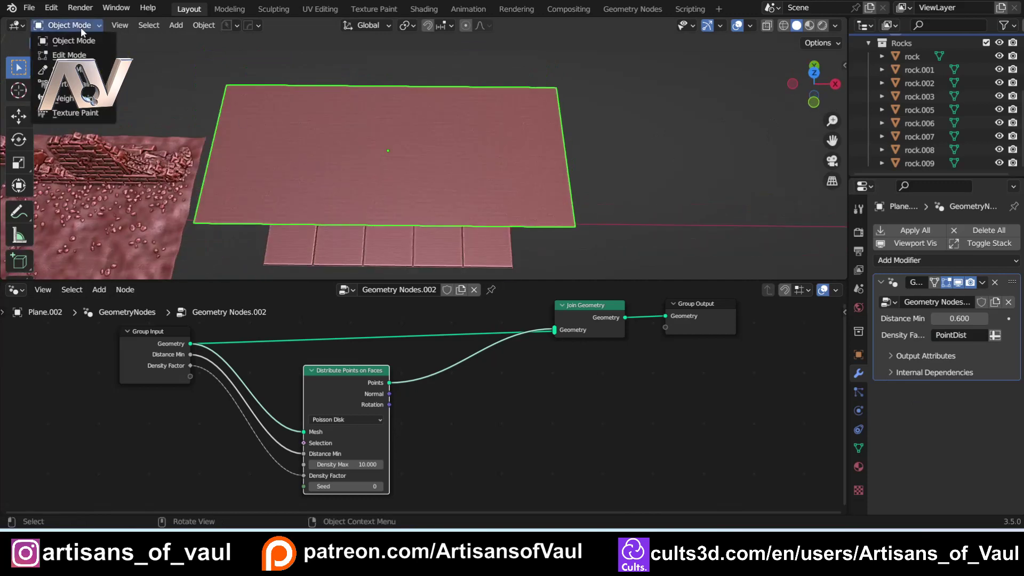
pyautogui.click(68, 99)
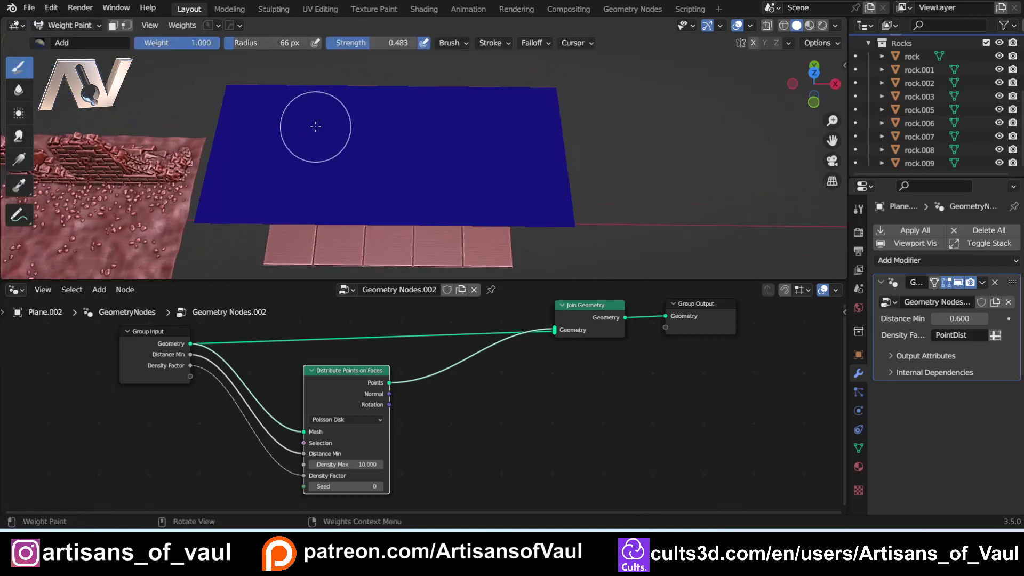
pyautogui.moveTo(316, 127)
pyautogui.mouseDown()
pyautogui.moveTo(451, 128)
pyautogui.moveTo(325, 106)
pyautogui.moveTo(402, 109)
pyautogui.mouseUp()
pyautogui.scroll(5, 389, 124)
pyautogui.scroll(-4, 356, 110)
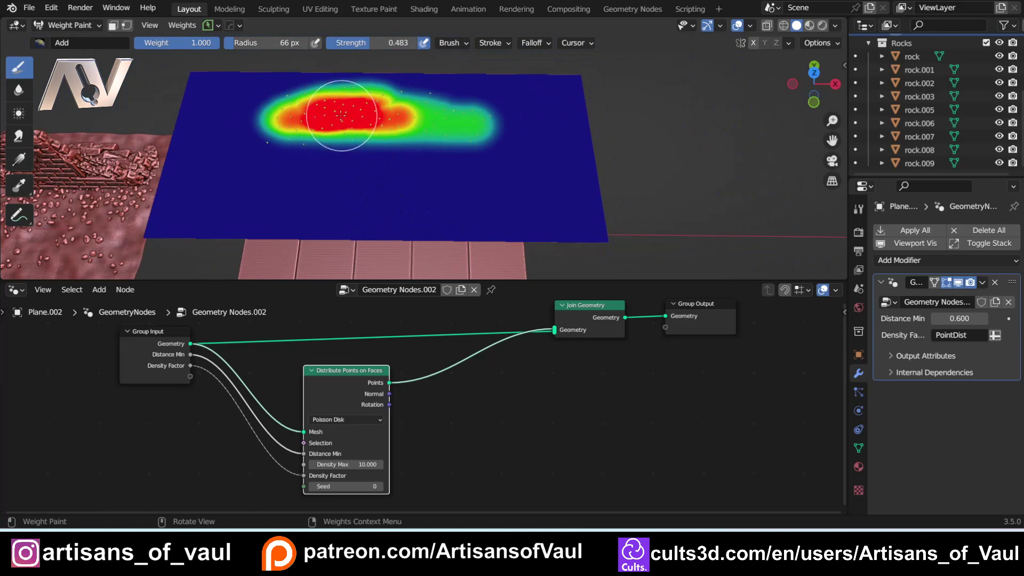
pyautogui.scroll(1, 337, 115)
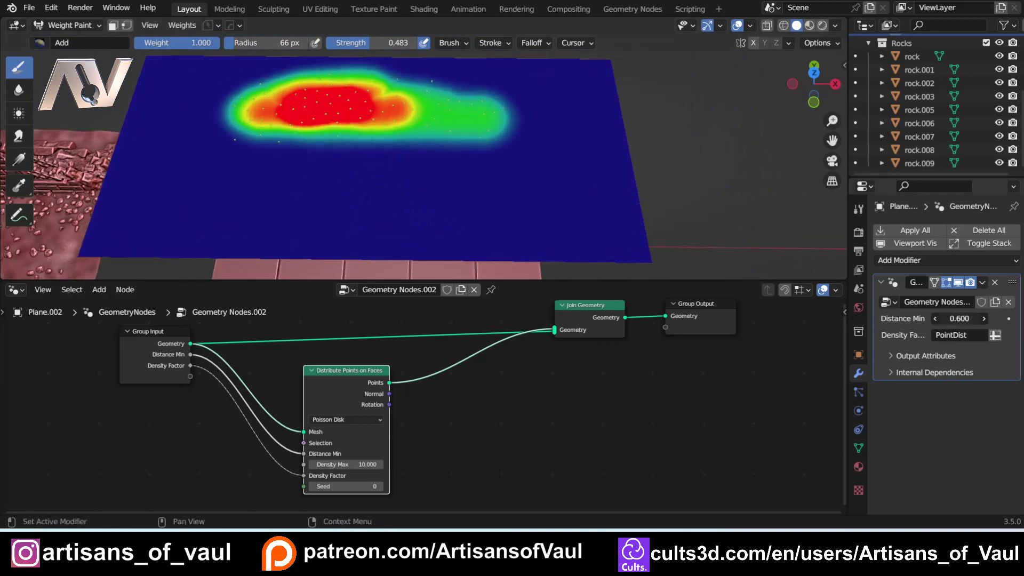
pyautogui.moveTo(959, 319)
pyautogui.mouseDown()
pyautogui.moveTo(950, 318)
pyautogui.moveTo(967, 318)
pyautogui.mouseUp()
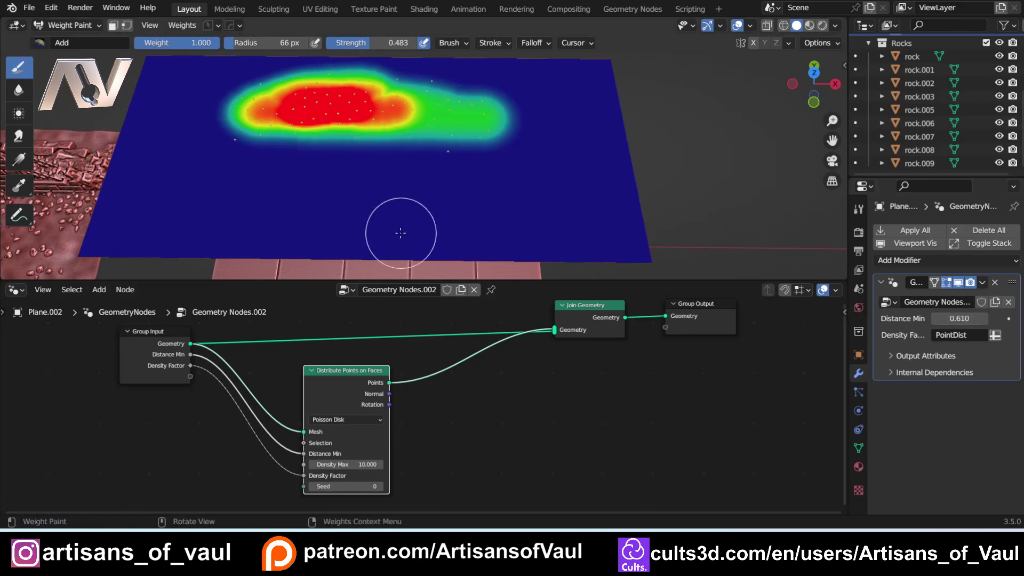
pyautogui.press('Tab')
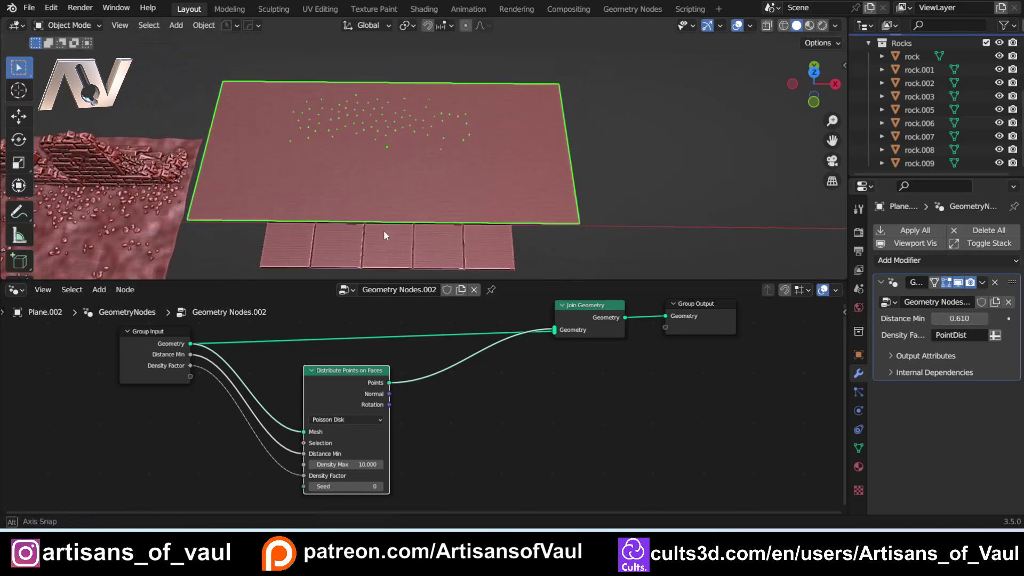
# In a top-down wireframe view, weight-paint two small separate spots on the near half of the plane
pyautogui.moveTo(384, 225)
pyautogui.mouseDown(button='middle')
pyautogui.moveTo(389, 160)
pyautogui.moveTo(387, 194)
pyautogui.mouseUp(button='middle')
pyautogui.click(814, 66)
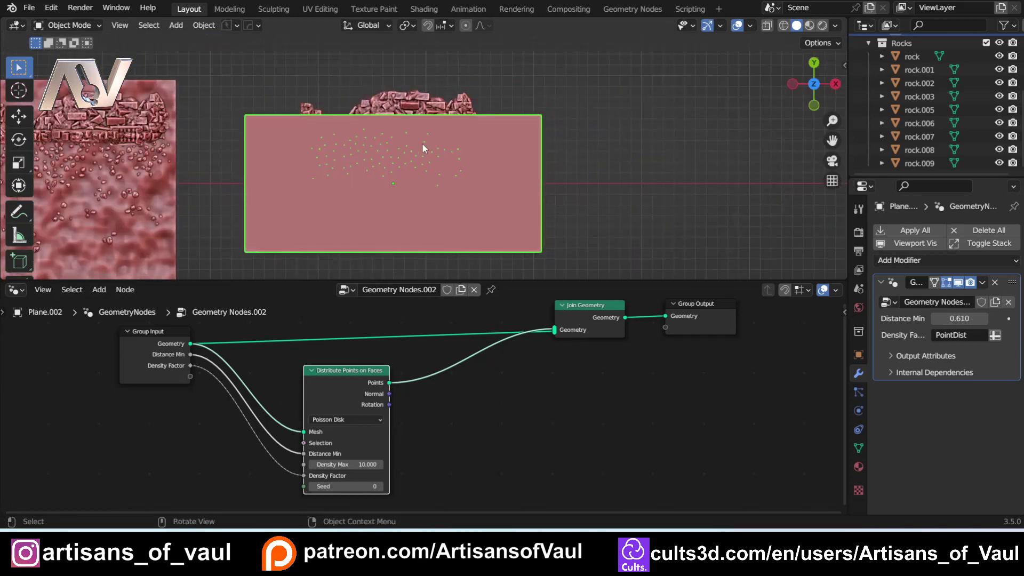
pyautogui.scroll(2, 411, 146)
pyautogui.hotkey('shift', 'z')
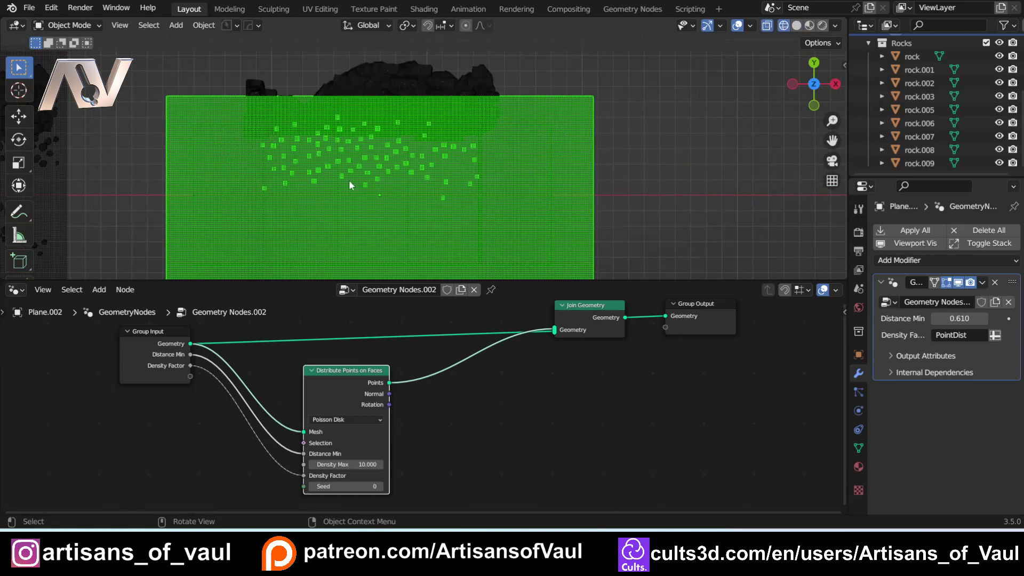
pyautogui.keyDown('shift'); pyautogui.moveTo(364, 193); pyautogui.dragTo(346, 127, button='middle'); pyautogui.keyUp('shift')
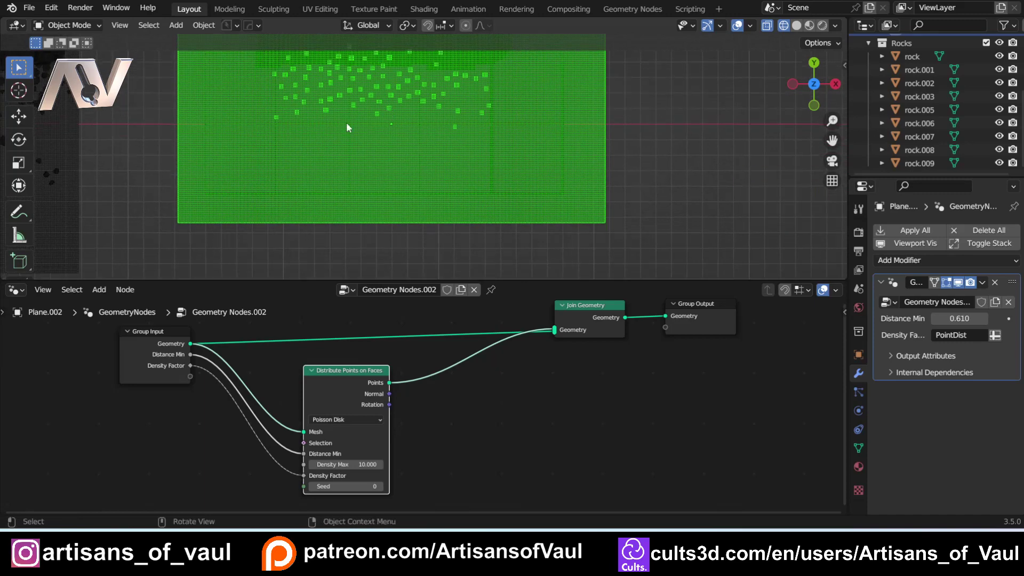
pyautogui.click(68, 25)
pyautogui.click(66, 99)
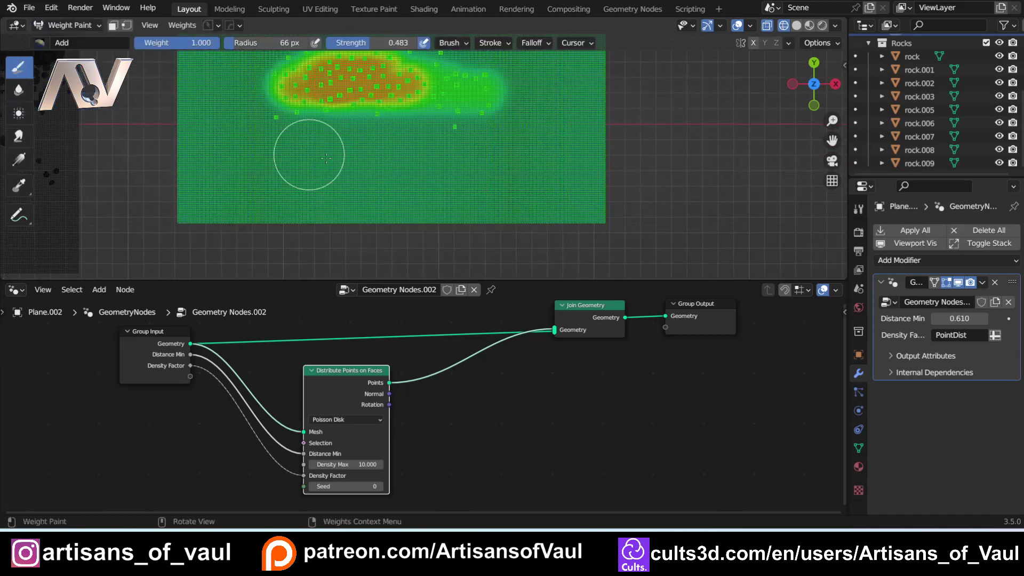
pyautogui.click(341, 165)
pyautogui.click(489, 167)
pyautogui.keyDown('shift'); pyautogui.moveTo(603, 132); pyautogui.dragTo(544, 216, button='middle'); pyautogui.keyUp('shift')
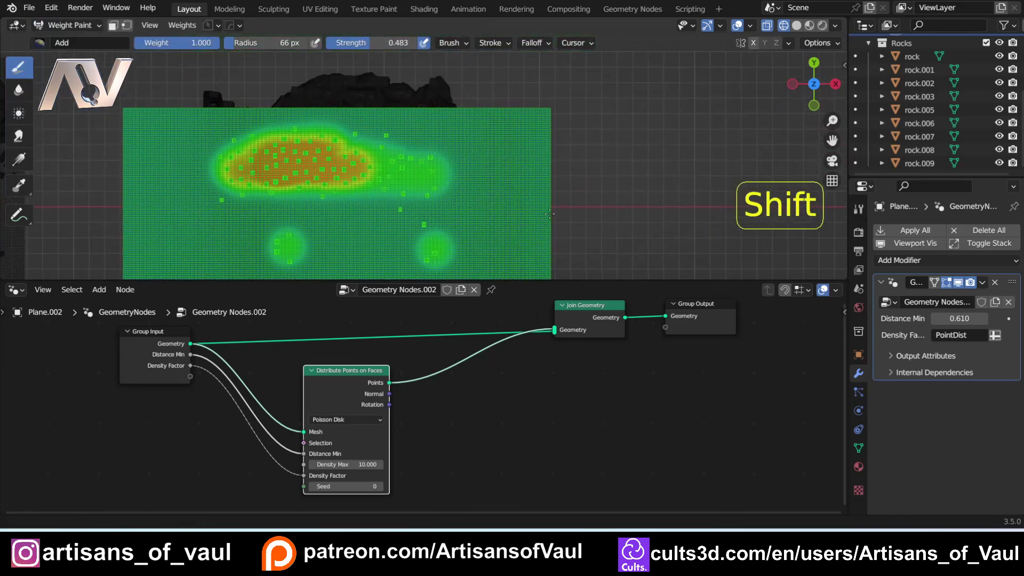
pyautogui.keyDown('shift'); pyautogui.moveTo(239, 228); pyautogui.dragTo(281, 173, button='middle'); pyautogui.keyUp('shift')
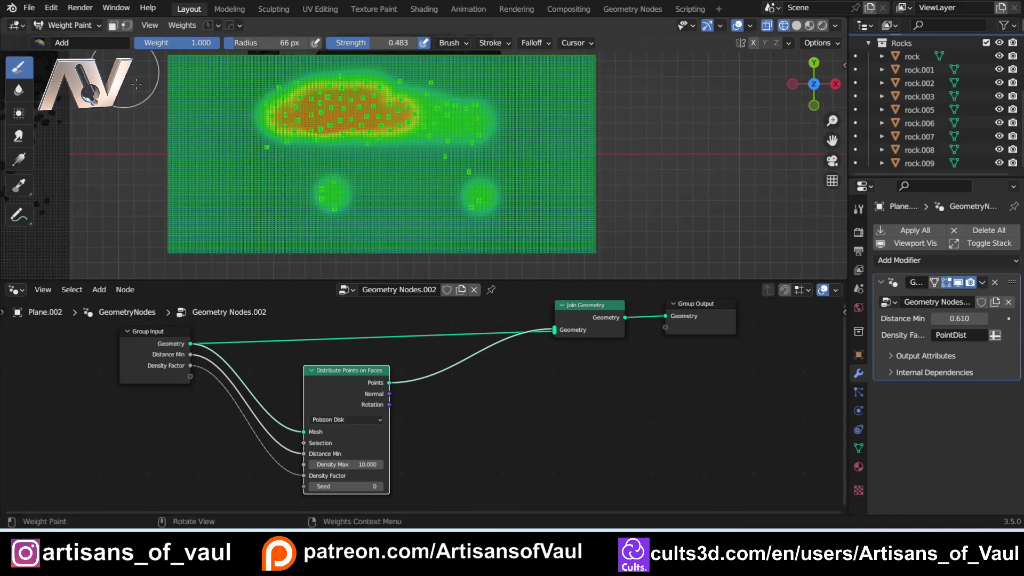
# Return to Object Mode with solid shading and move the Distribute Points on Faces node closer to Group Input
pyautogui.press('Tab')
pyautogui.moveTo(222, 207)
pyautogui.mouseDown(button='middle')
pyautogui.moveTo(379, 174)
pyautogui.moveTo(356, 122)
pyautogui.mouseUp(button='middle')
pyautogui.hotkey('shift', 'z')
pyautogui.moveTo(387, 236)
pyautogui.keyDown('shift'); pyautogui.mouseDown(button='middle')
pyautogui.moveTo(421, 198)
pyautogui.moveTo(411, 202)
pyautogui.mouseUp(button='middle'); pyautogui.keyUp('shift')
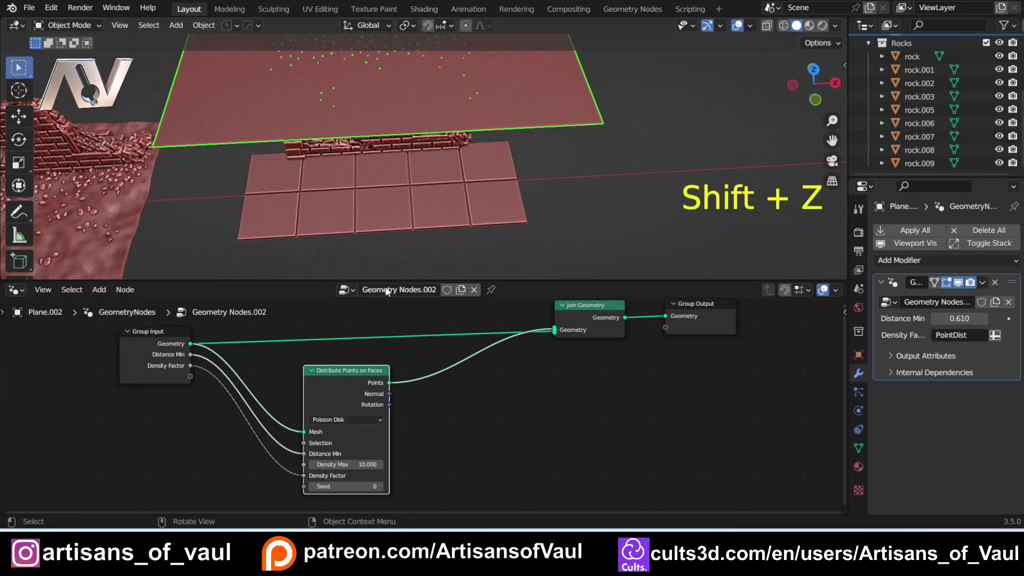
pyautogui.moveTo(347, 370); pyautogui.dragTo(314, 368)
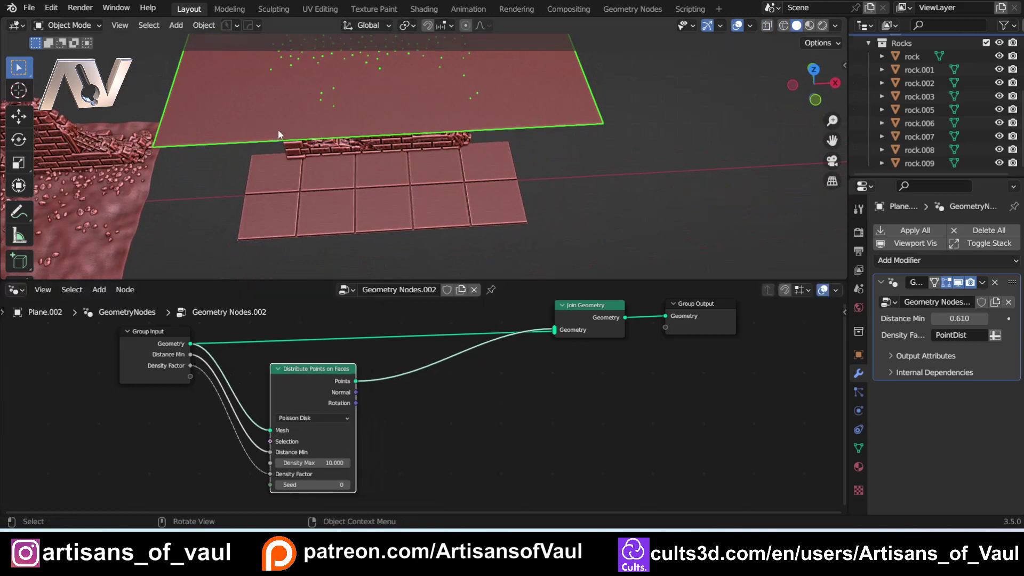
# Rename the tiled floor plane to TargetObject
pyautogui.click(344, 207)
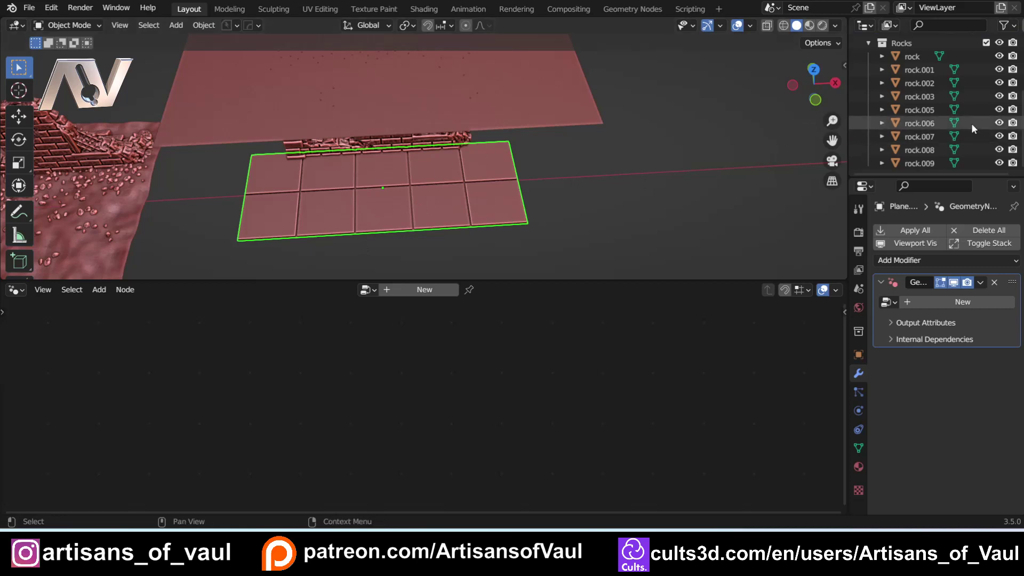
pyautogui.scroll(4, 972, 123)
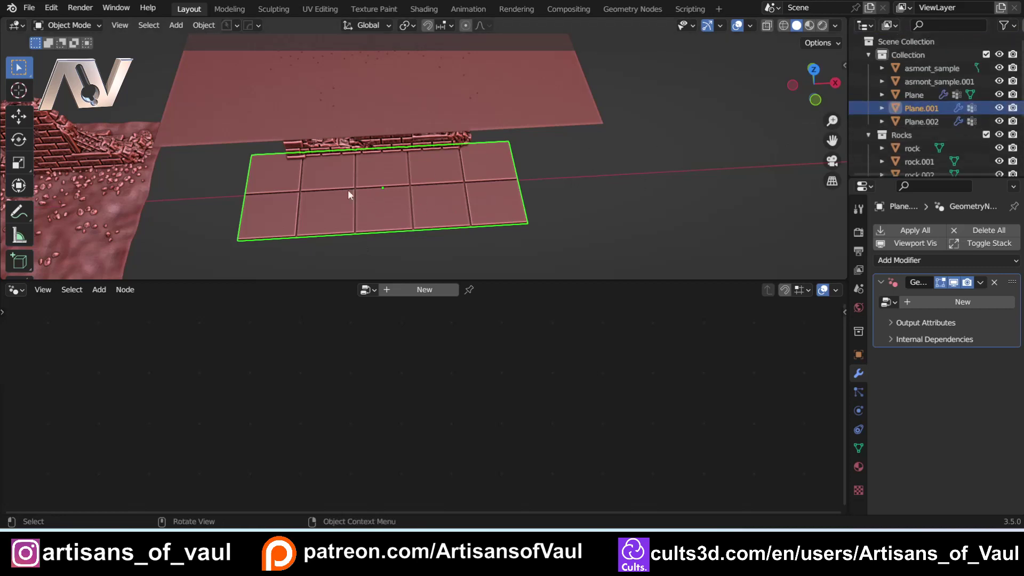
pyautogui.press('F2')
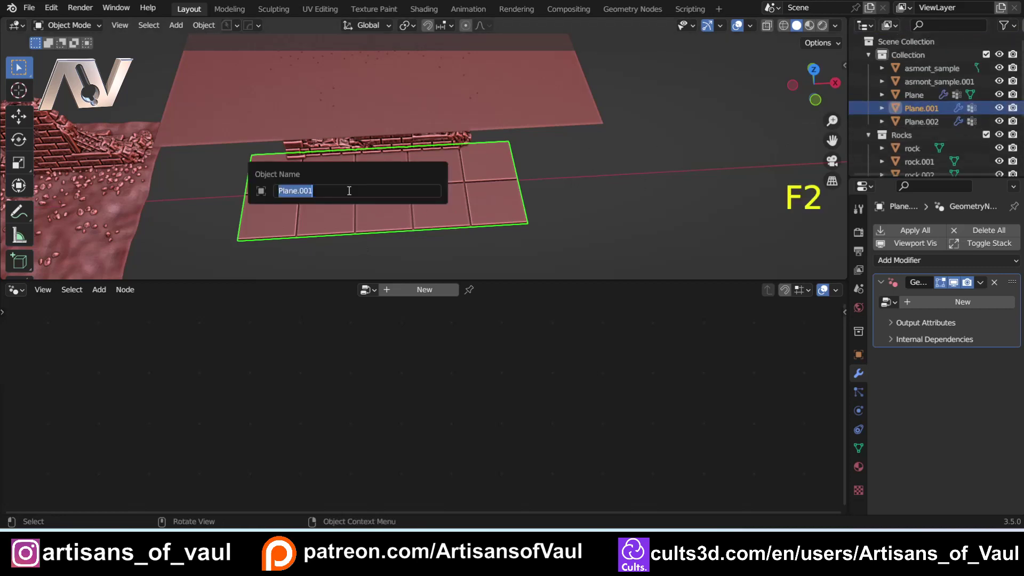
pyautogui.write('Target')
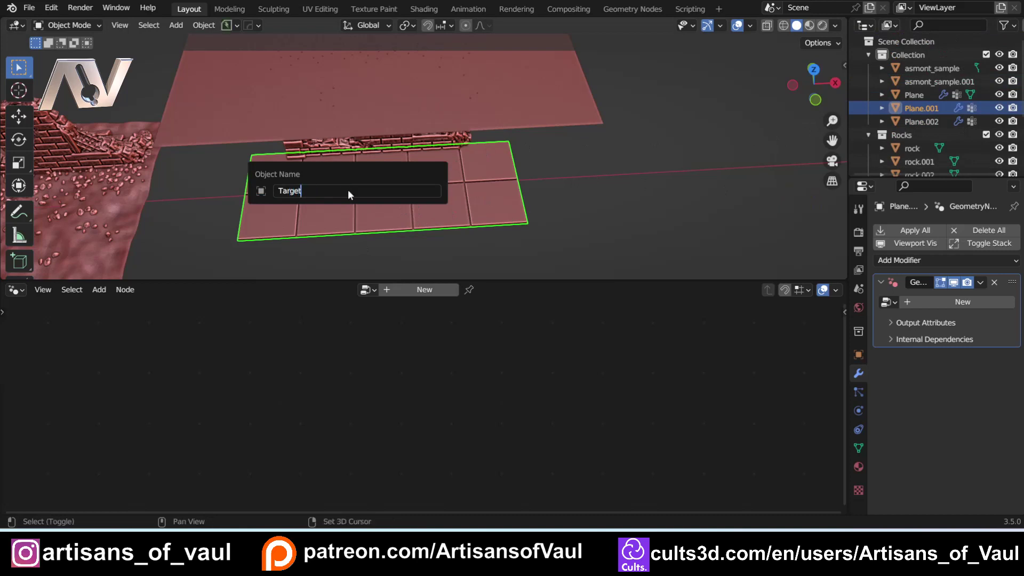
pyautogui.write('Object')
pyautogui.press('Return')
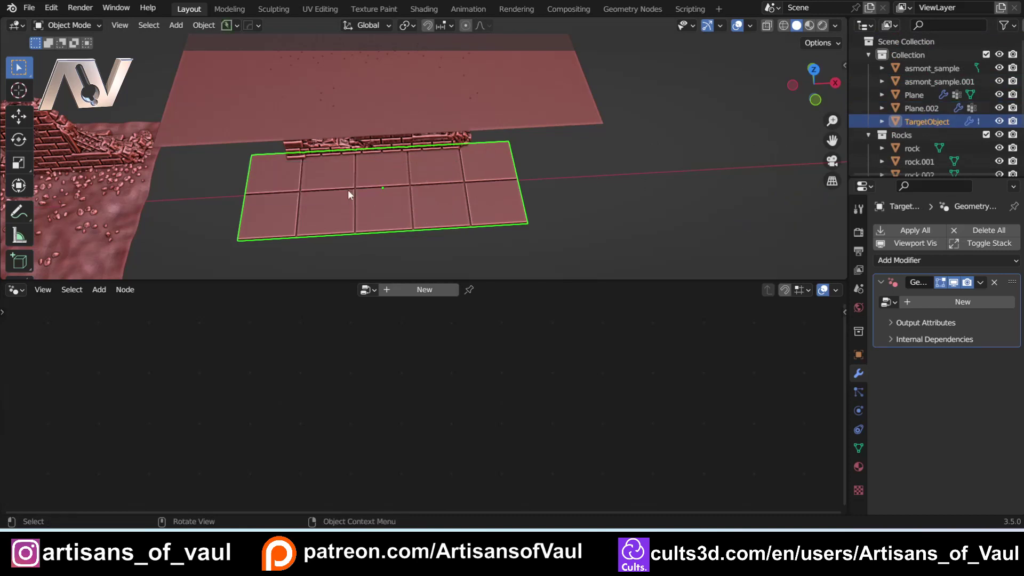
# Reselect the upper plane and view it from a low angle above the tiled floor and ruined wall
pyautogui.click(247, 127)
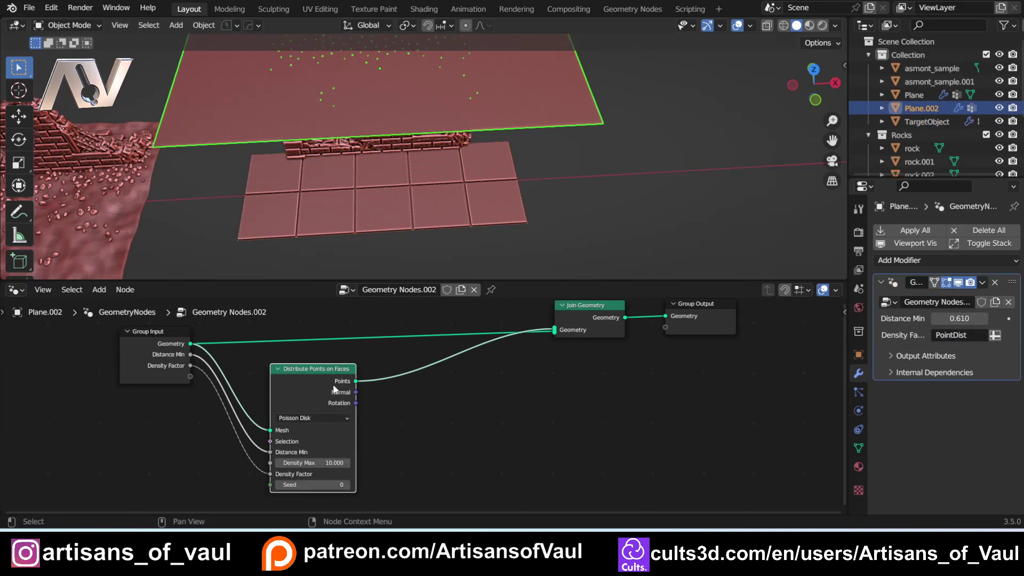
pyautogui.keyDown('shift'); pyautogui.moveTo(435, 424); pyautogui.dragTo(412, 374, button='middle'); pyautogui.keyUp('shift')
pyautogui.scroll(-1, 417, 394)
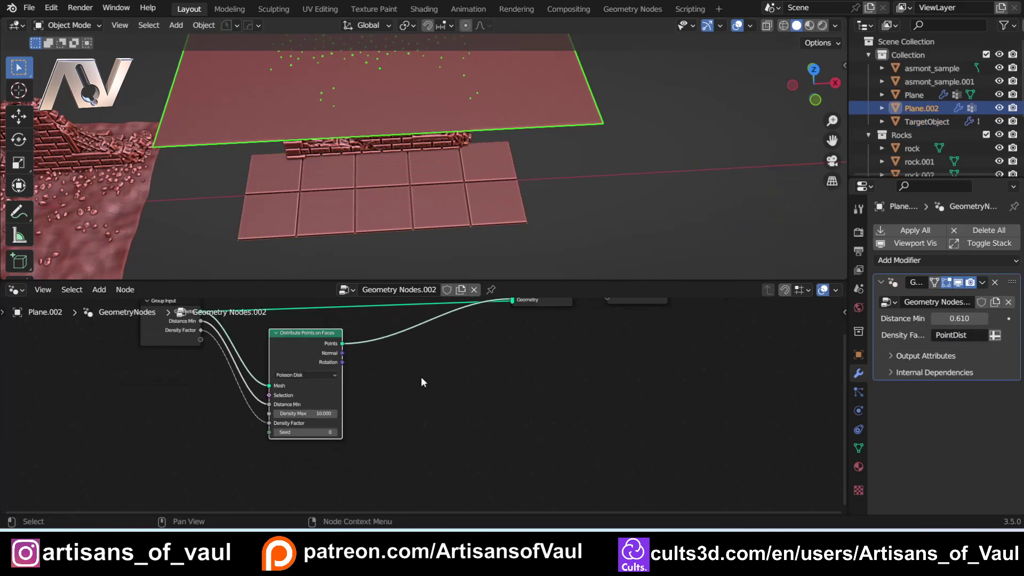
pyautogui.hotkey('shift', 'a')
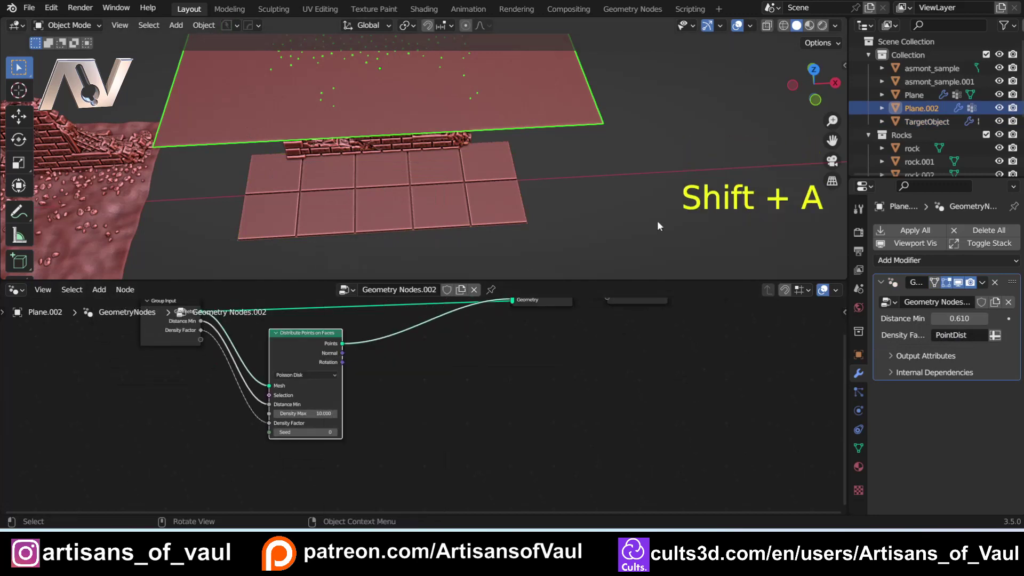
pyautogui.click(519, 195)
pyautogui.moveTo(519, 190); pyautogui.dragTo(496, 142, button='middle')
pyautogui.scroll(-3, 495, 142)
pyautogui.click(379, 86)
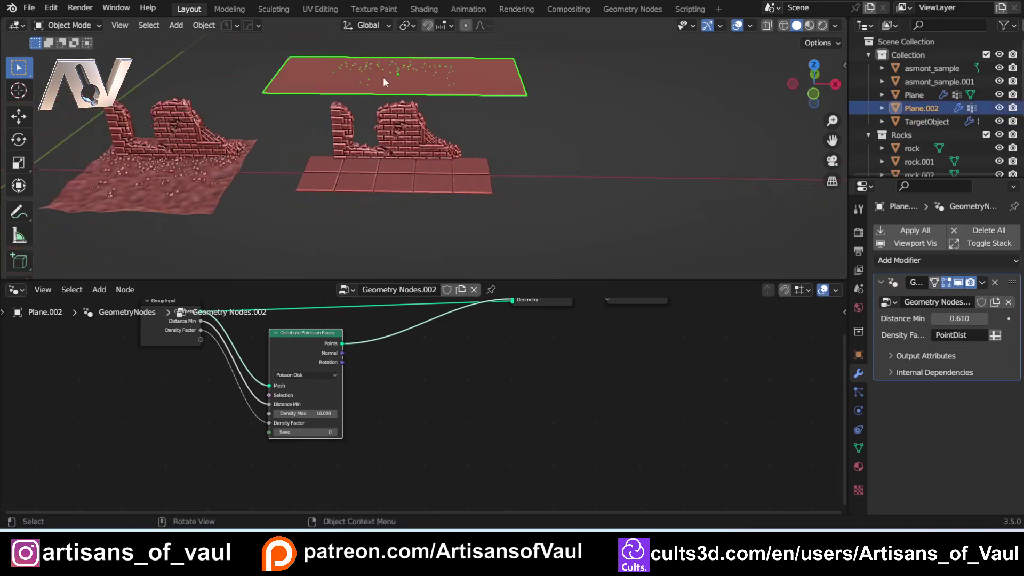
pyautogui.moveTo(380, 85); pyautogui.dragTo(384, 107, button='middle')
pyautogui.keyDown('shift'); pyautogui.moveTo(391, 188); pyautogui.dragTo(392, 214, button='middle'); pyautogui.keyUp('shift')
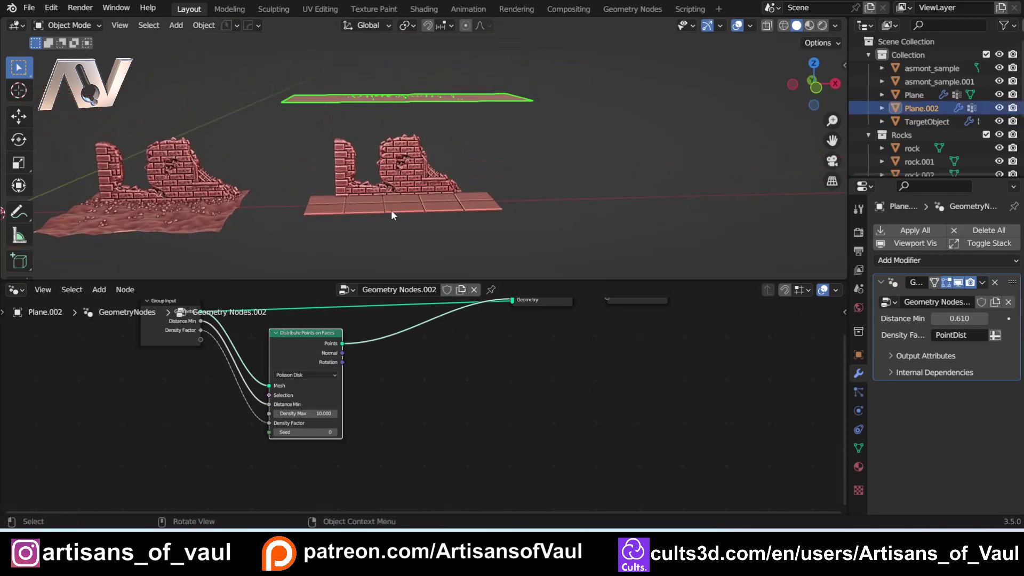
pyautogui.scroll(1, 448, 381)
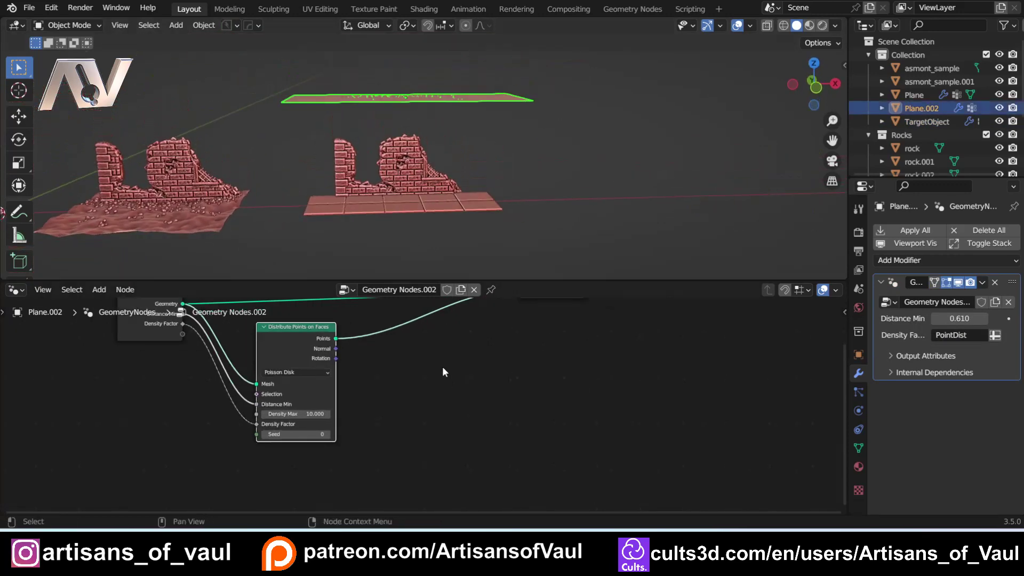
# Add a Raycast node and place it beside the Distribute Points on Faces node, below its Points link
pyautogui.scroll(1, 442, 371)
pyautogui.hotkey('shift', 'a')
pyautogui.click(402, 267)
pyautogui.write('ray')
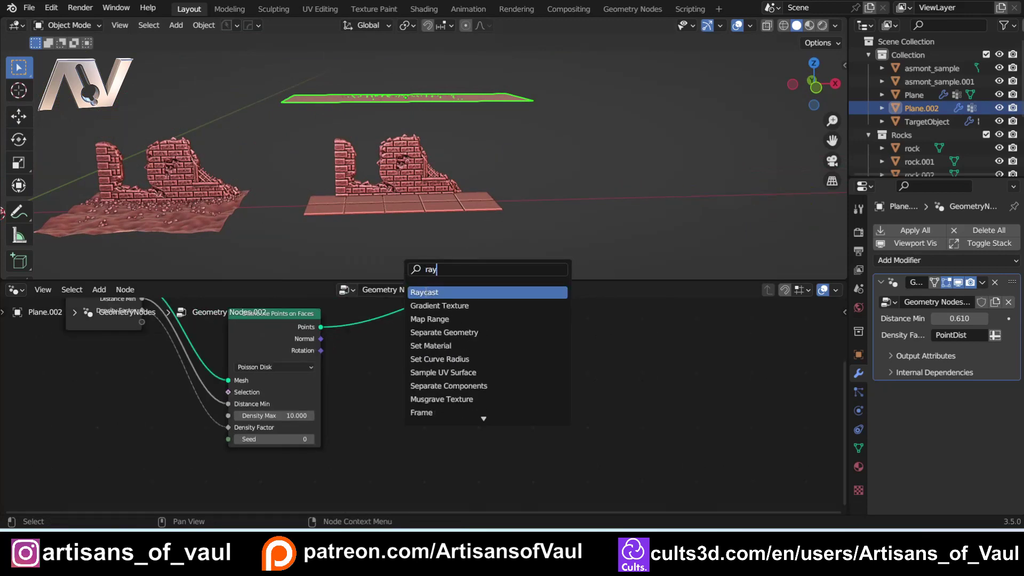
pyautogui.click(427, 292)
pyautogui.click(380, 387)
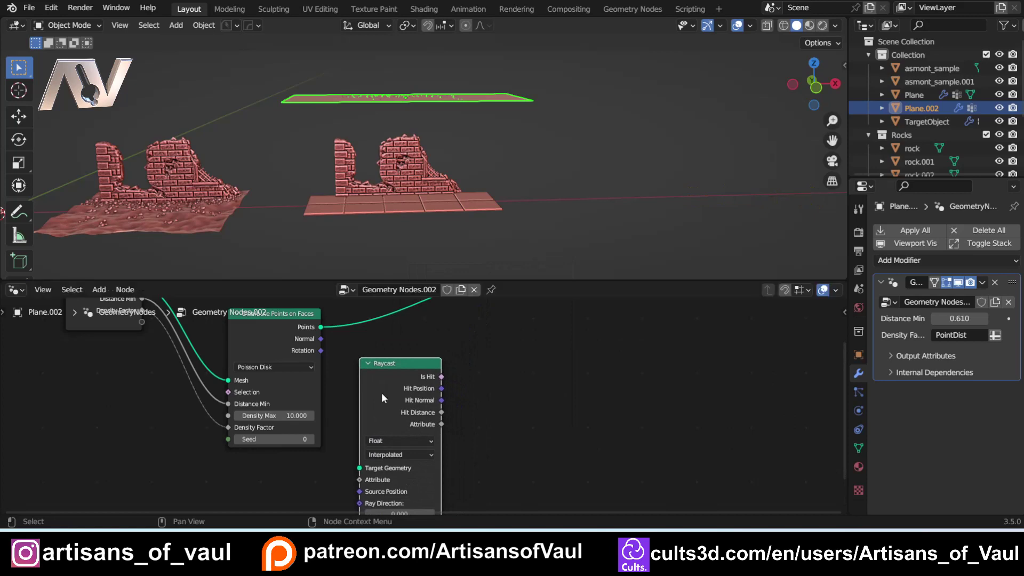
pyautogui.scroll(-1, 390, 411)
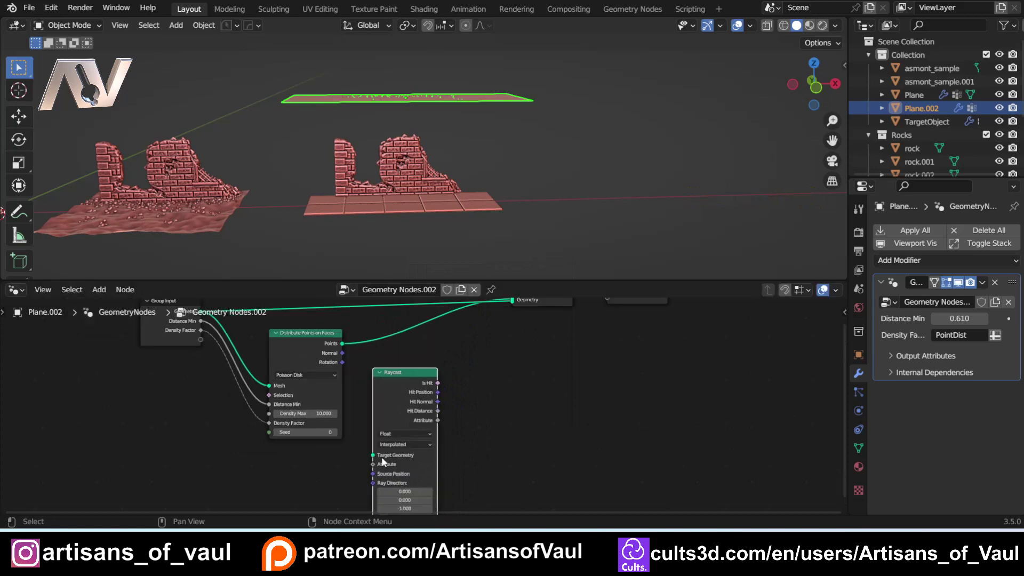
pyautogui.click(385, 207)
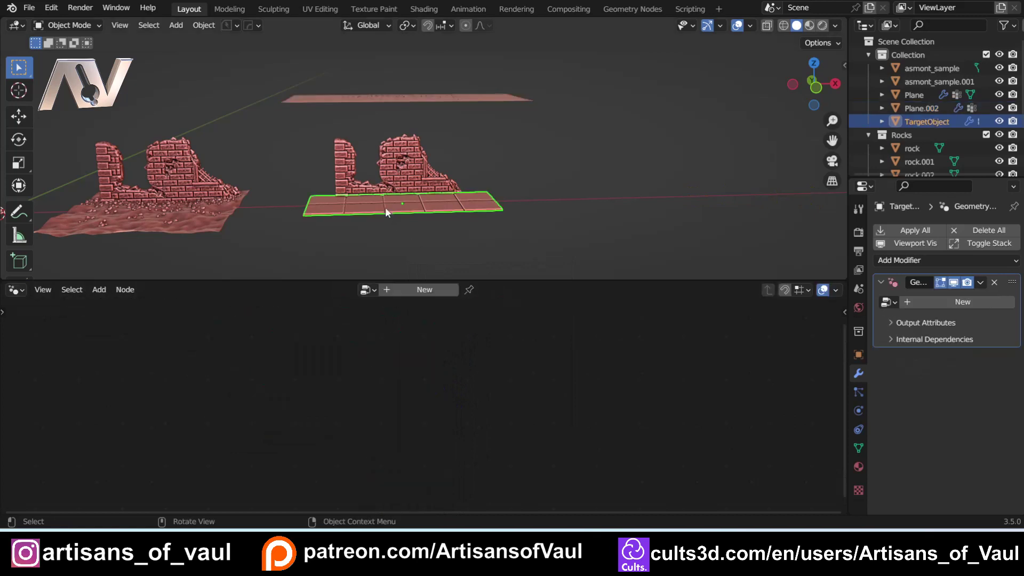
pyautogui.click(384, 96)
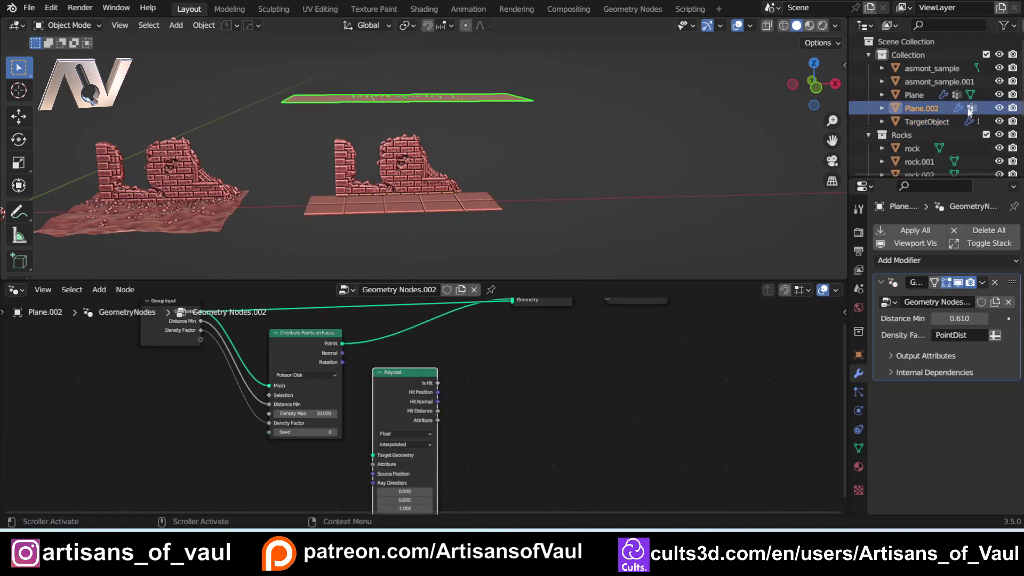
# Bring TargetObject into the node tree as an Object Info node and connect its Geometry to the Raycast's Target Geometry
pyautogui.moveTo(925, 120); pyautogui.dragTo(373, 455)
pyautogui.click(255, 482)
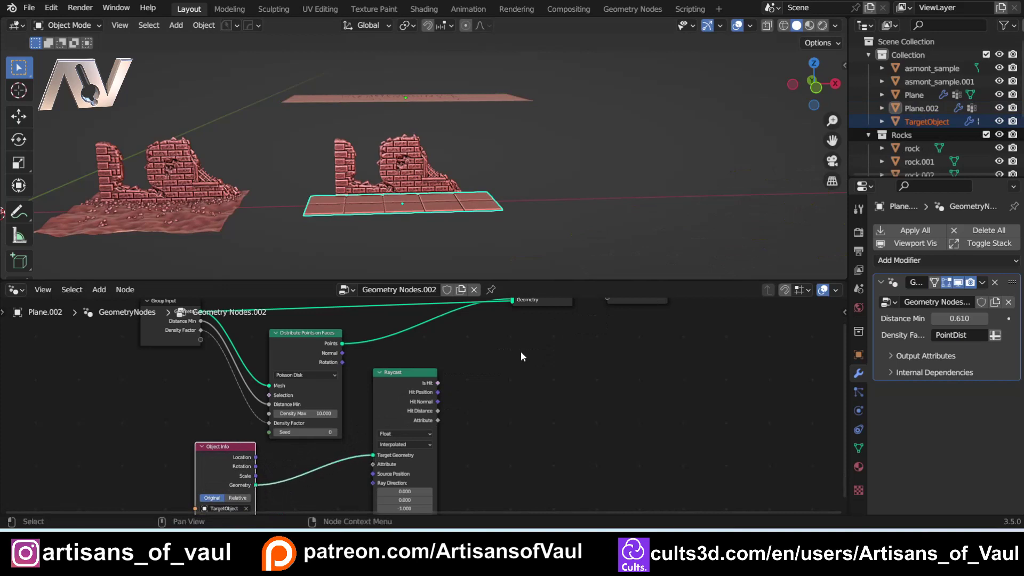
pyautogui.moveTo(406, 372); pyautogui.dragTo(393, 380)
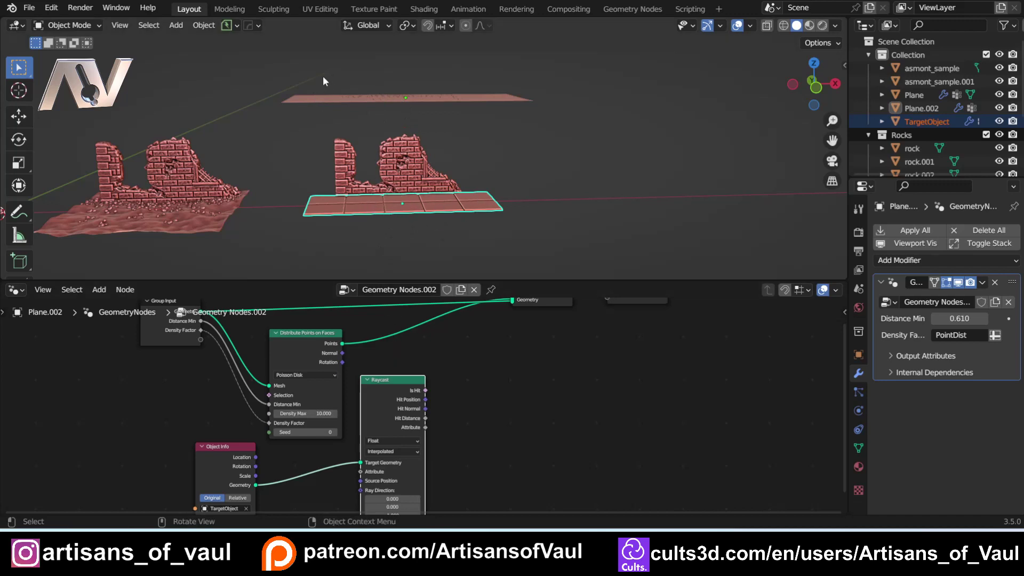
pyautogui.moveTo(395, 383); pyautogui.dragTo(398, 353)
pyautogui.moveTo(419, 279); pyautogui.dragTo(420, 155)
pyautogui.scroll(1, 404, 428)
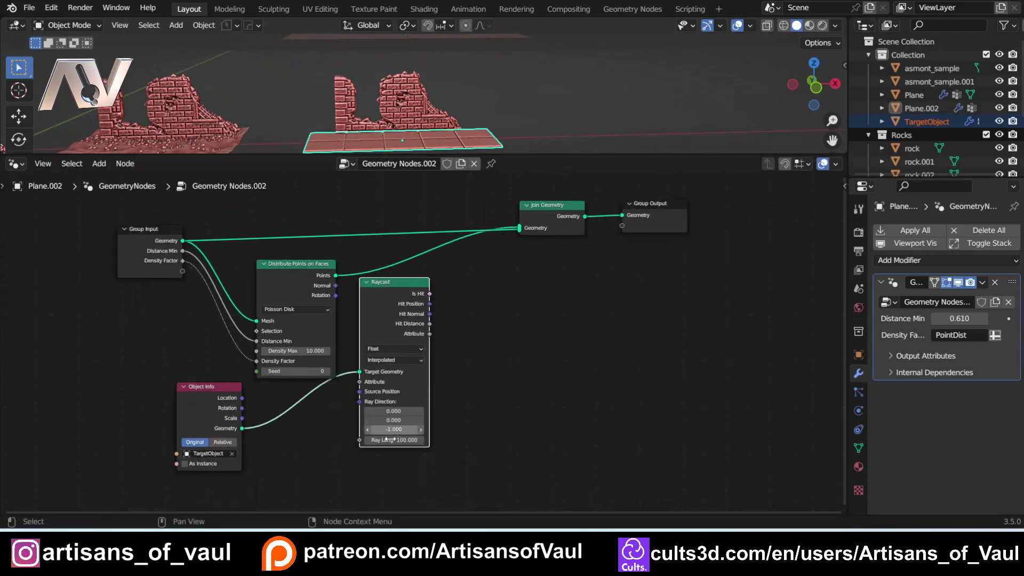
pyautogui.scroll(1, 388, 440)
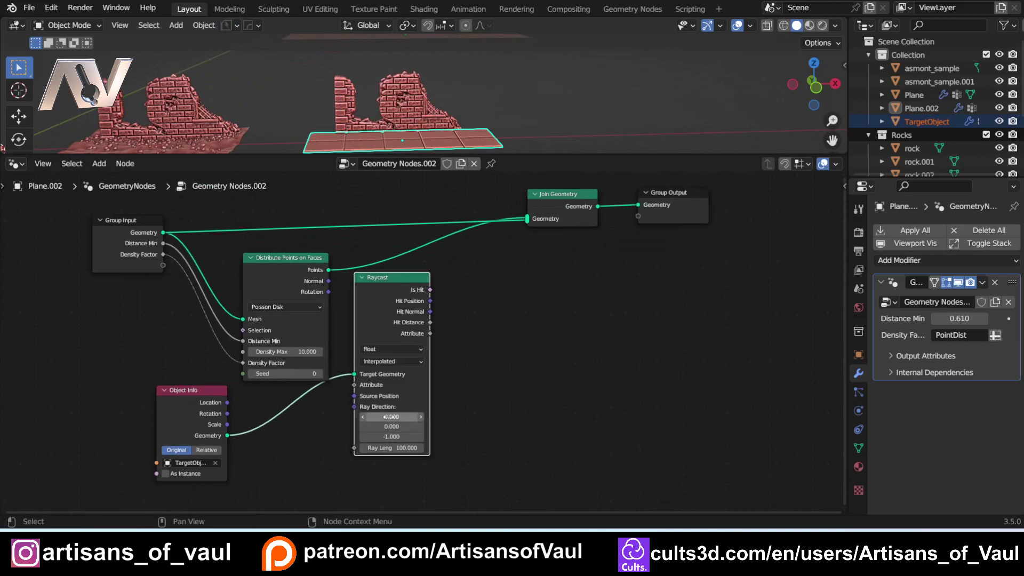
pyautogui.press('-')
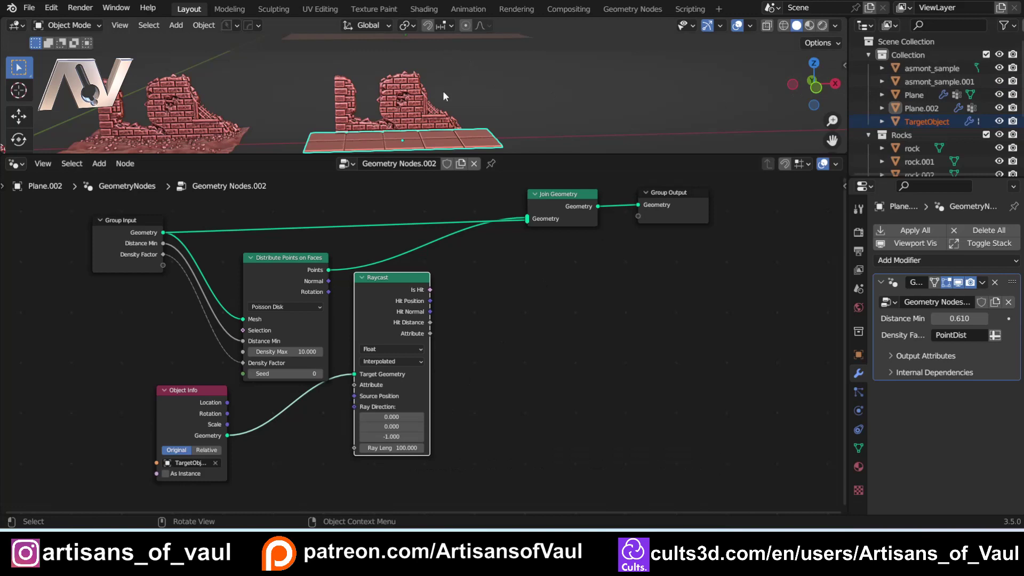
# Reselect the upper plane and inspect from the front and from above how it sits over the tiled floor
pyautogui.moveTo(493, 153); pyautogui.dragTo(493, 277)
pyautogui.click(813, 100)
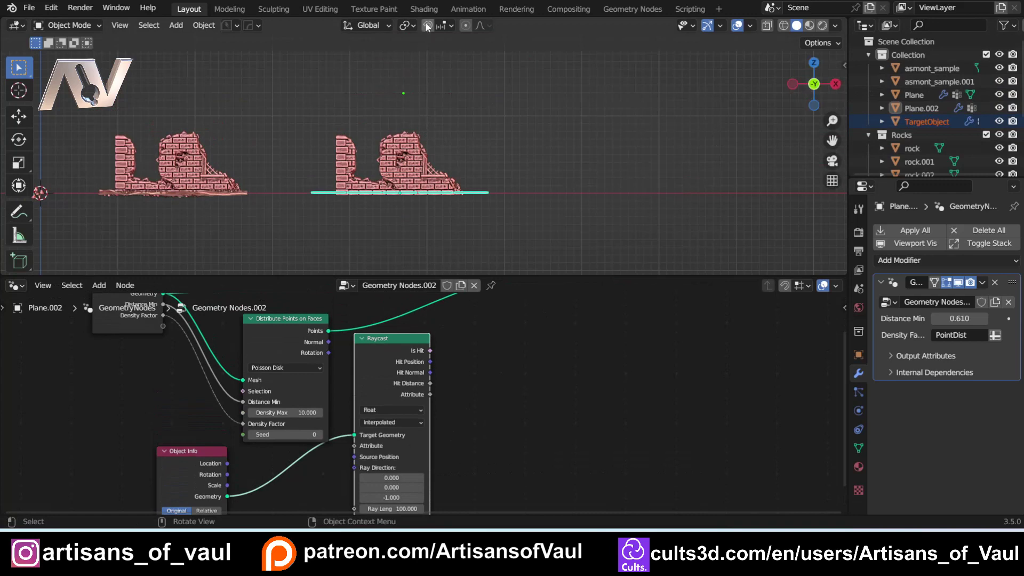
pyautogui.click(416, 91)
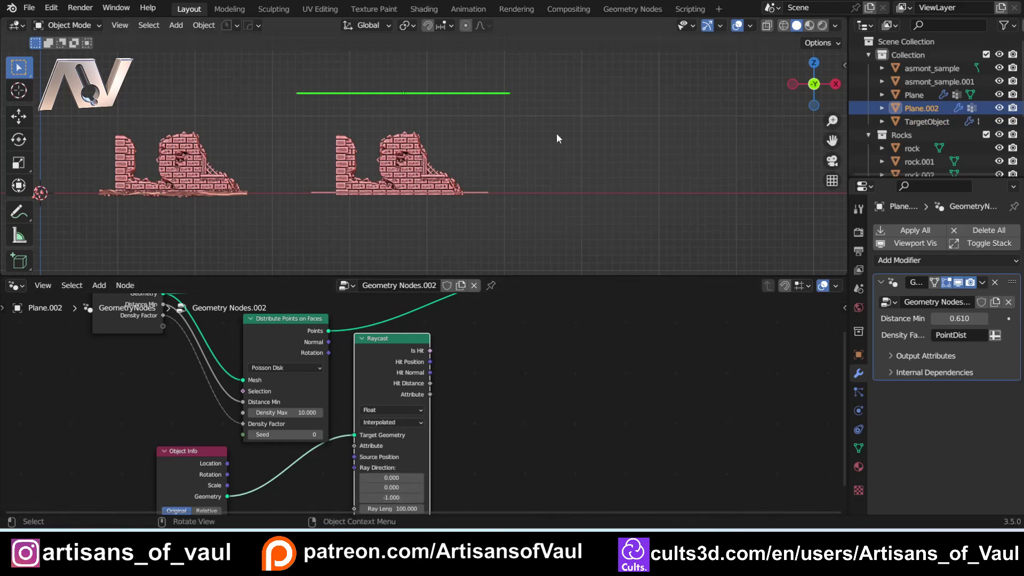
pyautogui.moveTo(543, 160); pyautogui.dragTo(463, 197, button='middle')
pyautogui.moveTo(402, 339); pyautogui.dragTo(385, 390)
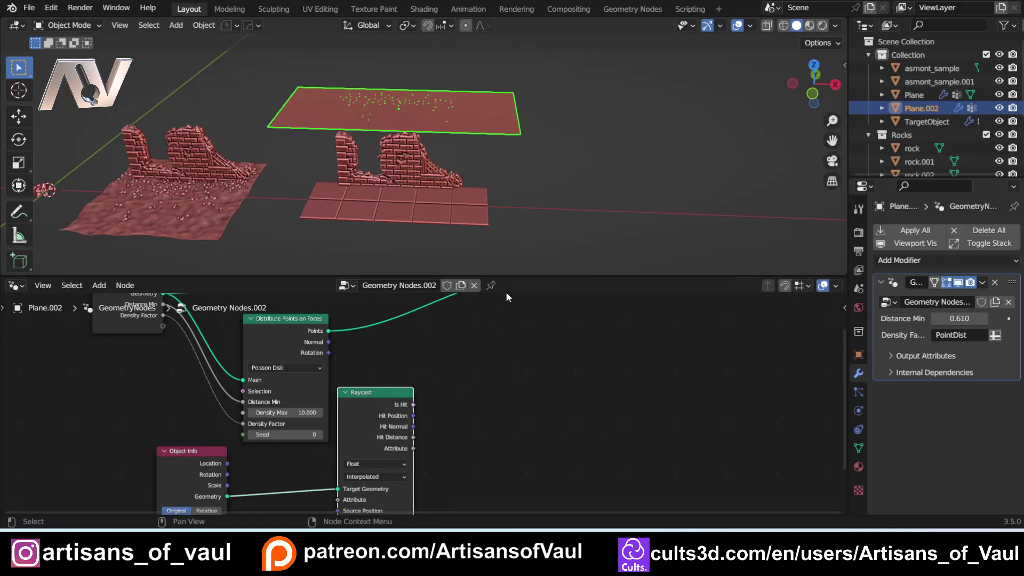
pyautogui.moveTo(517, 277); pyautogui.dragTo(514, 220)
pyautogui.moveTo(380, 370); pyautogui.dragTo(404, 315)
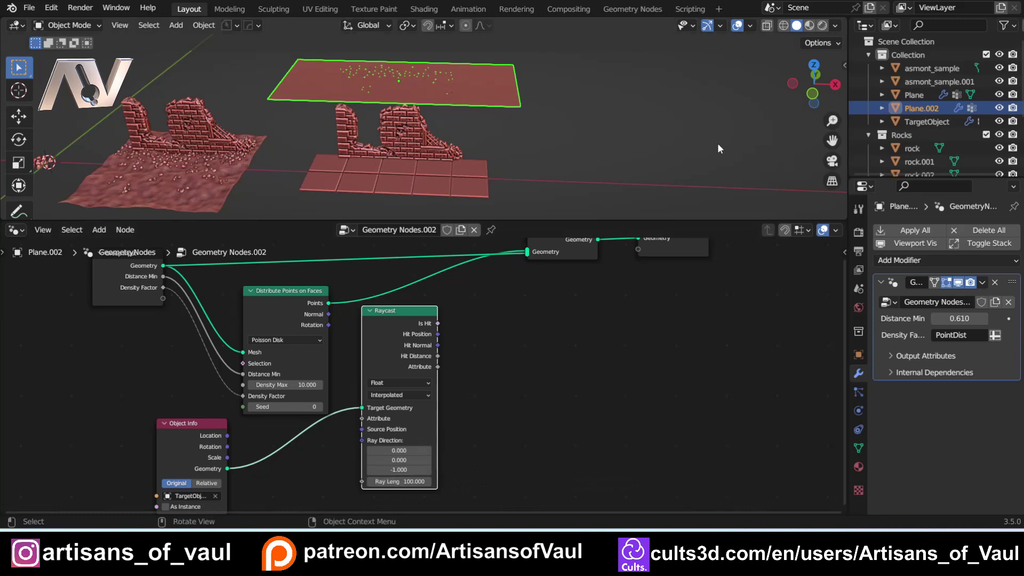
pyautogui.click(812, 94)
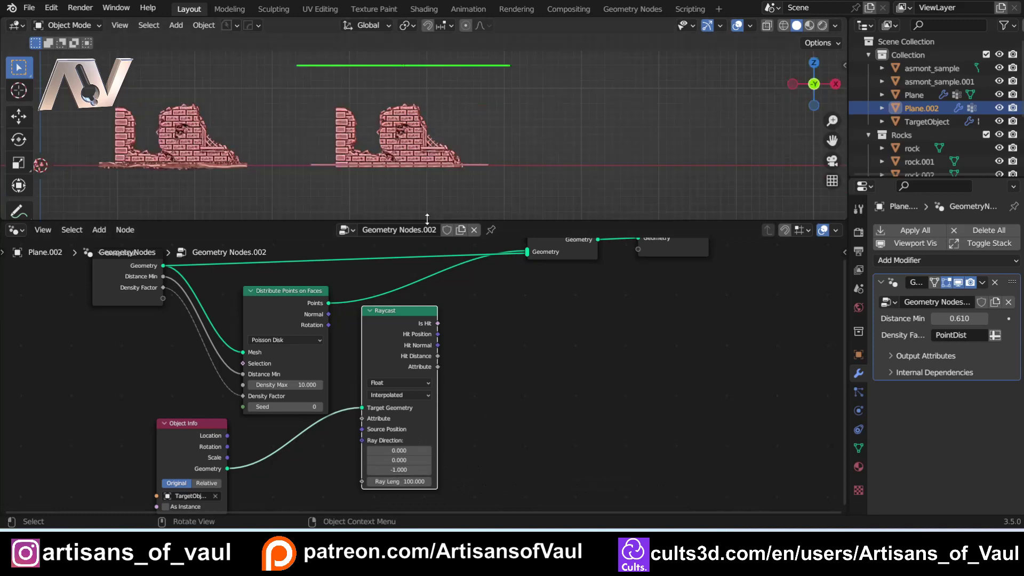
# Make room beside Distribute Points on Faces and insert a Set Position node on its Points link to Join Geometry
pyautogui.moveTo(504, 124); pyautogui.dragTo(491, 166, button='middle')
pyautogui.moveTo(399, 325); pyautogui.dragTo(375, 417)
pyautogui.moveTo(301, 308); pyautogui.dragTo(278, 306)
pyautogui.hotkey('shift', 'a')
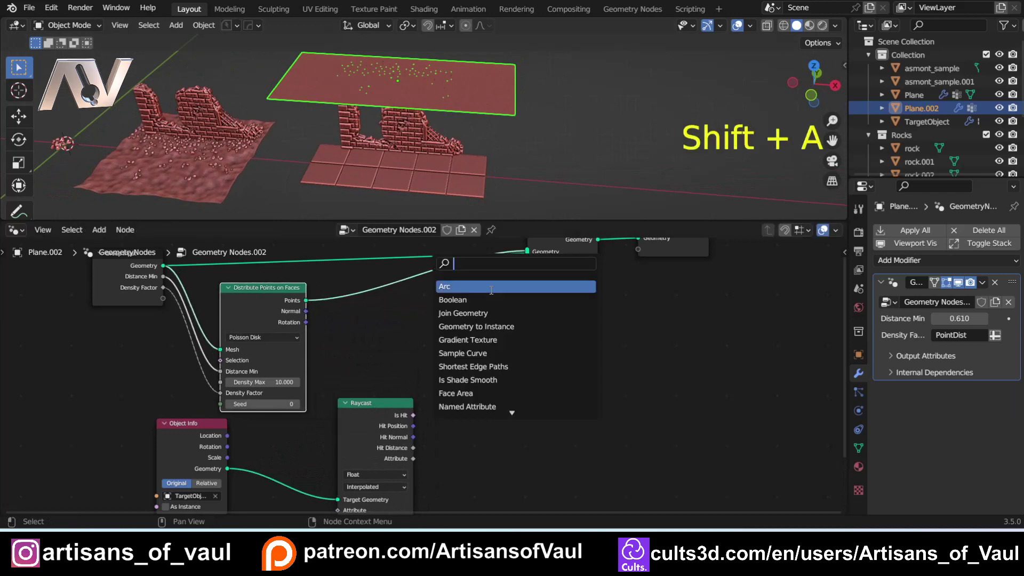
pyautogui.write('set')
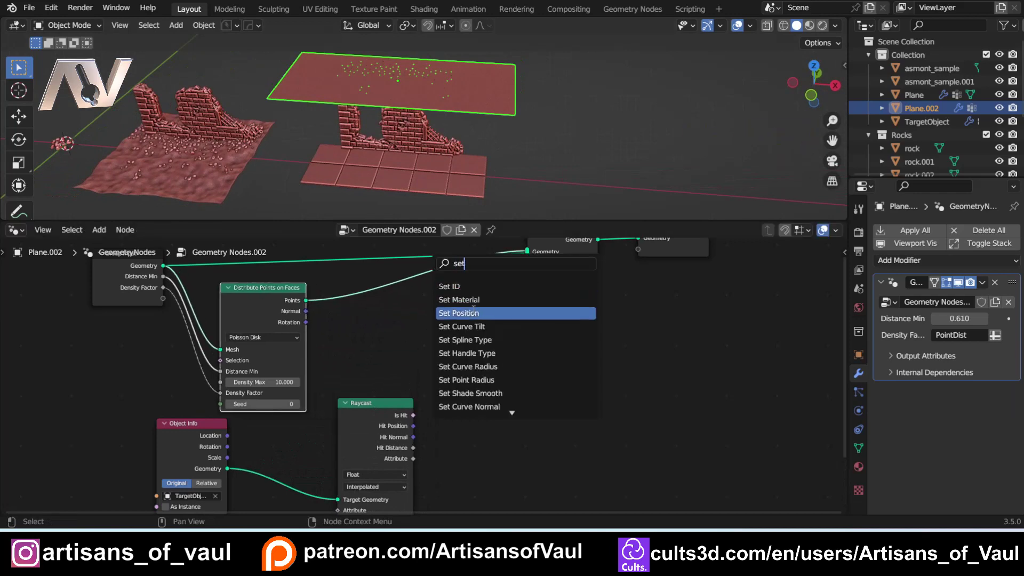
pyautogui.click(480, 313)
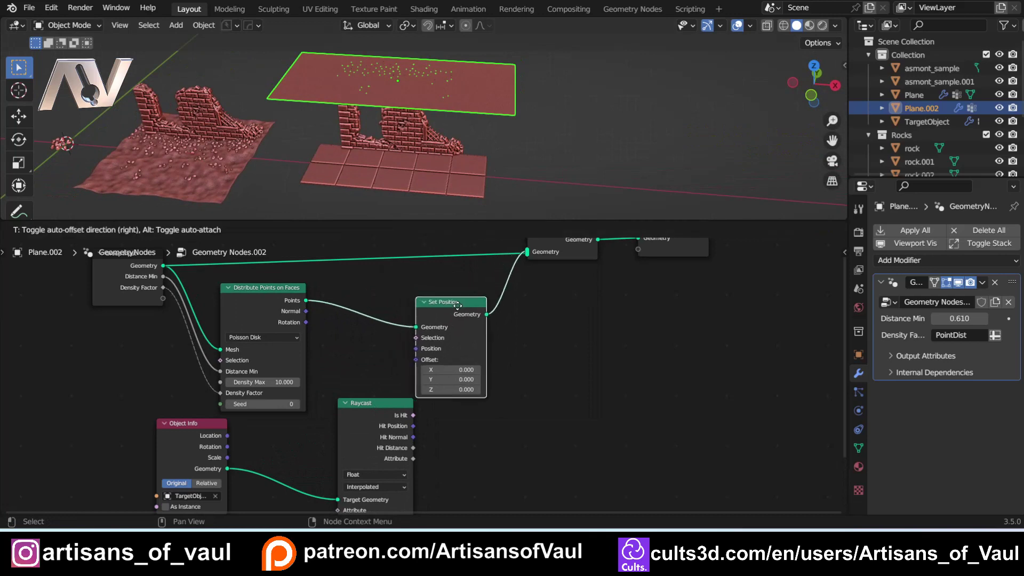
pyautogui.click(467, 301)
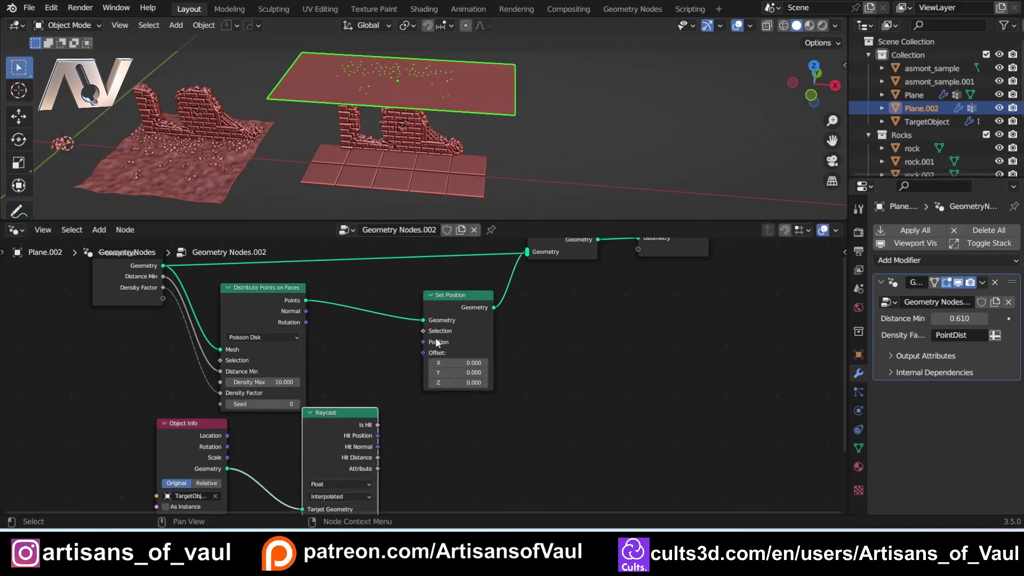
# Connect the Raycast's Hit Position to the Set Position node's Position and move the Raycast node closer to it
pyautogui.moveTo(378, 435); pyautogui.dragTo(423, 342)
pyautogui.scroll(4, 397, 177)
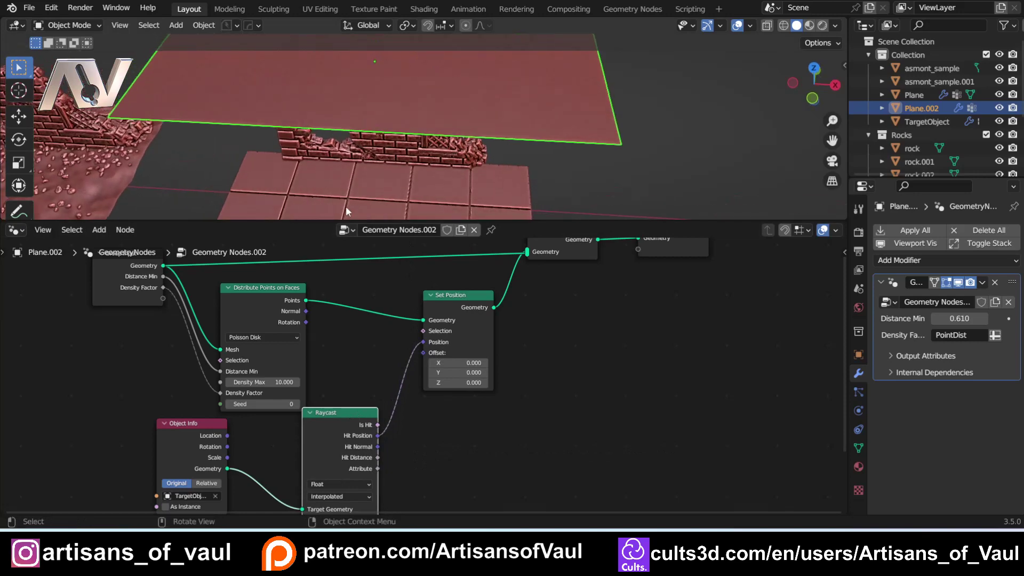
pyautogui.keyDown('shift'); pyautogui.moveTo(346, 217); pyautogui.dragTo(353, 187, button='middle'); pyautogui.keyUp('shift')
pyautogui.moveTo(343, 421); pyautogui.dragTo(363, 377)
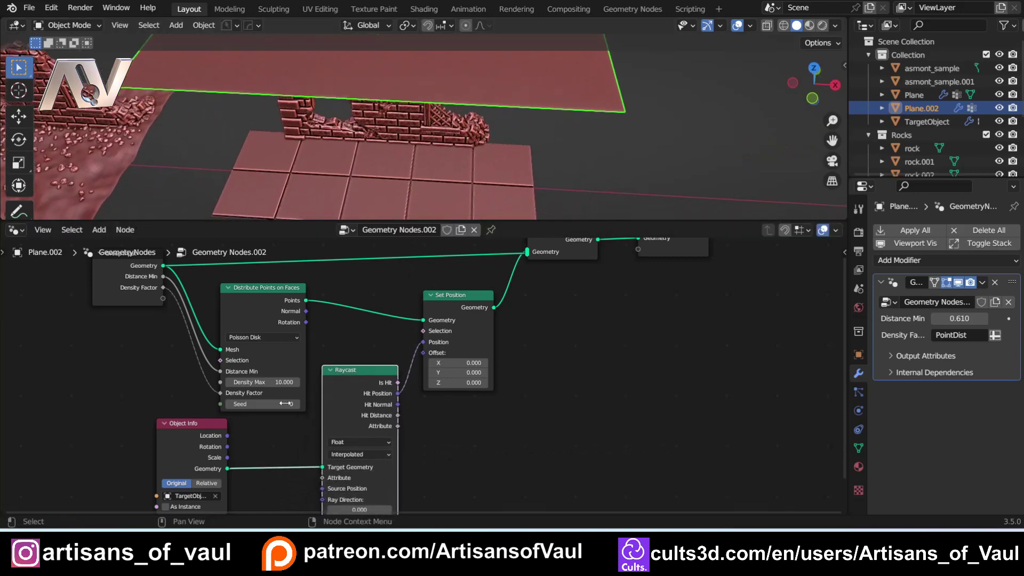
# Move the TargetObject Object Info node clear of the others, set it to Relative and inspect the points on the floor
pyautogui.moveTo(192, 423); pyautogui.dragTo(166, 400)
pyautogui.click(182, 460)
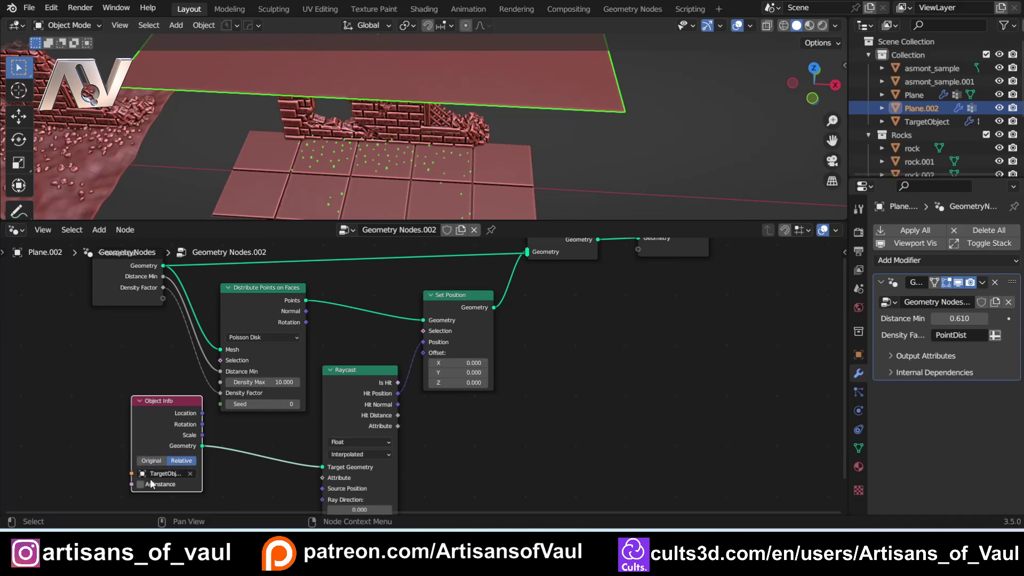
pyautogui.scroll(-2, 388, 163)
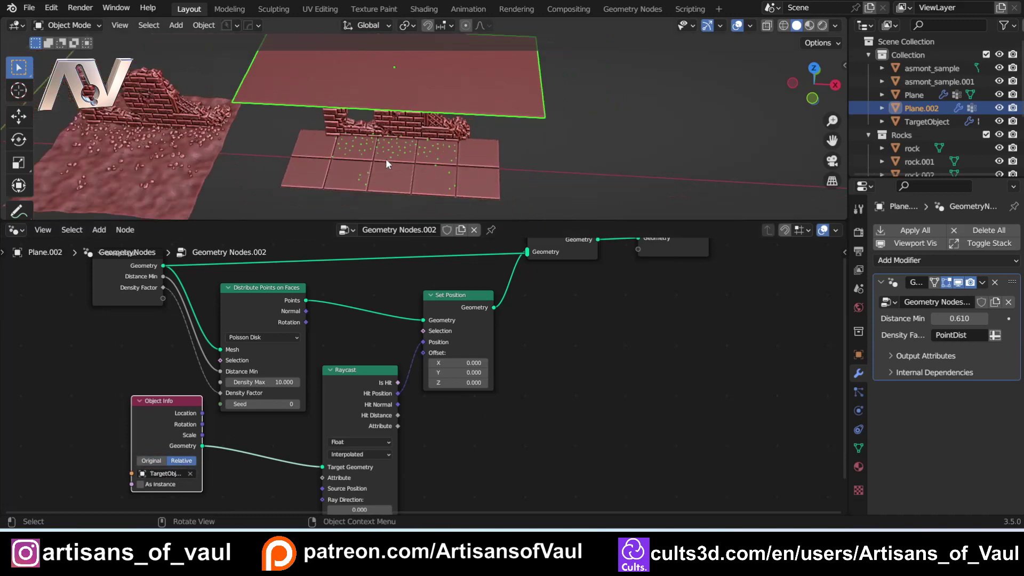
pyautogui.moveTo(371, 140)
pyautogui.mouseDown(button='middle')
pyautogui.moveTo(373, 170)
pyautogui.moveTo(372, 146)
pyautogui.mouseUp(button='middle')
pyautogui.keyDown('shift'); pyautogui.moveTo(475, 94); pyautogui.dragTo(370, 142, button='middle'); pyautogui.keyUp('shift')
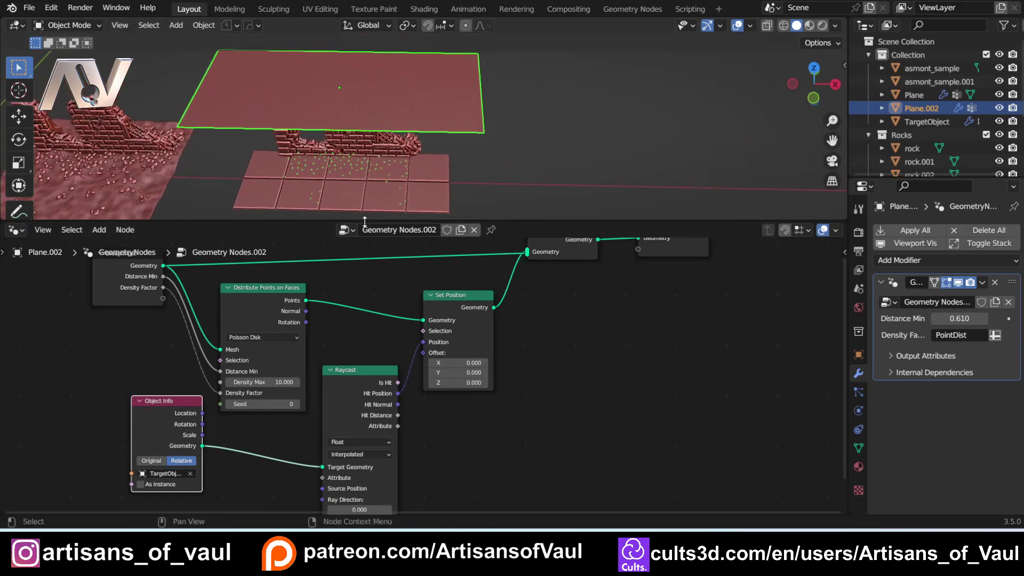
# Switch the upper plane to Weight Paint and paint an extra high-weight patch near its right end
pyautogui.moveTo(338, 222); pyautogui.dragTo(338, 410)
pyautogui.press('Tab')
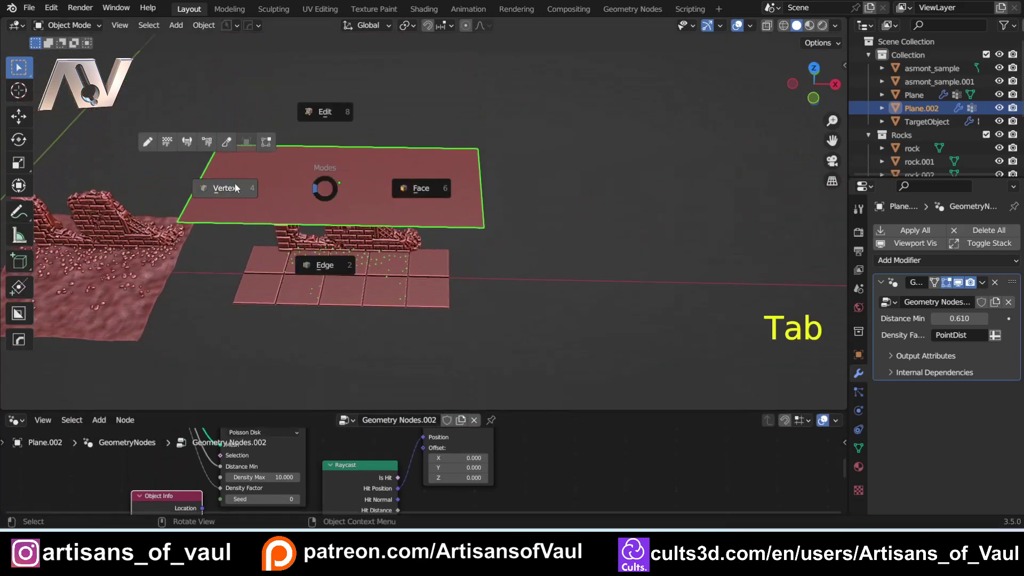
pyautogui.click(181, 139)
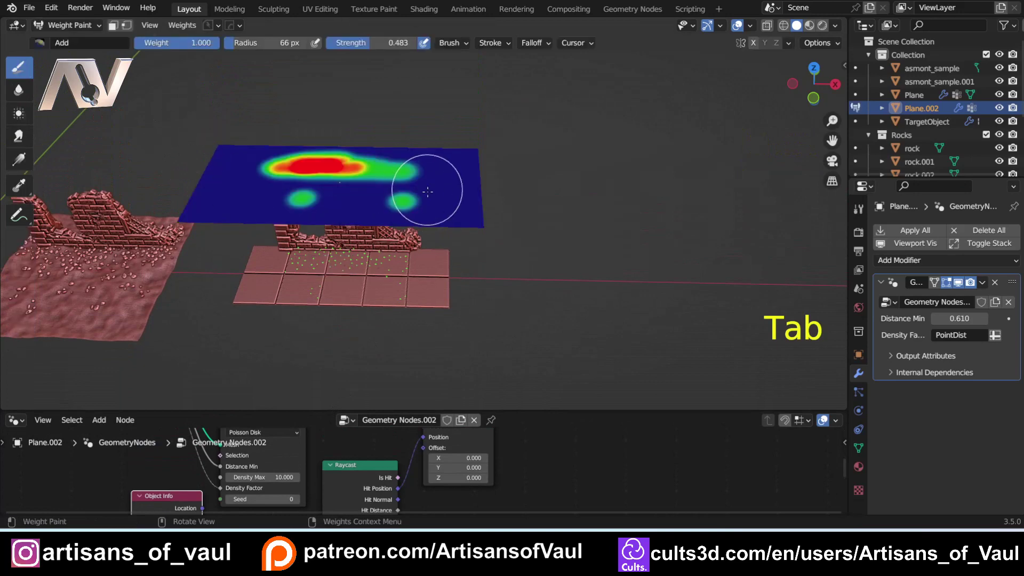
pyautogui.moveTo(432, 182)
pyautogui.mouseDown()
pyautogui.moveTo(444, 168)
pyautogui.moveTo(434, 183)
pyautogui.mouseUp()
pyautogui.scroll(3, 425, 267)
# Rearrange the Raycast, Object Info and Set Position nodes compactly around Distribute Points on Faces
pyautogui.moveTo(373, 410); pyautogui.dragTo(397, 156)
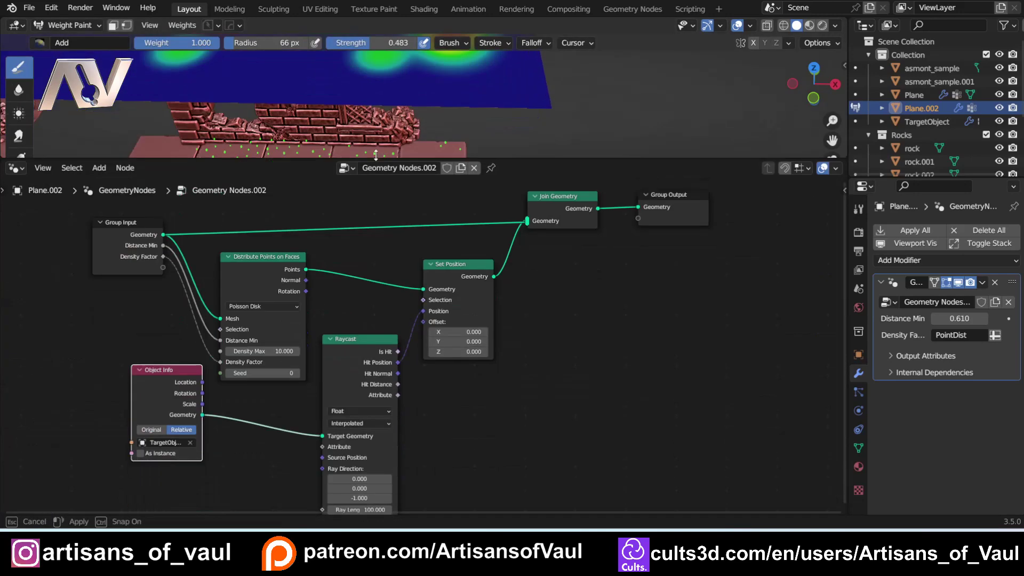
pyautogui.moveTo(359, 337); pyautogui.dragTo(260, 392)
pyautogui.moveTo(151, 368); pyautogui.dragTo(117, 404)
pyautogui.moveTo(453, 264); pyautogui.dragTo(362, 257)
pyautogui.keyDown('shift'); pyautogui.moveTo(504, 282); pyautogui.dragTo(461, 353, button='middle'); pyautogui.keyUp('shift')
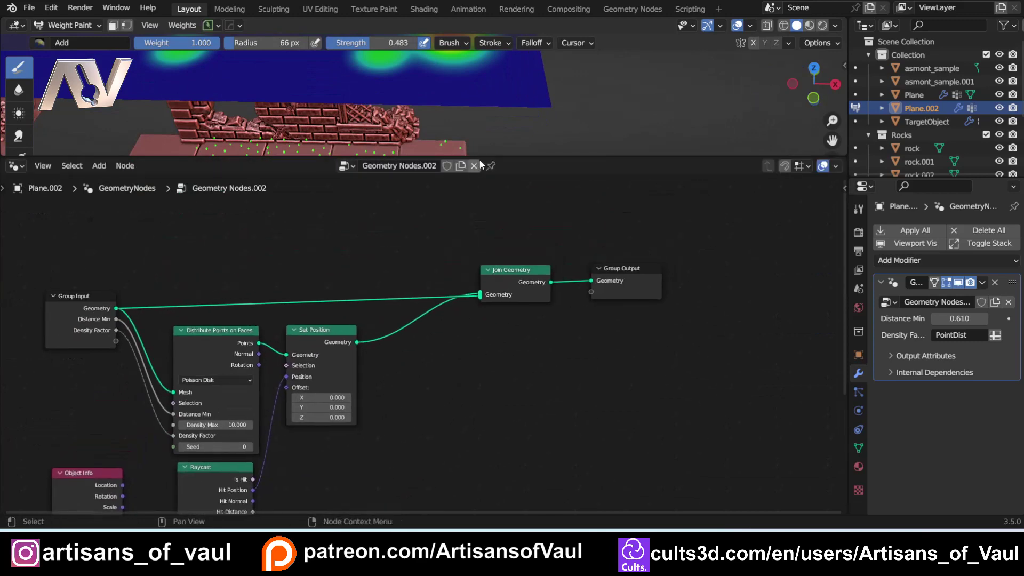
# Insert an Instance on Points node on the link between Set Position and Join Geometry
pyautogui.moveTo(477, 160); pyautogui.dragTo(477, 271)
pyautogui.hotkey('shift', 'a')
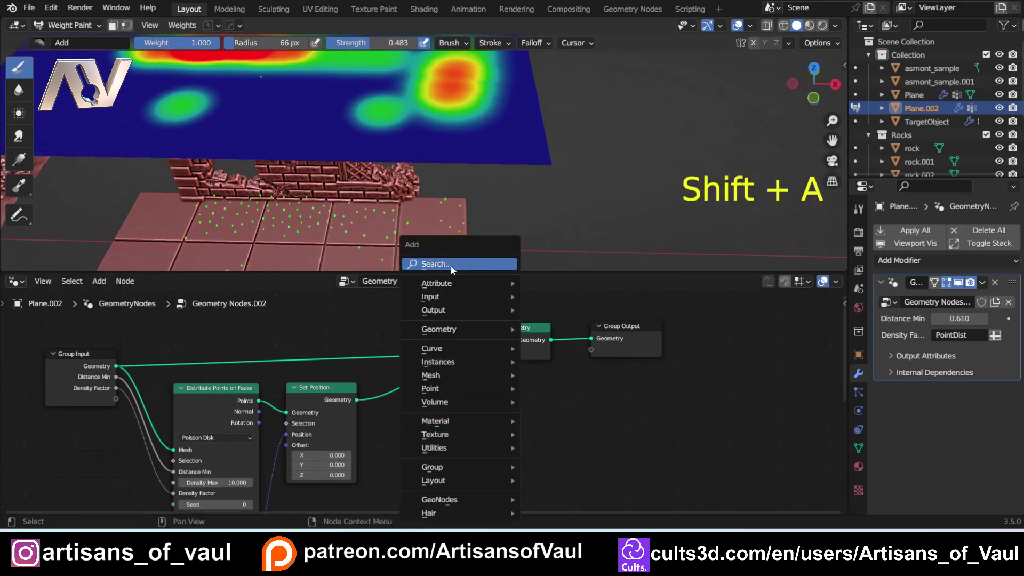
pyautogui.click(440, 264)
pyautogui.write('insta')
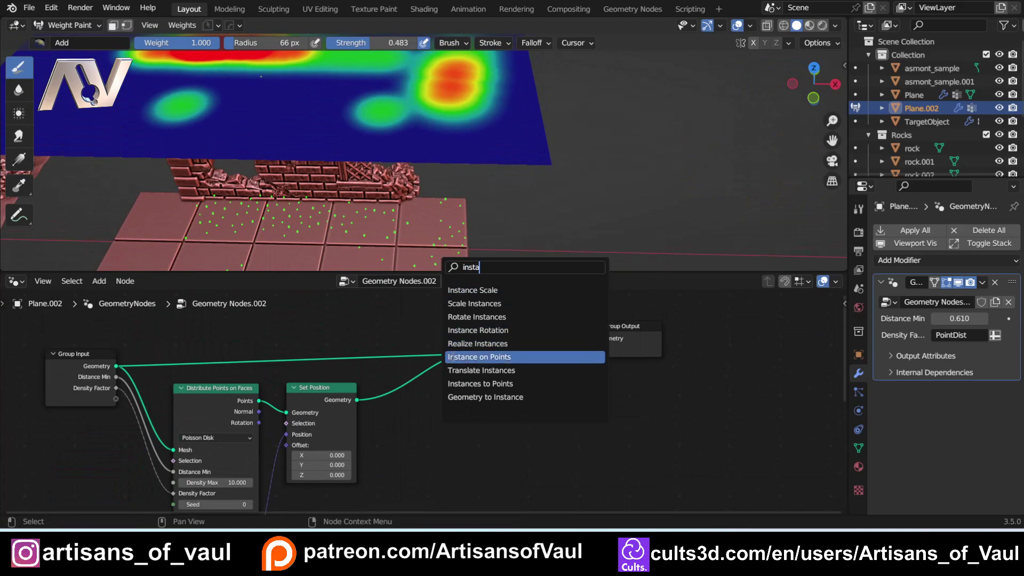
pyautogui.click(452, 356)
pyautogui.click(438, 383)
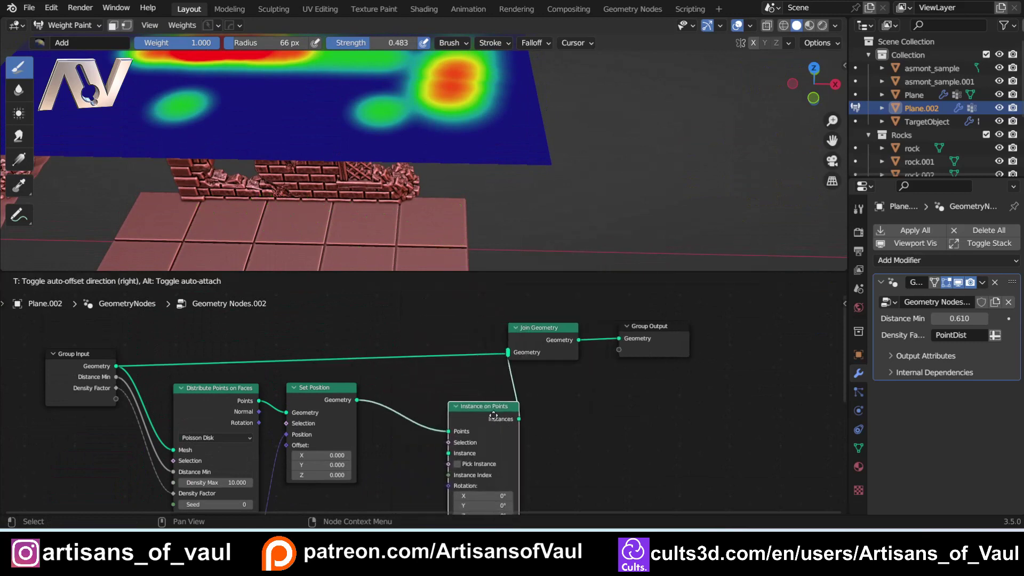
pyautogui.moveTo(493, 415); pyautogui.dragTo(494, 416)
pyautogui.scroll(-2, 567, 435)
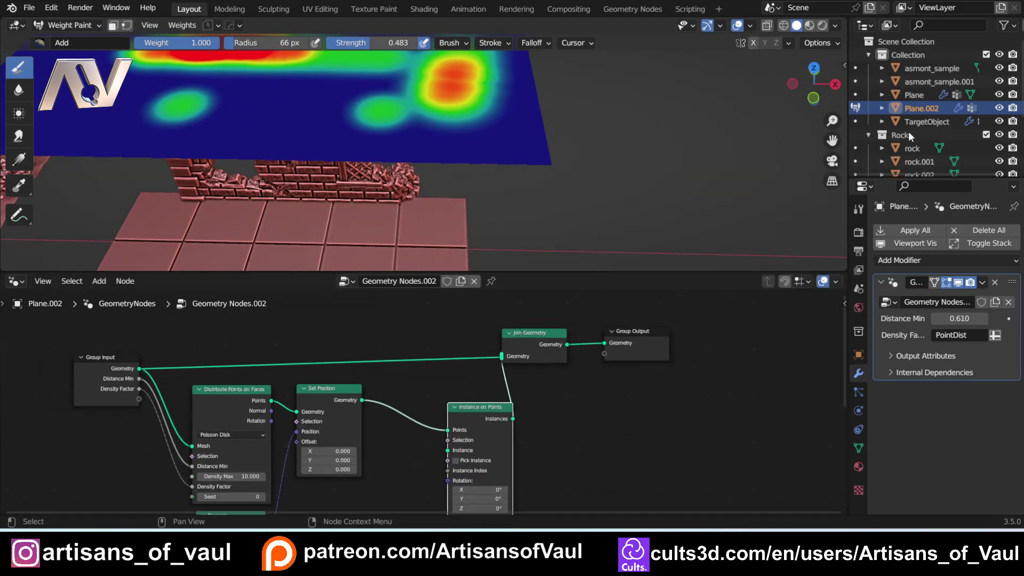
# Connect the Rocks collection to Instance on Points as its Instance, enabling Pick Instance, Separate Children and Reset Children
pyautogui.moveTo(906, 133); pyautogui.dragTo(541, 369)
pyautogui.press('Escape')
pyautogui.moveTo(909, 135); pyautogui.dragTo(446, 447)
pyautogui.click(453, 456)
pyautogui.keyDown('shift'); pyautogui.scroll(-3, 398, 472); pyautogui.keyUp('shift')
pyautogui.click(362, 448)
pyautogui.click(361, 457)
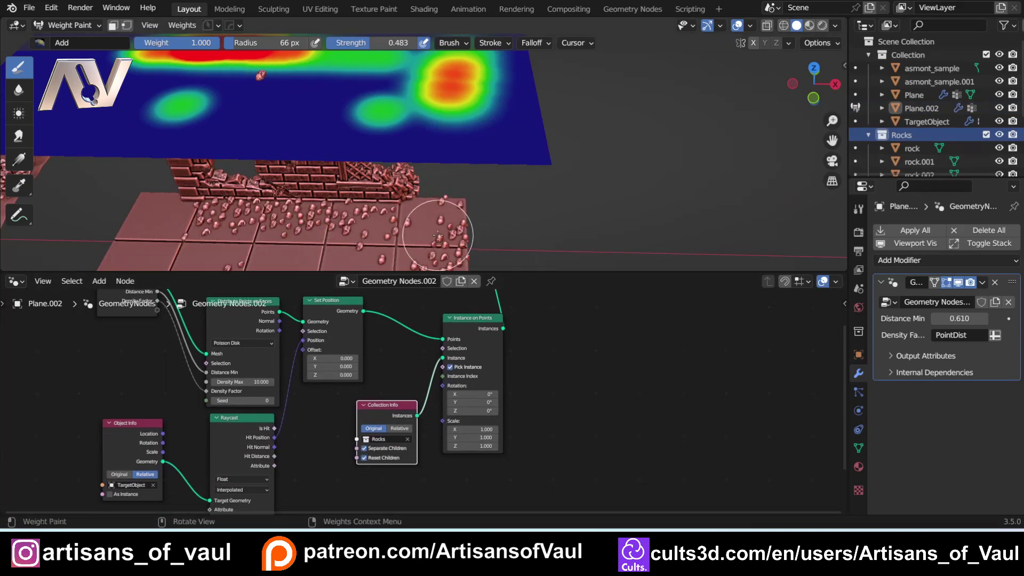
# Move the Instance on Points node and the nodes after it farther from Collection Info to make room
pyautogui.scroll(-3, 434, 229)
pyautogui.keyDown('shift'); pyautogui.moveTo(552, 327); pyautogui.dragTo(453, 394, button='middle'); pyautogui.keyUp('shift')
pyautogui.moveTo(524, 314); pyautogui.dragTo(670, 313)
pyautogui.moveTo(429, 328); pyautogui.dragTo(587, 330)
pyautogui.click(427, 373)
pyautogui.keyDown('shift'); pyautogui.scroll(-3, 363, 395); pyautogui.keyUp('shift')
# Add a Random Value node set to Vector and connect its Value to the Rotation of Instance on Points
pyautogui.hotkey('shift', 'a')
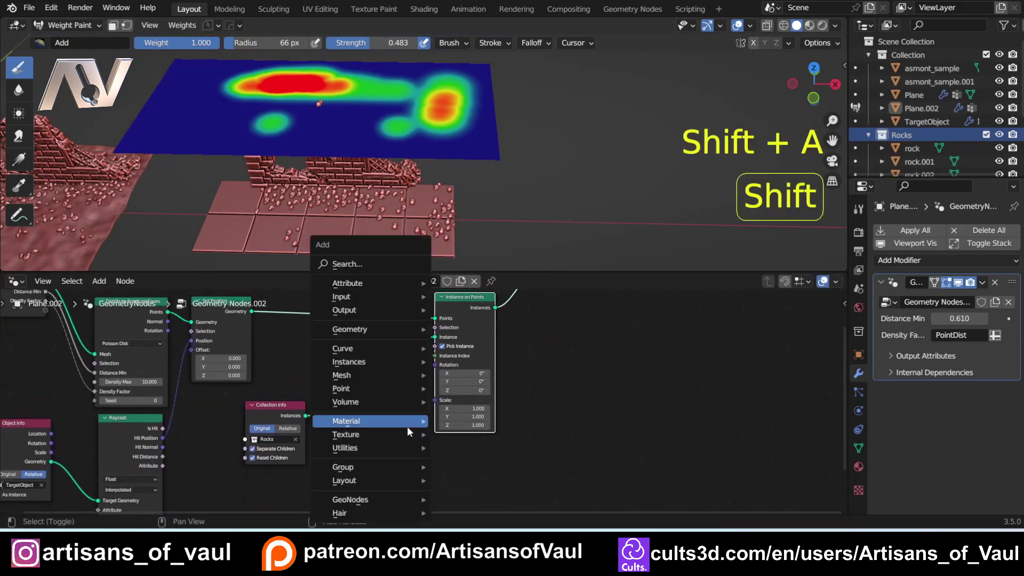
pyautogui.click(361, 264)
pyautogui.write('ran')
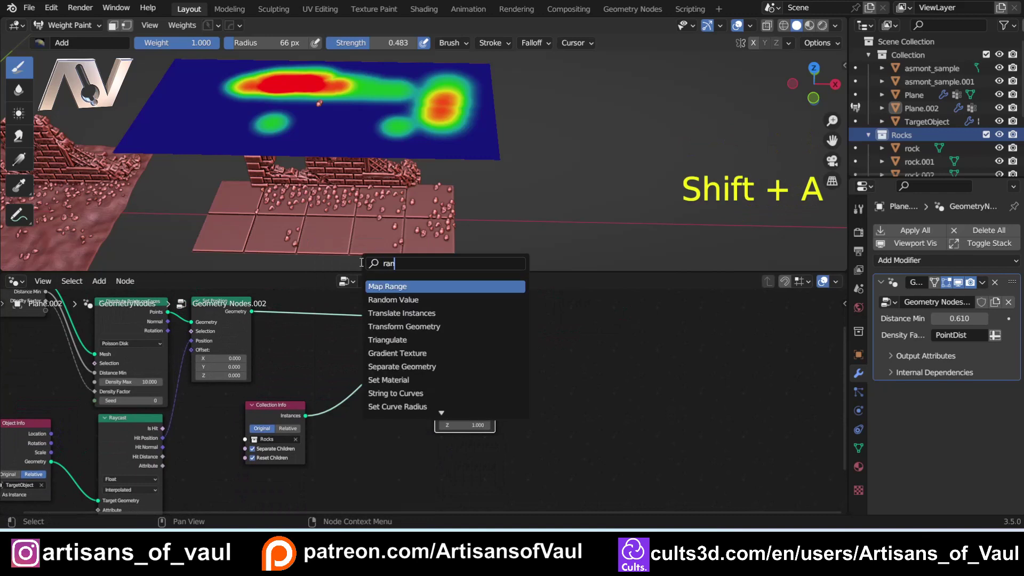
pyautogui.click(393, 300)
pyautogui.click(371, 421)
pyautogui.click(372, 435)
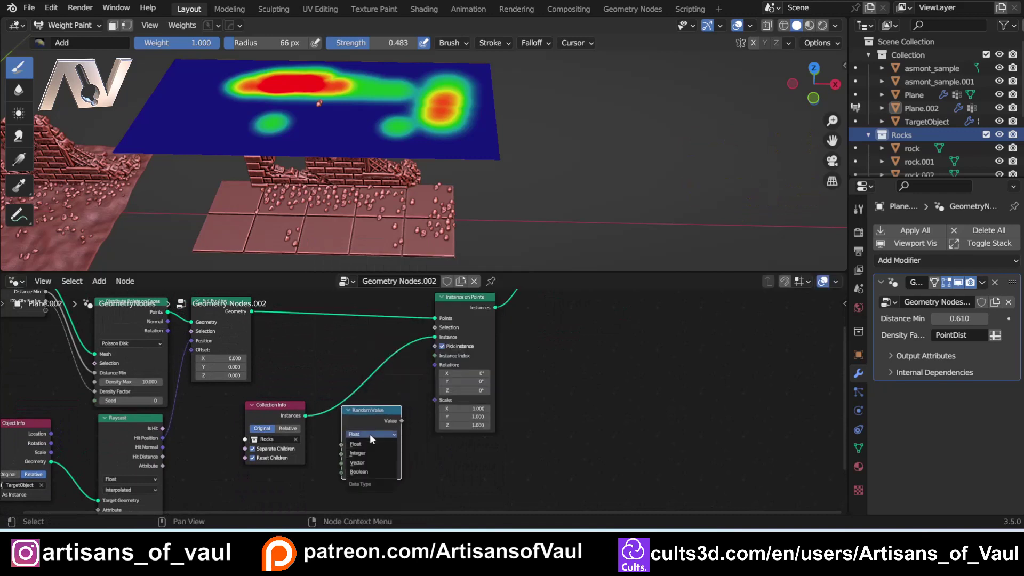
pyautogui.click(356, 462)
pyautogui.moveTo(401, 420); pyautogui.dragTo(355, 426)
pyautogui.hotkey('shift', 'd')
pyautogui.click(451, 437)
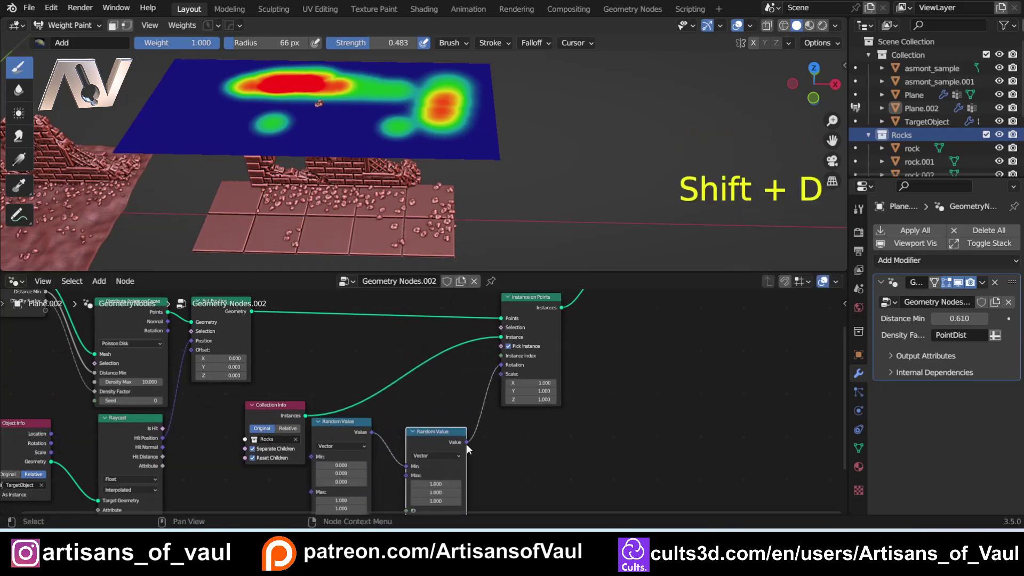
pyautogui.hotkey('ctrl', 'z')
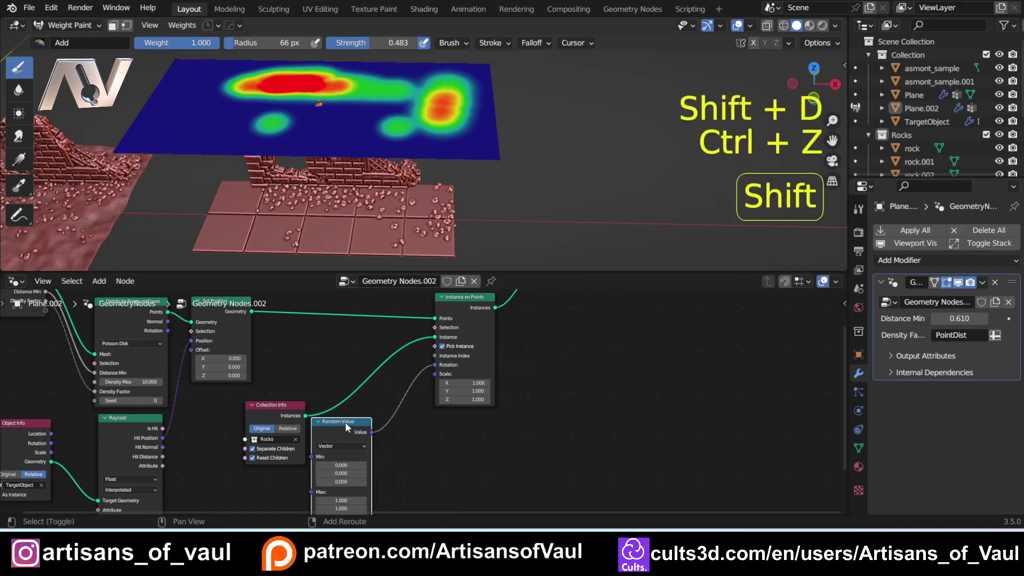
# Duplicate the Vector Random Value node and connect the copy's Value to the Scale of Instance on Points
pyautogui.hotkey('shift', 'd')
pyautogui.click(418, 439)
pyautogui.moveTo(445, 449); pyautogui.dragTo(434, 374)
pyautogui.moveTo(512, 456); pyautogui.dragTo(493, 394, button='middle')
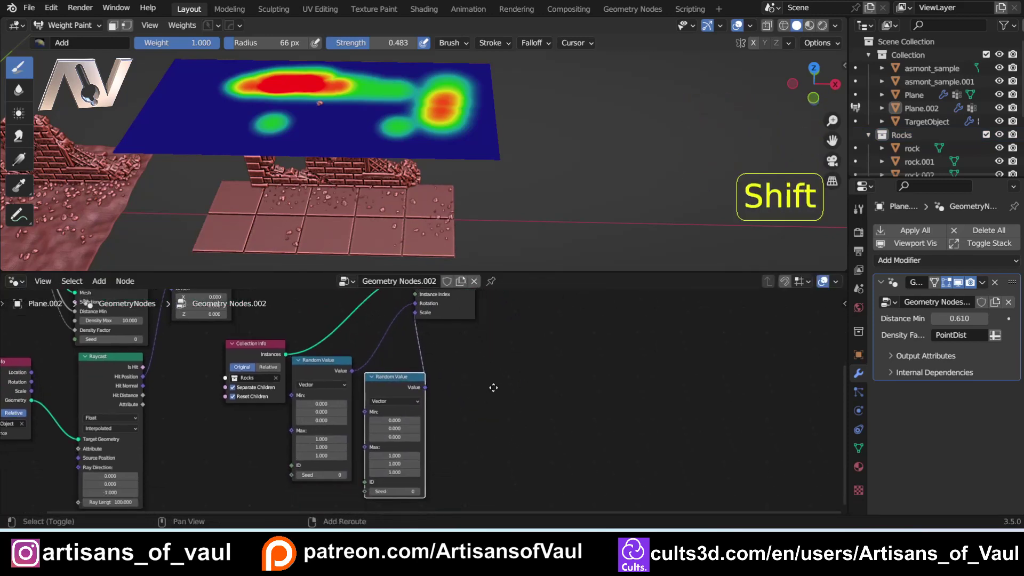
# Set all three Min components of the scale's Random Value node to 0.25
pyautogui.click(394, 421)
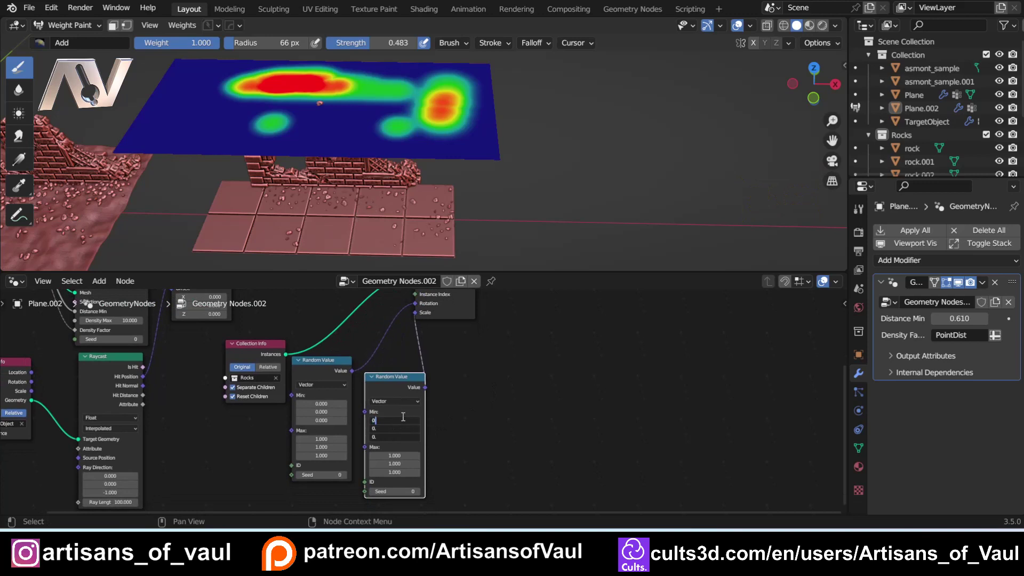
pyautogui.write('0.25')
pyautogui.press('Return')
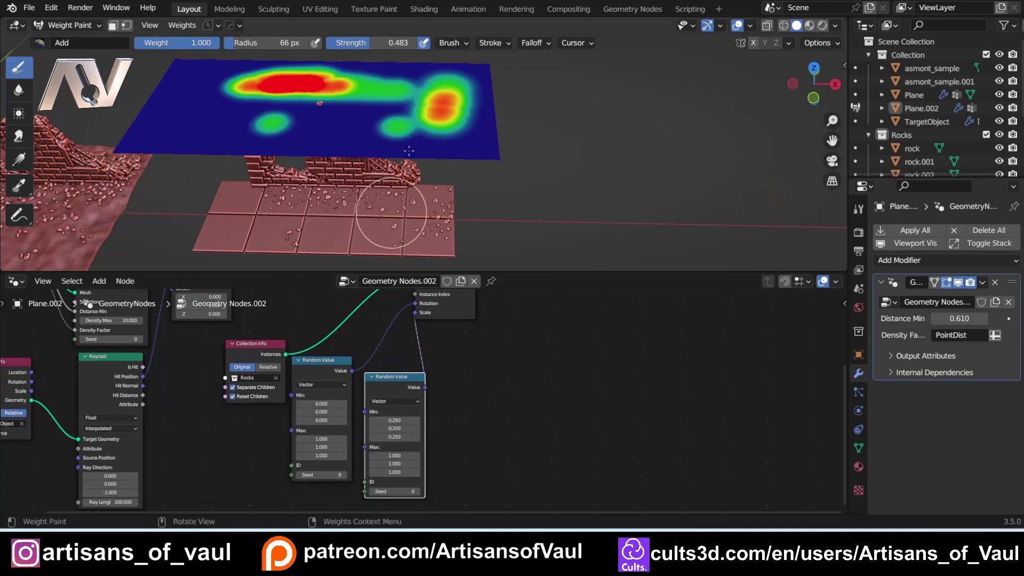
# Move the Group Output and Join Geometry nodes farther from Instance on Points to make room
pyautogui.scroll(3, 368, 176)
pyautogui.scroll(-3, 309, 224)
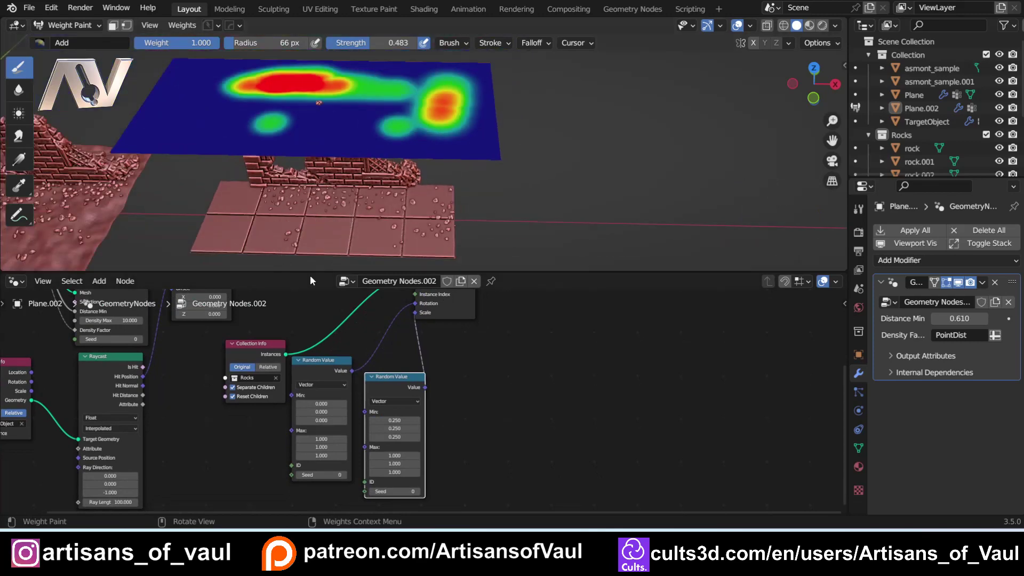
pyautogui.scroll(-1, 463, 363)
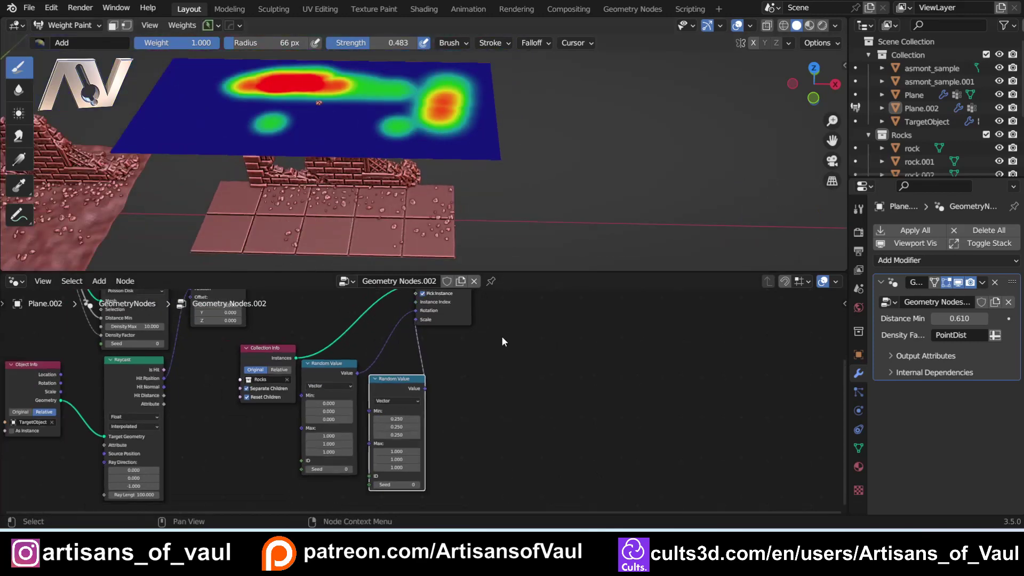
pyautogui.scroll(-2, 457, 353)
pyautogui.moveTo(449, 341); pyautogui.dragTo(355, 419, button='middle')
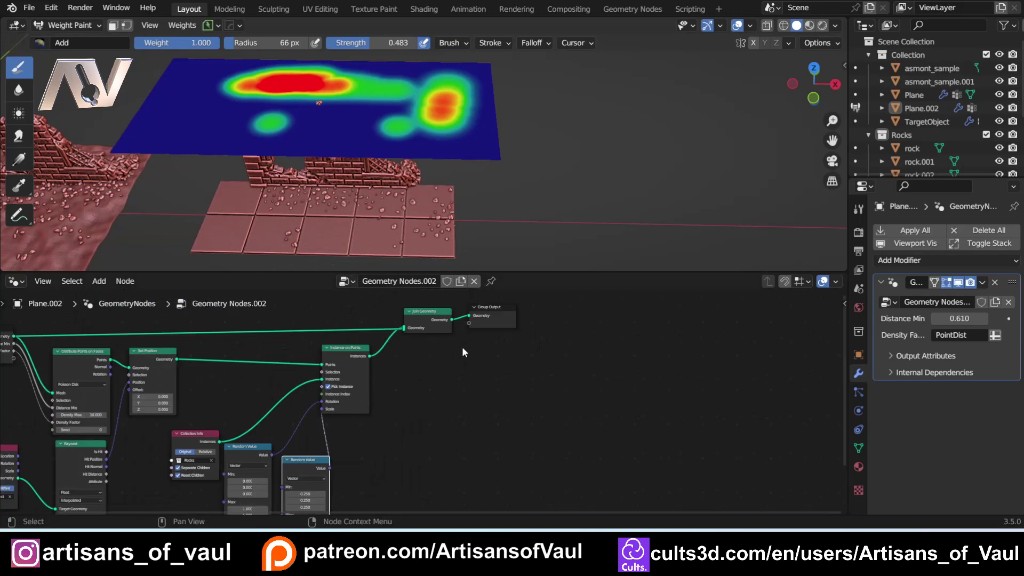
pyautogui.moveTo(462, 348); pyautogui.dragTo(423, 385, button='middle')
pyautogui.moveTo(450, 348); pyautogui.dragTo(587, 346)
pyautogui.moveTo(391, 348); pyautogui.dragTo(507, 344)
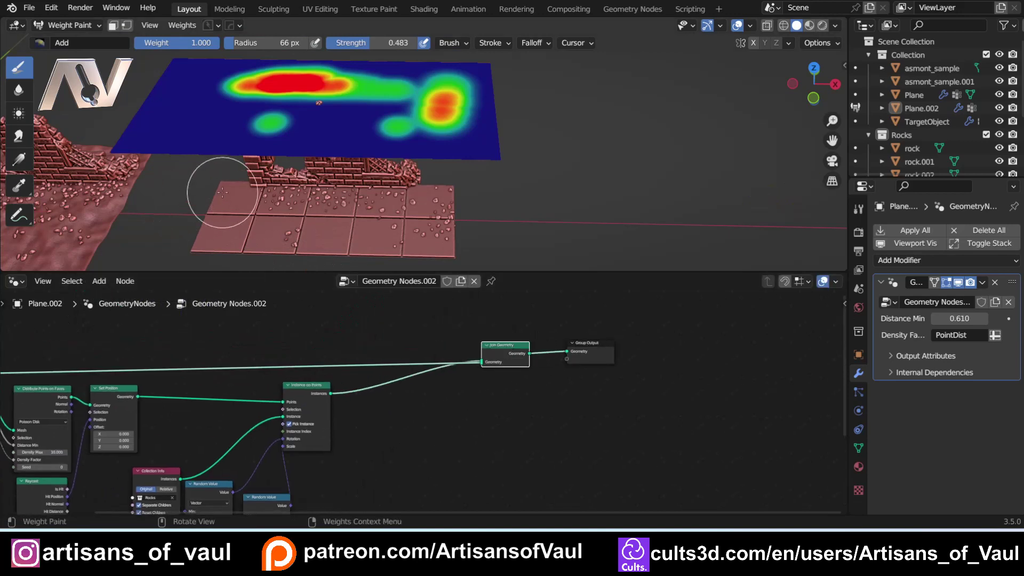
# Paint extra weight on the plane around the existing patches, and return to Object Mode with an enlarged 3D view
pyautogui.moveTo(232, 172)
pyautogui.mouseDown()
pyautogui.moveTo(228, 91)
pyautogui.moveTo(195, 87)
pyautogui.mouseUp()
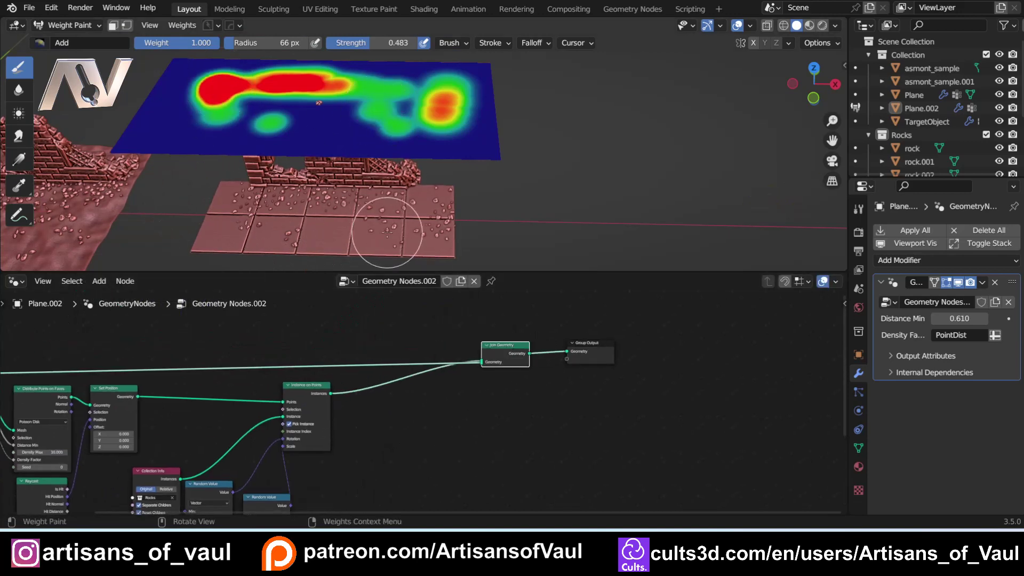
pyautogui.moveTo(263, 273); pyautogui.dragTo(278, 483)
pyautogui.press('Tab')
pyautogui.click(239, 348)
# Select the tiled floor and examine how the scattered rocks sit on it up close
pyautogui.click(267, 352)
pyautogui.press('Tab')
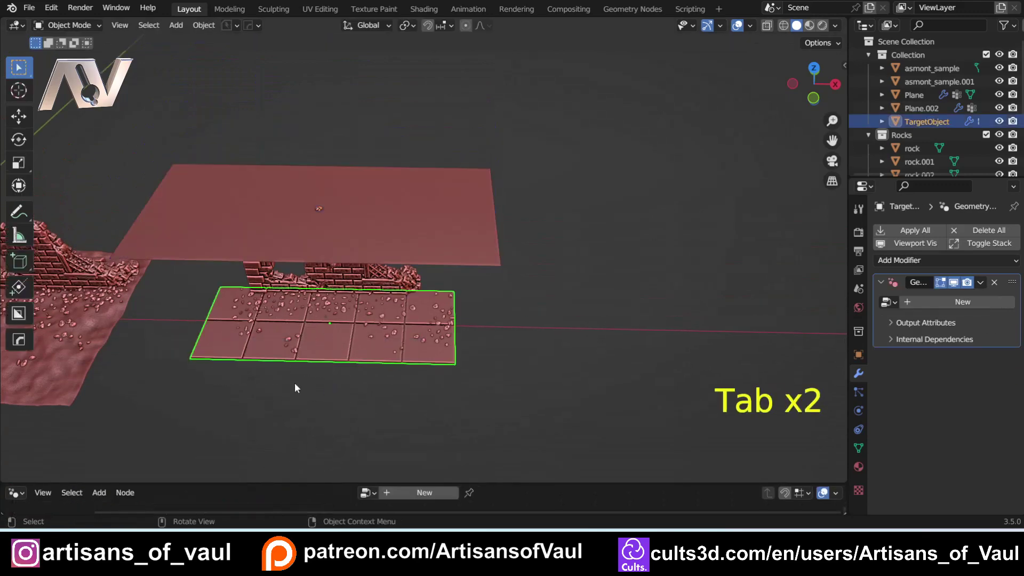
pyautogui.scroll(3, 294, 383)
pyautogui.keyDown('shift'); pyautogui.moveTo(299, 368); pyautogui.dragTo(315, 265, button='middle'); pyautogui.keyUp('shift')
pyautogui.scroll(3, 322, 253)
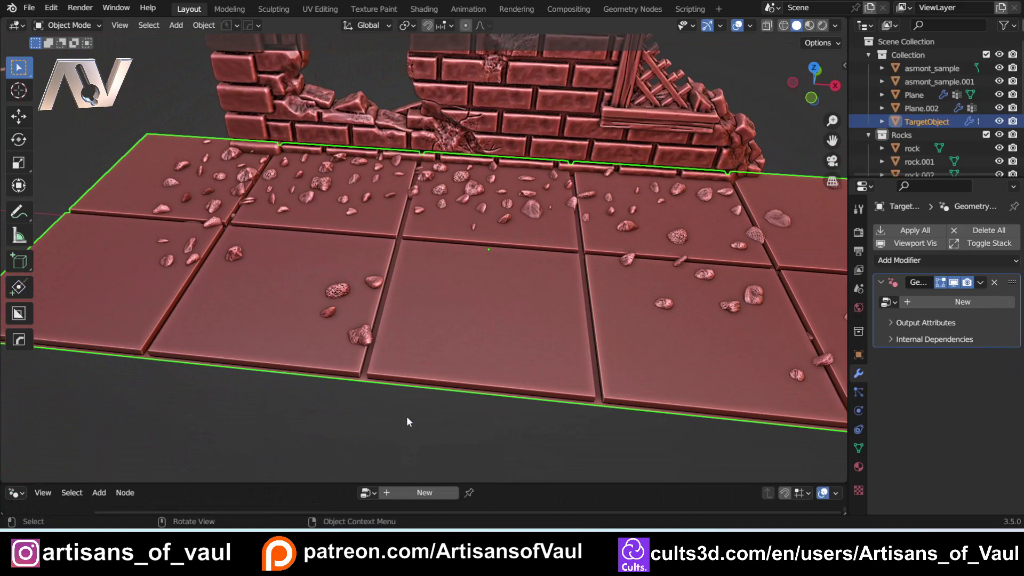
pyautogui.scroll(-5, 373, 374)
pyautogui.moveTo(323, 264); pyautogui.dragTo(321, 171, button='middle')
# Select the plane above the floor and set the Z offset of its Set Position node to 0.1
pyautogui.click(322, 171)
pyautogui.moveTo(311, 483); pyautogui.dragTo(325, 221)
pyautogui.keyDown('shift'); pyautogui.moveTo(204, 402); pyautogui.dragTo(476, 311, button='middle'); pyautogui.keyUp('shift')
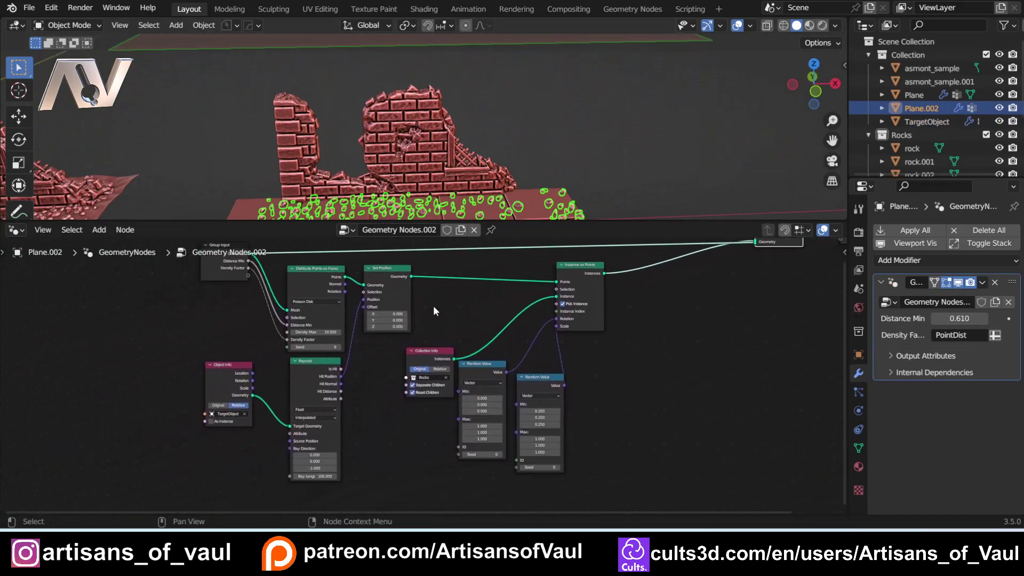
pyautogui.scroll(2, 373, 306)
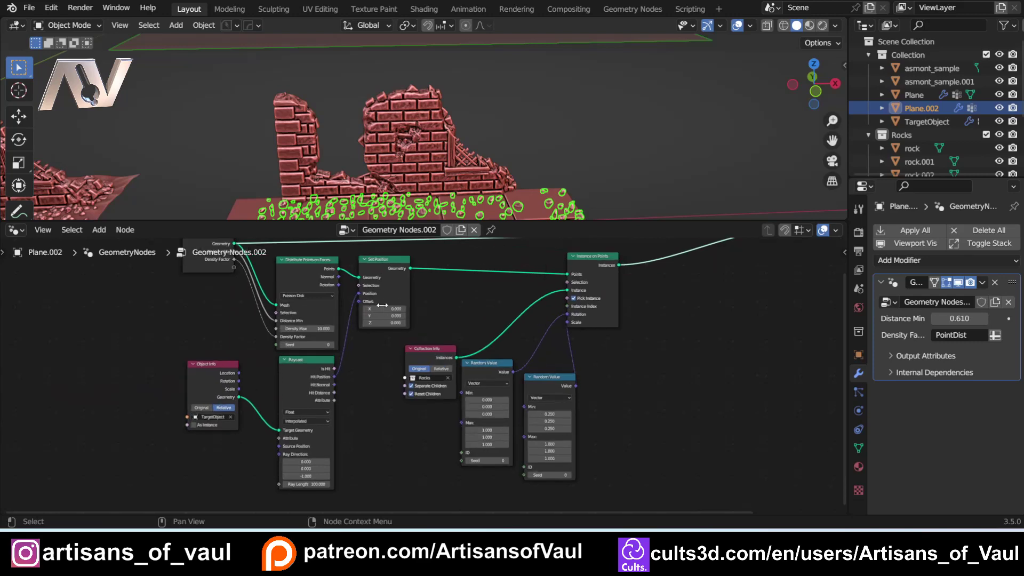
pyautogui.moveTo(356, 220); pyautogui.dragTo(352, 337)
pyautogui.scroll(3, 346, 260)
pyautogui.moveTo(303, 335); pyautogui.dragTo(306, 314, button='middle')
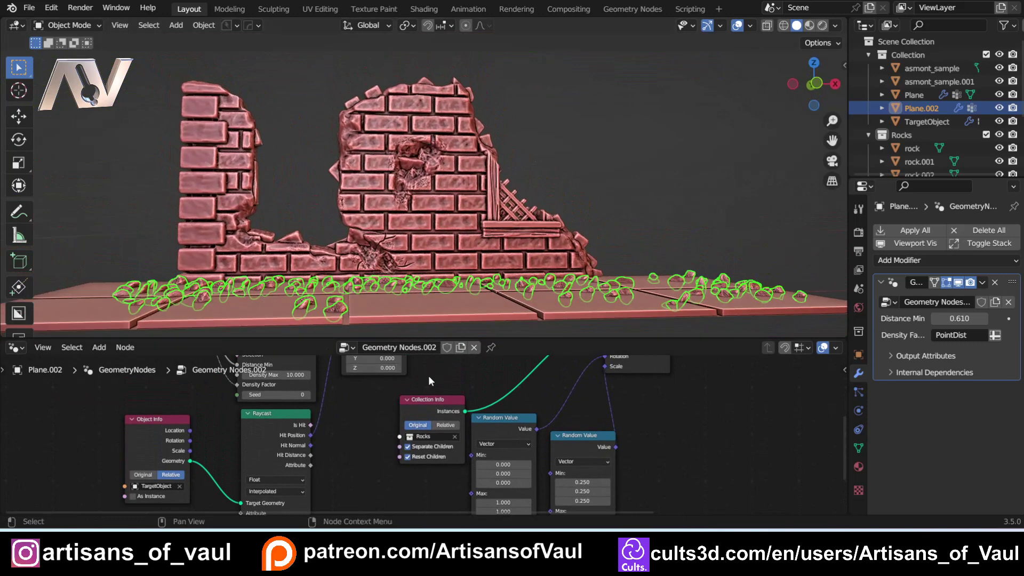
pyautogui.keyDown('shift'); pyautogui.scroll(3, 430, 375); pyautogui.keyUp('shift')
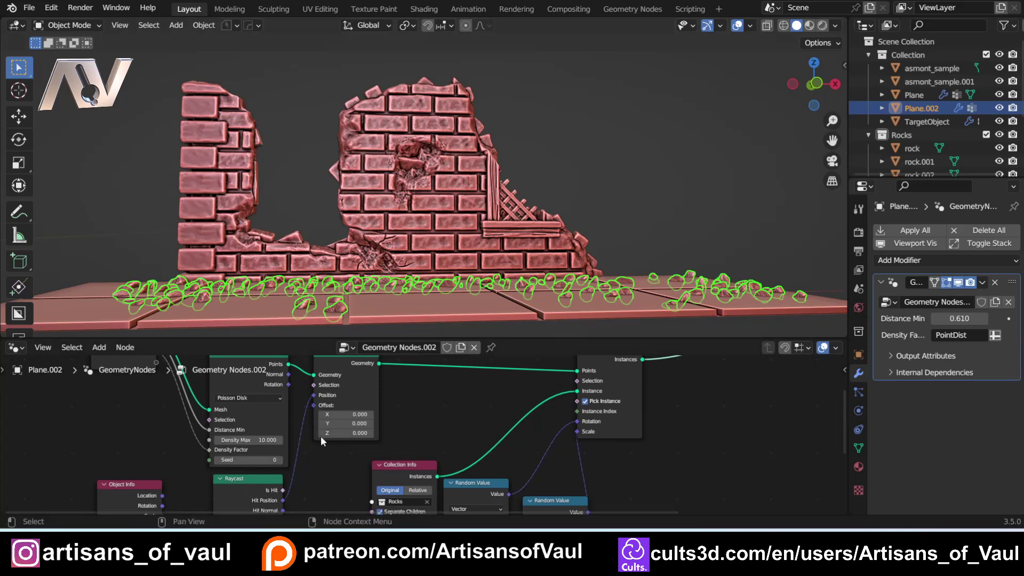
pyautogui.moveTo(340, 436)
pyautogui.mouseDown()
pyautogui.moveTo(368, 436)
pyautogui.moveTo(349, 436)
pyautogui.mouseUp()
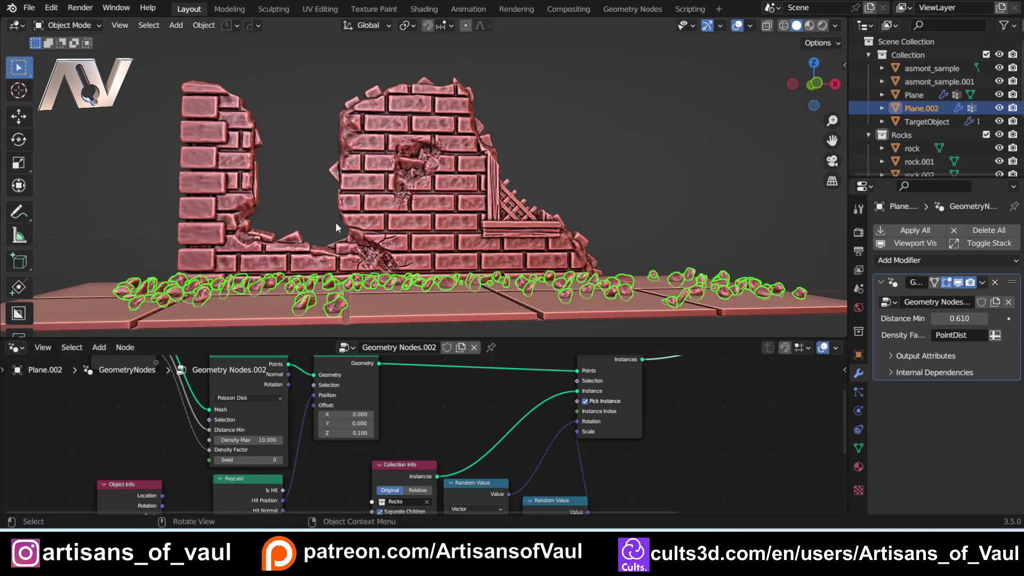
# Move the plane above the floor by about -1.21 in X, -0.38 in Y and -0.85 in Z
pyautogui.moveTo(332, 218); pyautogui.dragTo(497, 214, button='middle')
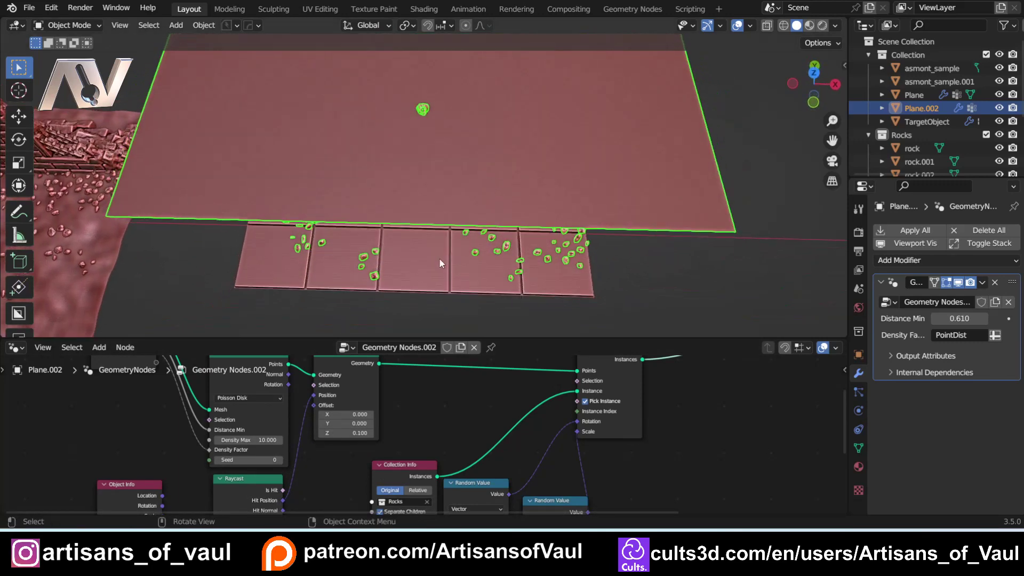
pyautogui.moveTo(276, 234); pyautogui.dragTo(309, 192, button='middle')
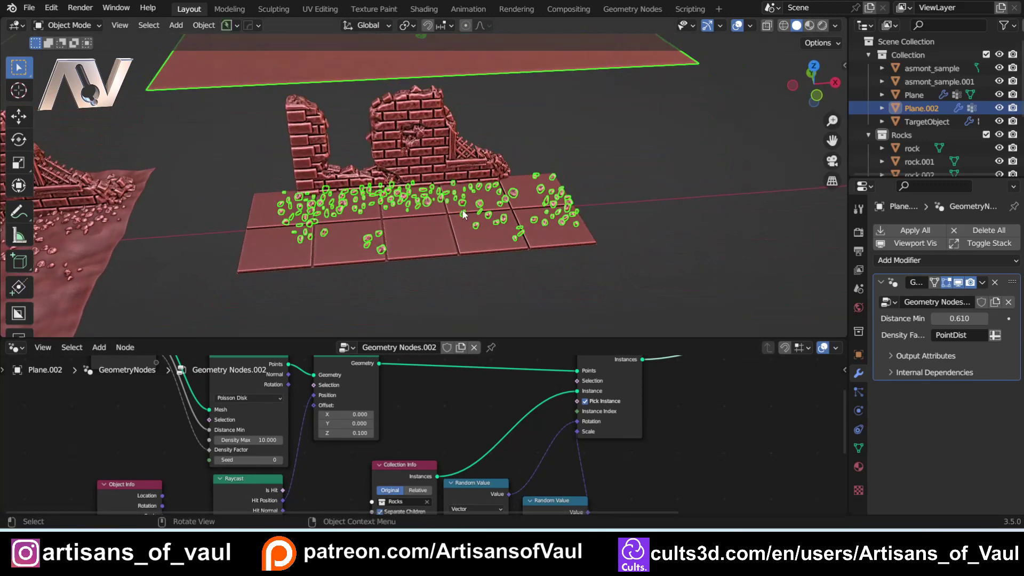
pyautogui.press('g')
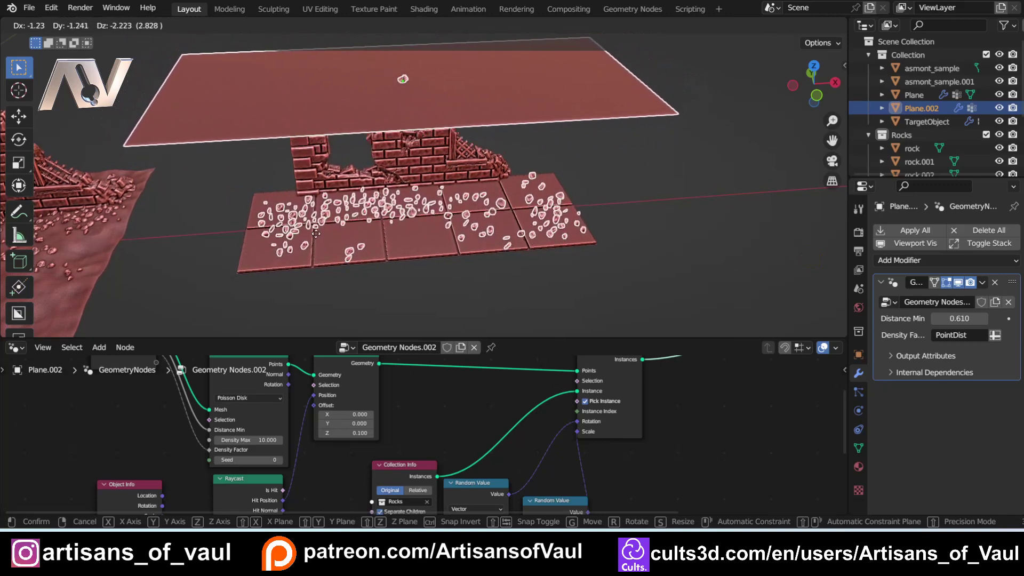
pyautogui.click(315, 208)
pyautogui.moveTo(606, 206); pyautogui.dragTo(293, 129, button='middle')
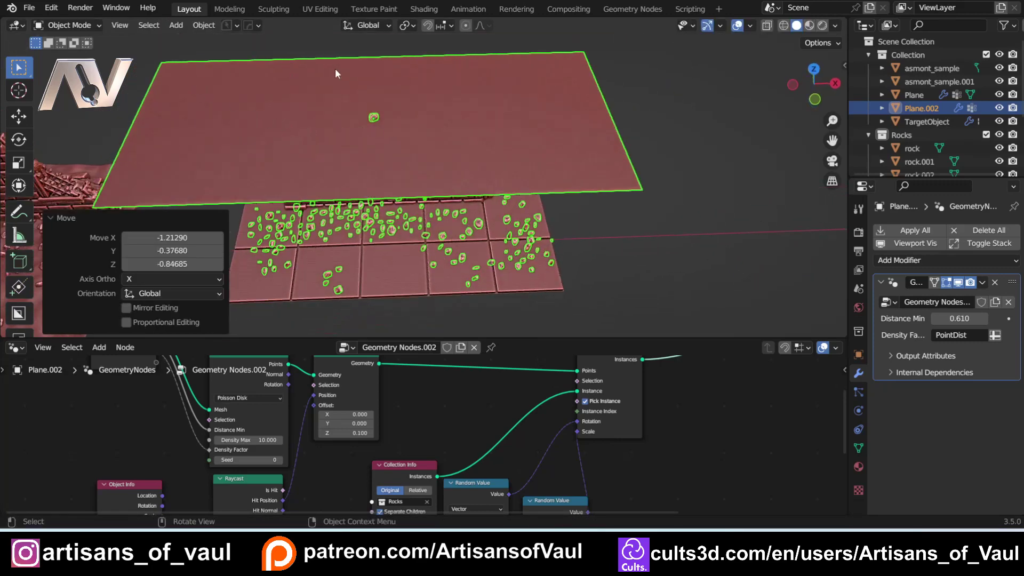
pyautogui.scroll(5, 369, 118)
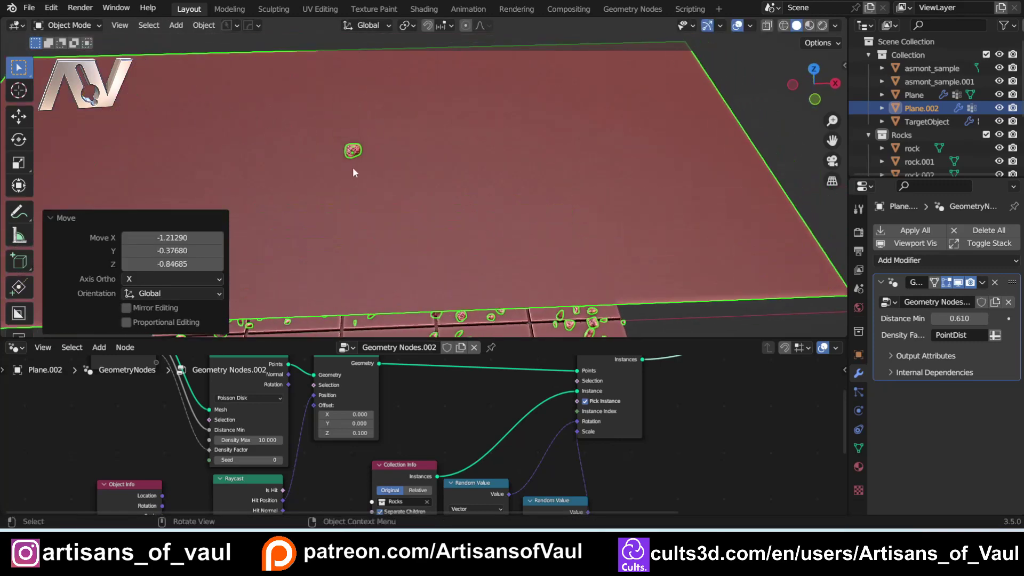
pyautogui.scroll(-4, 351, 152)
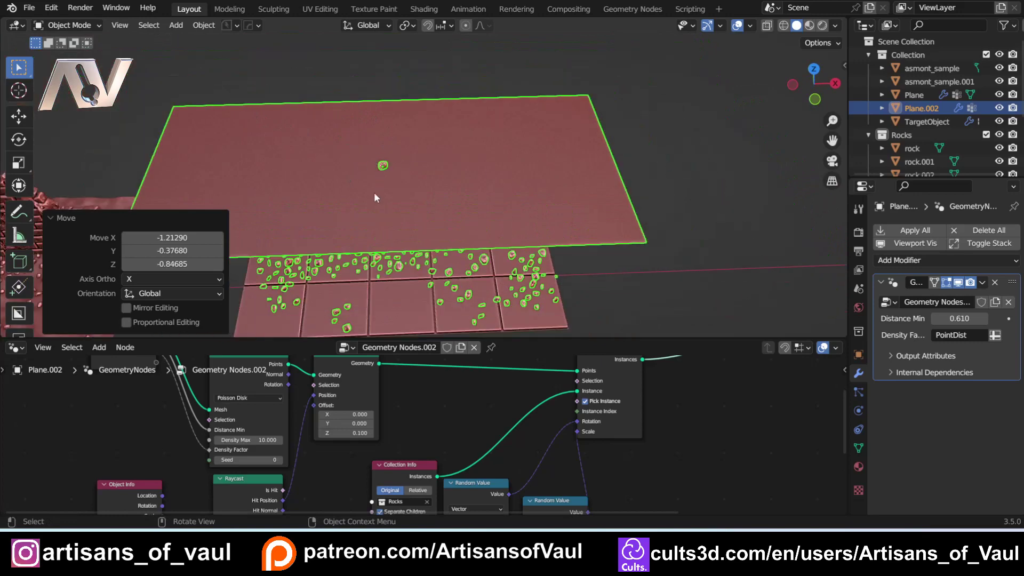
# Add a Realize Instances node in the free space below Join Geometry
pyautogui.moveTo(398, 229); pyautogui.dragTo(412, 200, button='middle')
pyautogui.keyDown('shift'); pyautogui.moveTo(443, 250); pyautogui.dragTo(459, 179, button='middle'); pyautogui.keyUp('shift')
pyautogui.keyDown('shift'); pyautogui.moveTo(362, 333); pyautogui.dragTo(383, 298, button='middle'); pyautogui.keyUp('shift')
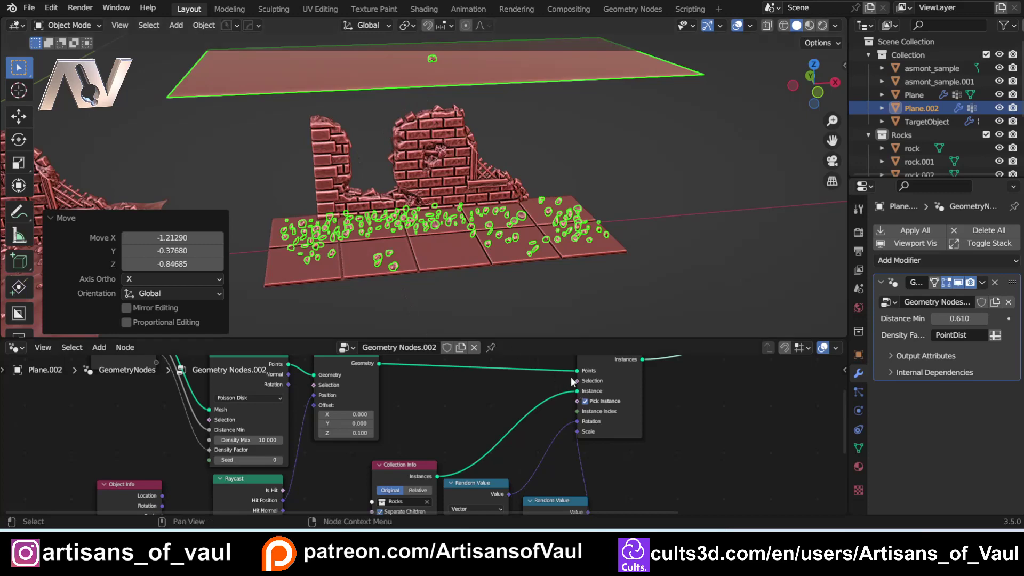
pyautogui.moveTo(529, 338); pyautogui.dragTo(529, 264)
pyautogui.keyDown('shift'); pyautogui.moveTo(660, 347); pyautogui.dragTo(610, 356, button='middle'); pyautogui.keyUp('shift')
pyautogui.keyDown('shift'); pyautogui.moveTo(789, 338); pyautogui.dragTo(514, 378, button='middle'); pyautogui.keyUp('shift')
pyautogui.hotkey('shift', 'a')
pyautogui.click(472, 261)
pyautogui.write('real')
pyautogui.press('Return')
pyautogui.click(478, 397)
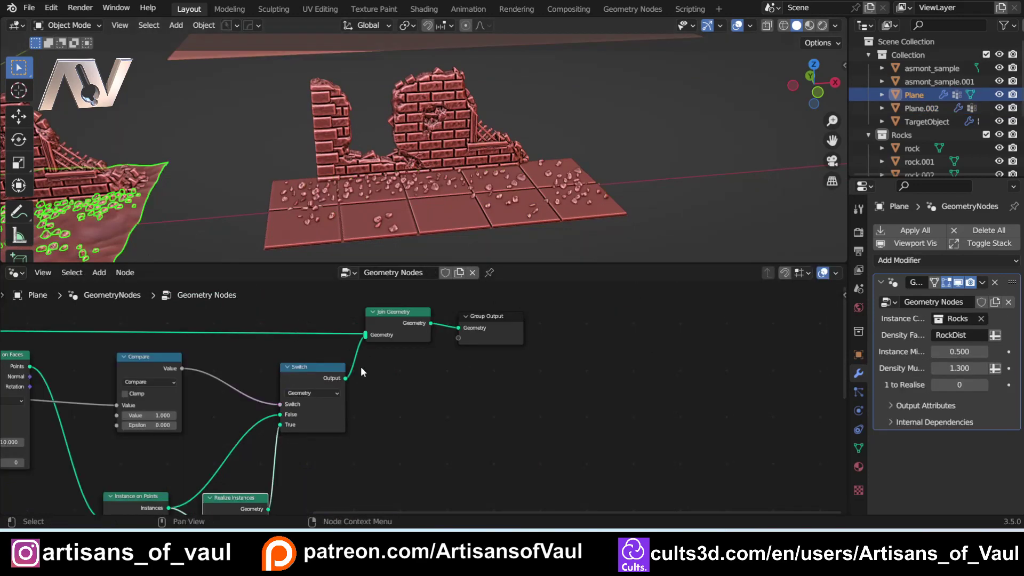
# Insert the Realize Instances node into the link between Instance on Points and Join Geometry
pyautogui.keyDown('shift'); pyautogui.moveTo(360, 366); pyautogui.dragTo(423, 322, button='middle'); pyautogui.keyUp('shift')
pyautogui.click(301, 243)
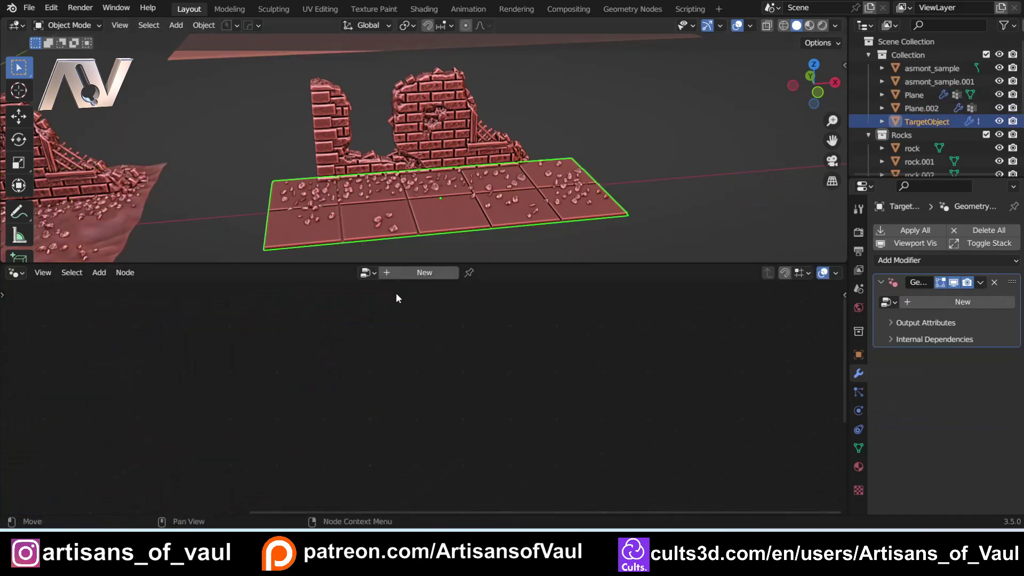
pyautogui.click(333, 53)
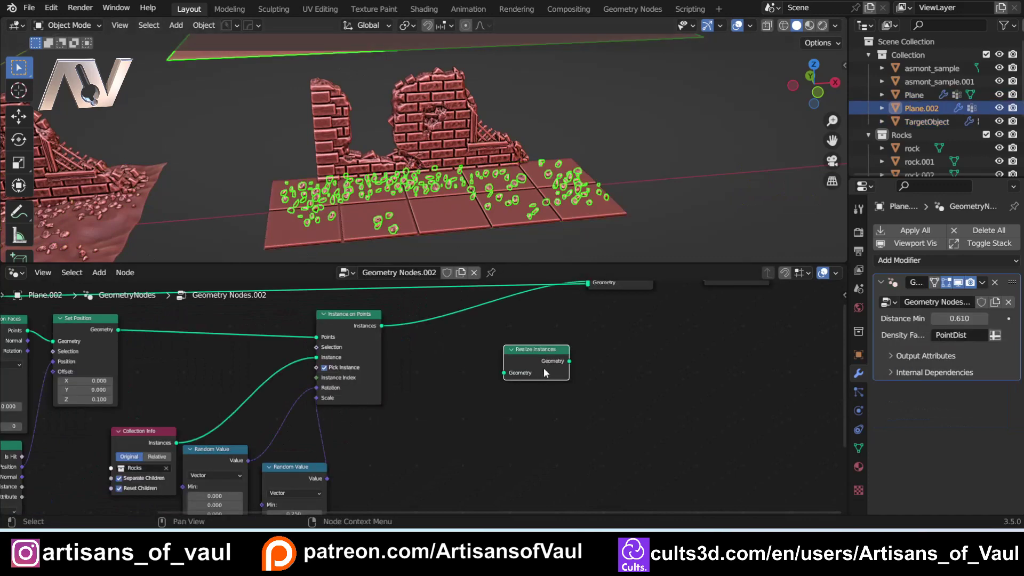
pyautogui.moveTo(545, 362); pyautogui.dragTo(476, 312)
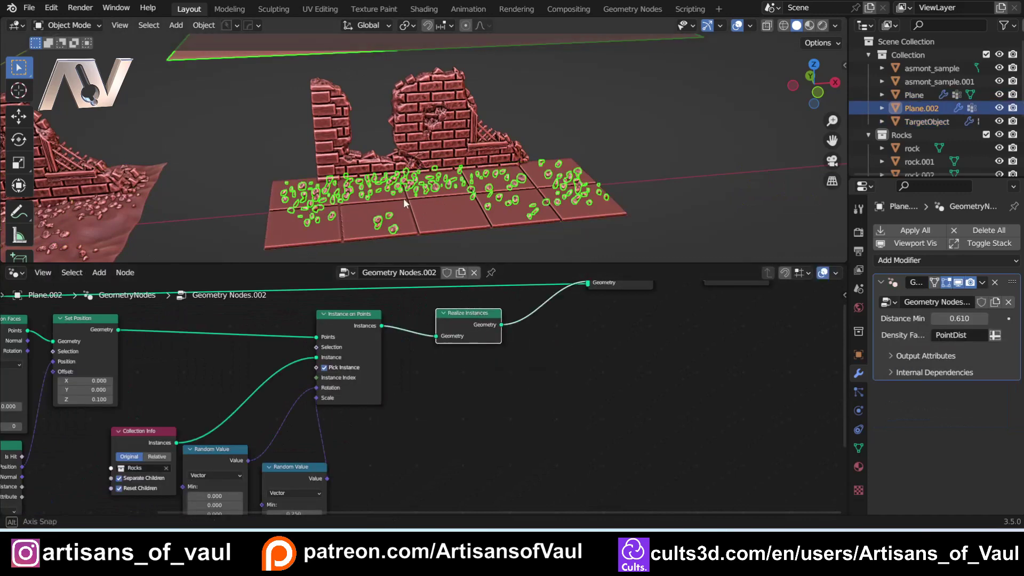
pyautogui.moveTo(401, 200); pyautogui.dragTo(402, 225, button='middle')
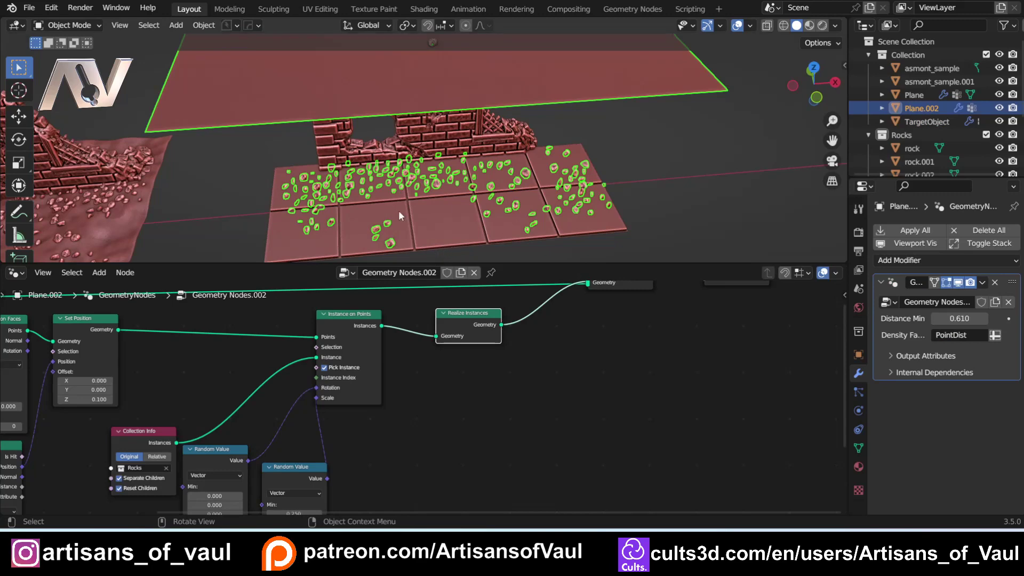
pyautogui.scroll(-2, 402, 97)
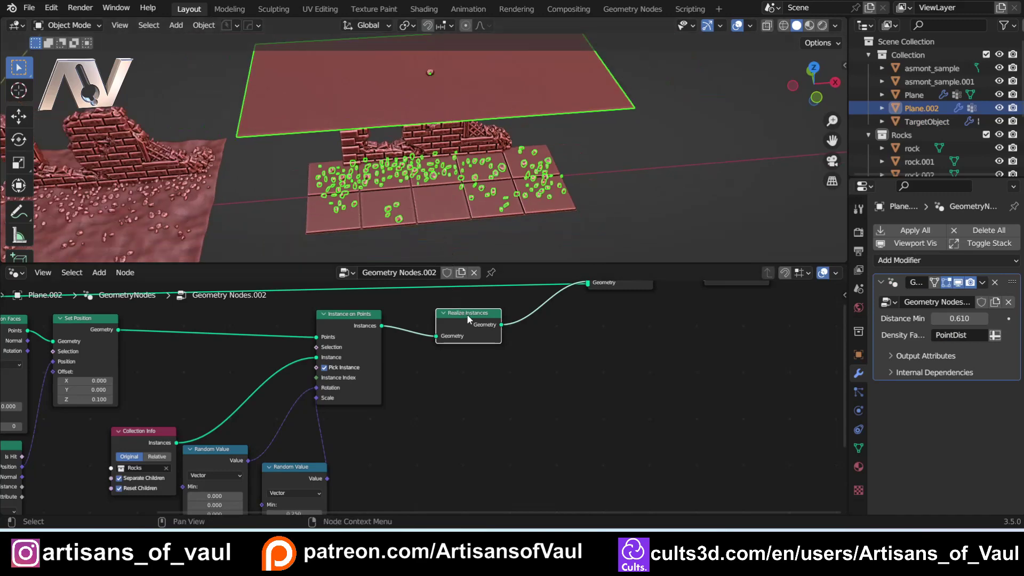
# Pull the Realize Instances node out of its links and put it back between Instance on Points and Join Geometry
pyautogui.keyDown('alt'); pyautogui.moveTo(466, 315); pyautogui.dragTo(475, 356); pyautogui.keyUp('alt')
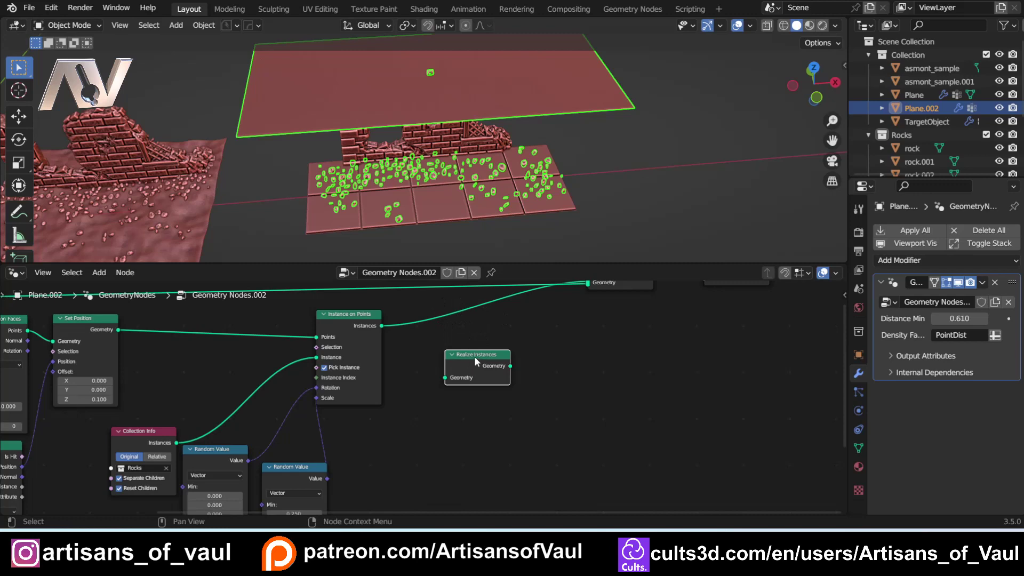
pyautogui.moveTo(469, 362); pyautogui.dragTo(495, 380)
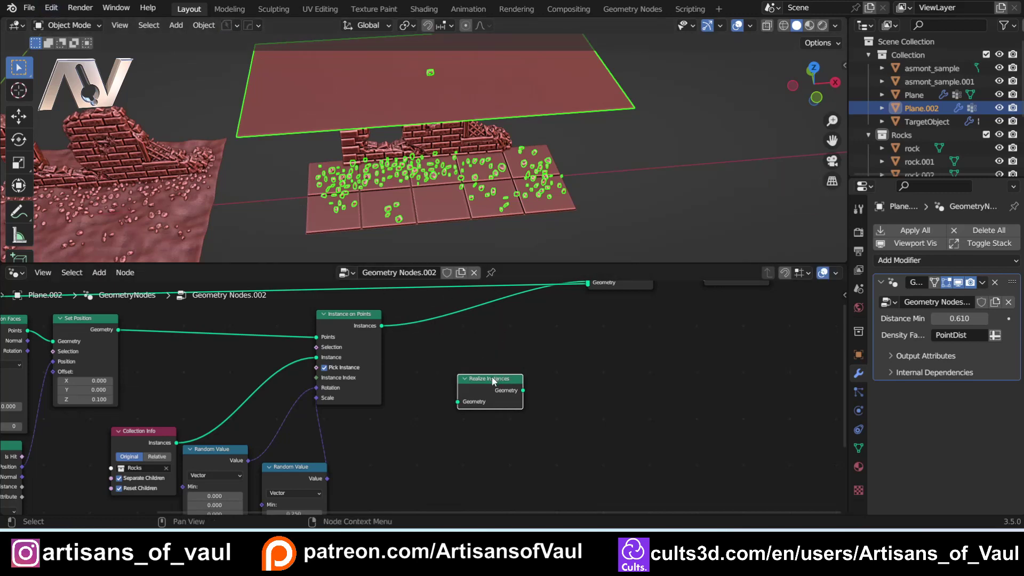
pyautogui.moveTo(491, 381); pyautogui.dragTo(461, 325)
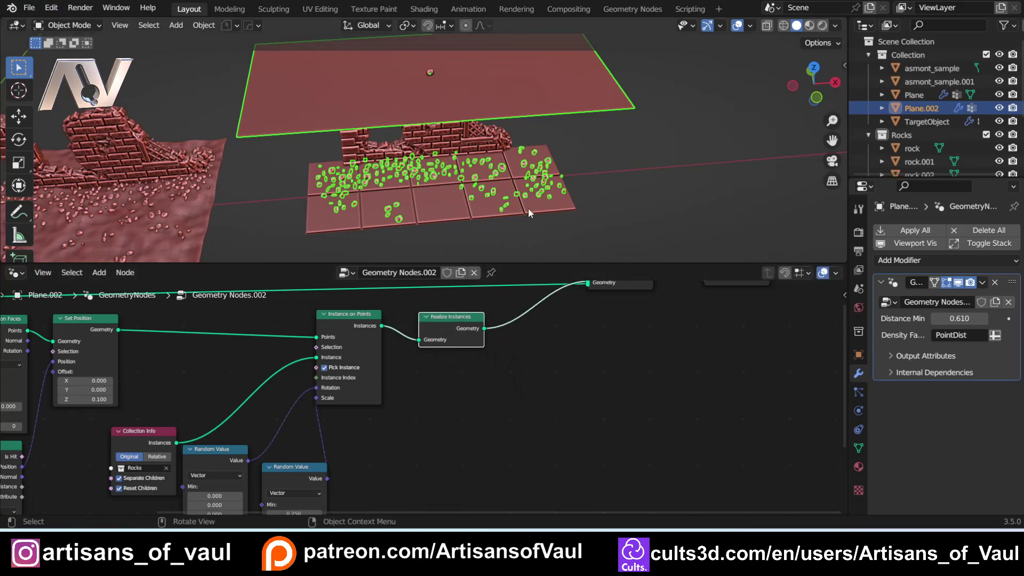
# Apply all modifiers on Plane.002 and enlarge the 3D view
pyautogui.moveTo(520, 214); pyautogui.dragTo(486, 205, button='middle')
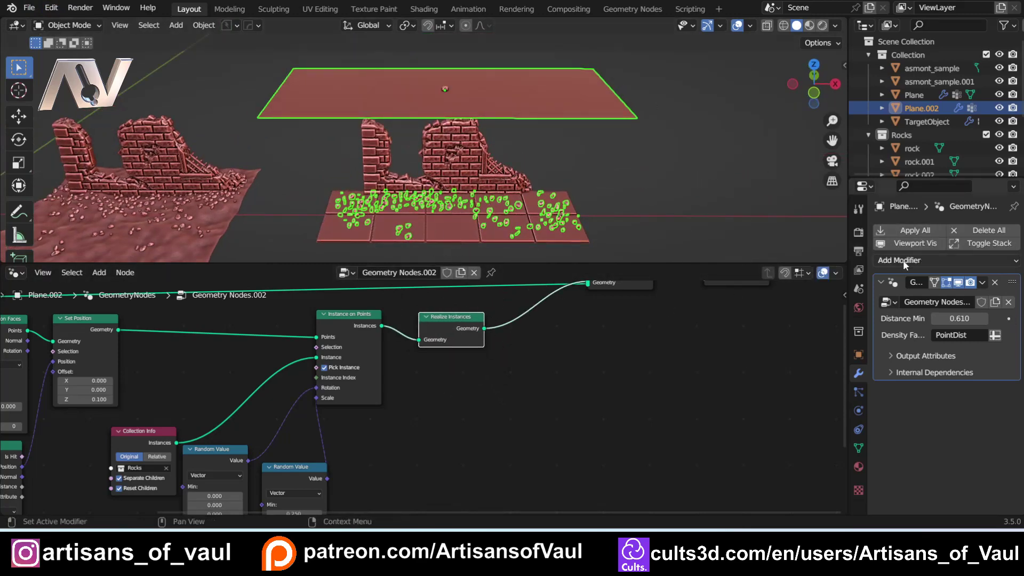
pyautogui.click(915, 230)
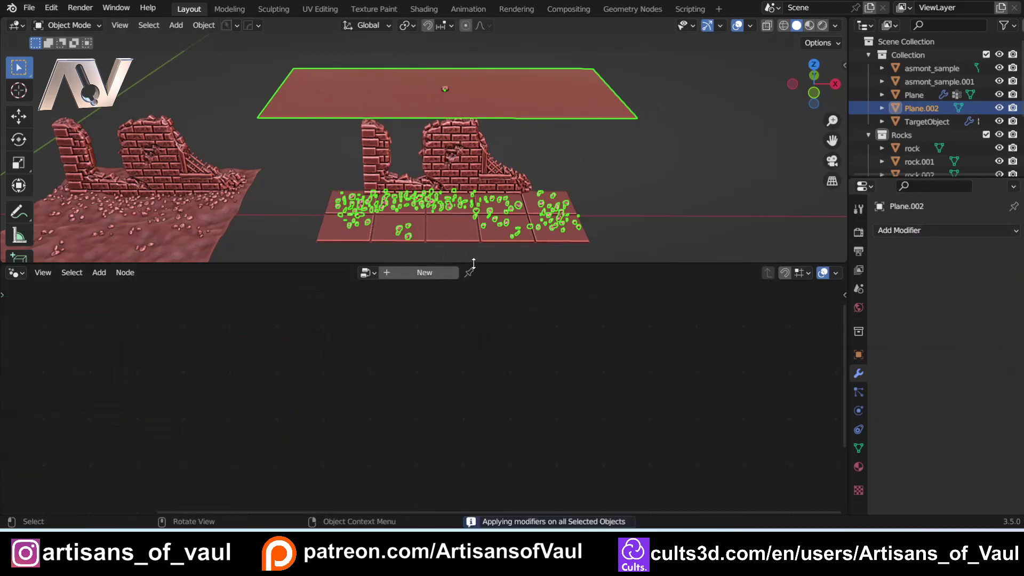
pyautogui.moveTo(473, 264); pyautogui.dragTo(473, 388)
# Delete the flat plane's geometry from Plane.002 in Edit Mode, keeping only the rocks, and return to solid shading in Object Mode
pyautogui.press('Tab')
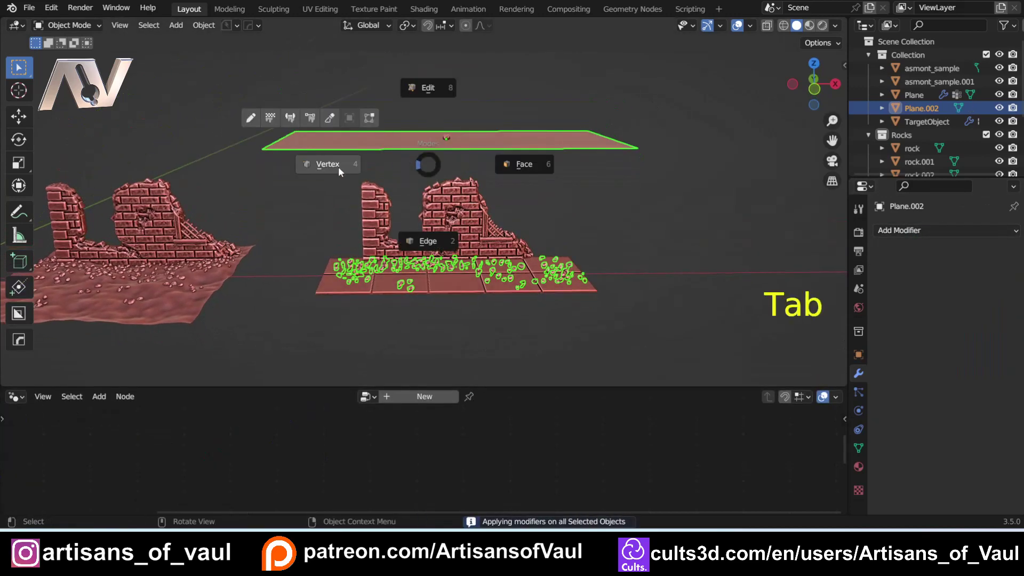
pyautogui.hotkey('shift', 'z')
pyautogui.moveTo(222, 80); pyautogui.dragTo(682, 161)
pyautogui.press('Delete')
pyautogui.click(682, 163)
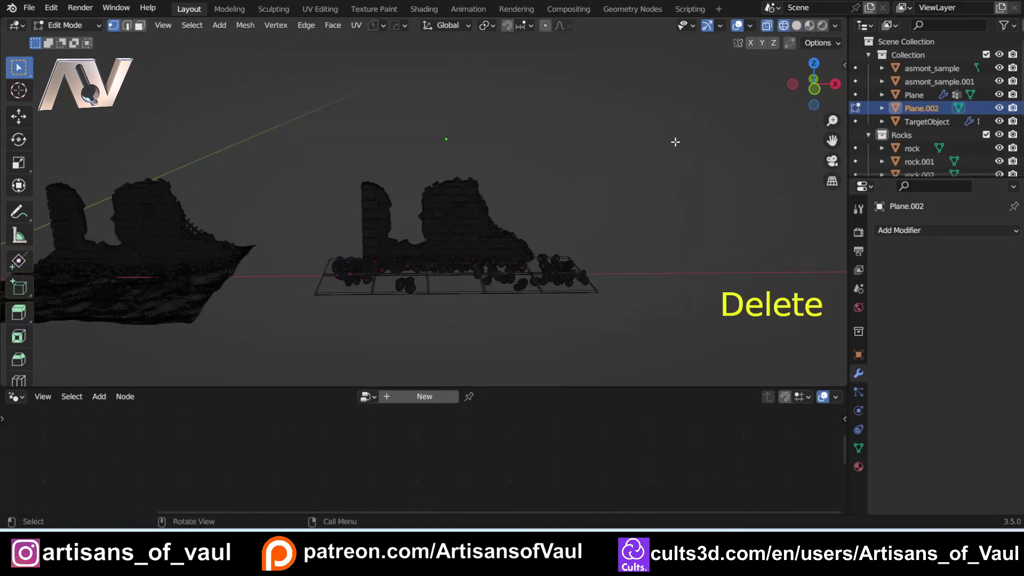
pyautogui.press('Tab')
pyautogui.hotkey('shift', 'z')
pyautogui.moveTo(553, 150); pyautogui.dragTo(434, 246, button='middle')
pyautogui.scroll(4, 520, 298)
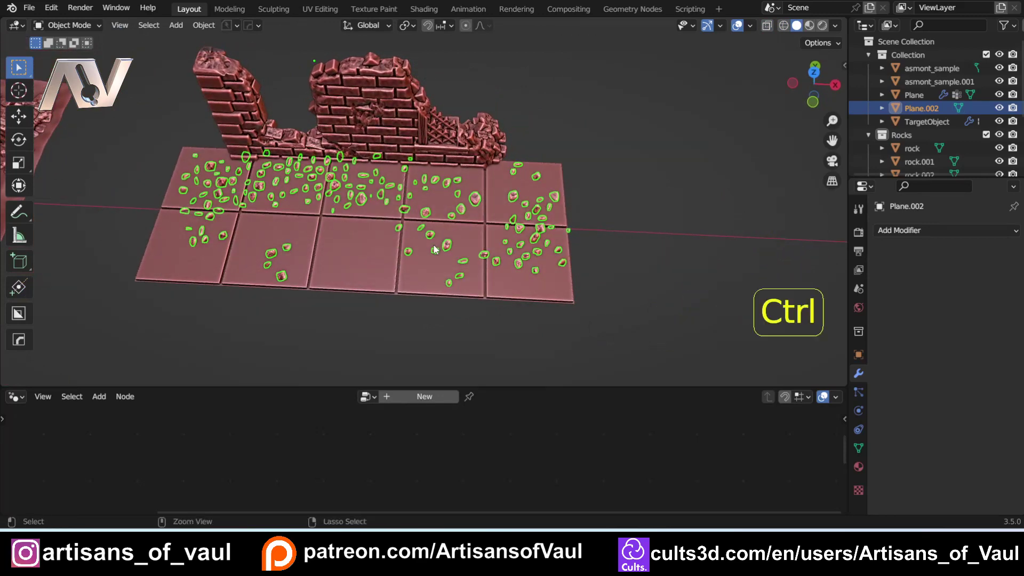
# Undo the deletion of the flat plane and the applying of its modifiers
pyautogui.hotkey('ctrl', 'z')
pyautogui.hotkey('ctrl', 'z')
pyautogui.hotkey('ctrl', 'z')
pyautogui.hotkey('ctrl', 'z')
pyautogui.hotkey('ctrl', 'z')
pyautogui.hotkey('ctrl', 'z')
# Enlarge the node editor and move the Realize Instances, Join Geometry and Group Output nodes closer together
pyautogui.moveTo(373, 387); pyautogui.dragTo(394, 34)
pyautogui.moveTo(344, 209)
pyautogui.mouseDown()
pyautogui.moveTo(332, 213)
pyautogui.moveTo(345, 209)
pyautogui.mouseUp()
pyautogui.moveTo(436, 203); pyautogui.dragTo(416, 202)
pyautogui.moveTo(590, 151); pyautogui.dragTo(493, 160)
pyautogui.moveTo(726, 147); pyautogui.dragTo(615, 161)
pyautogui.keyDown('ctrl'); pyautogui.moveTo(423, 285); pyautogui.dragTo(425, 318, button='middle'); pyautogui.keyUp('ctrl')
pyautogui.press('Home')
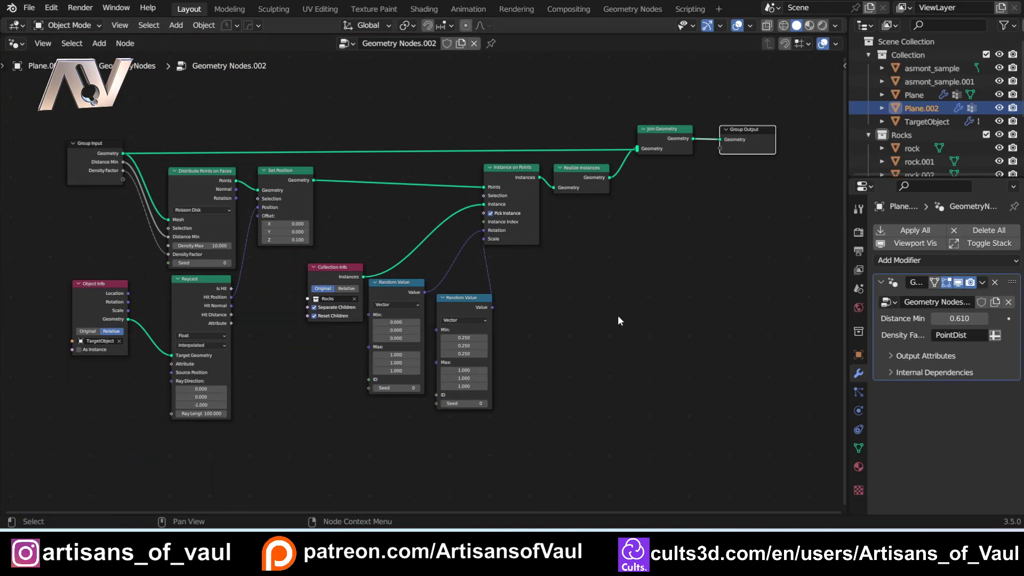
# Expose Collection Info's Collection as a Group Input and move Group Output closer to Join Geometry
pyautogui.moveTo(308, 299); pyautogui.dragTo(123, 179)
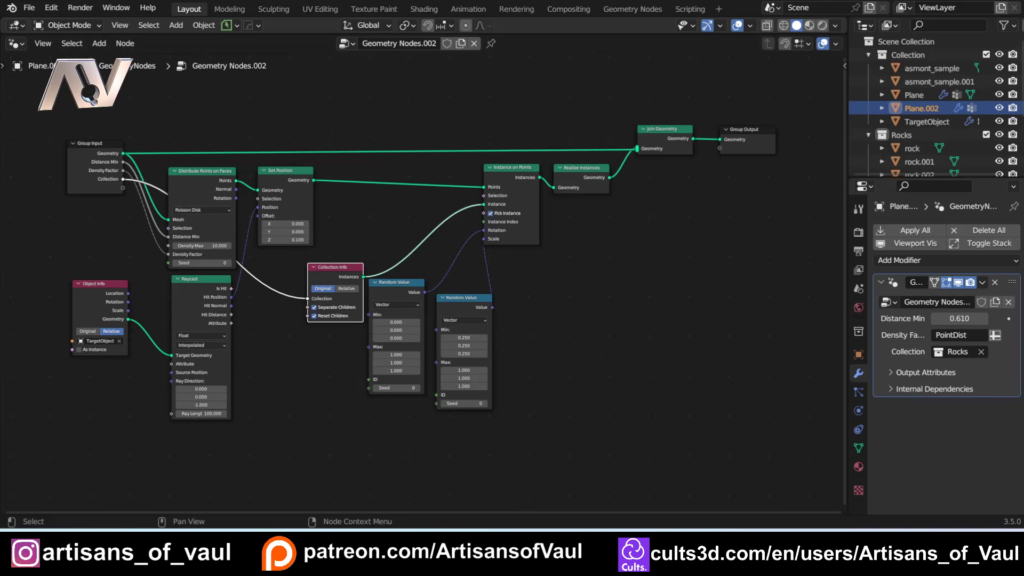
pyautogui.moveTo(736, 133); pyautogui.dragTo(718, 131)
pyautogui.click(645, 319)
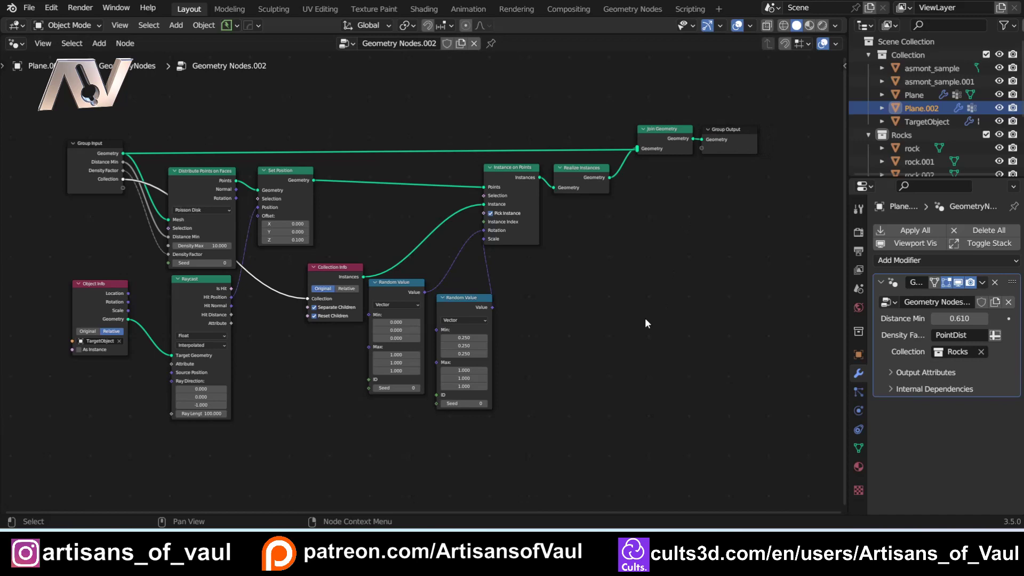